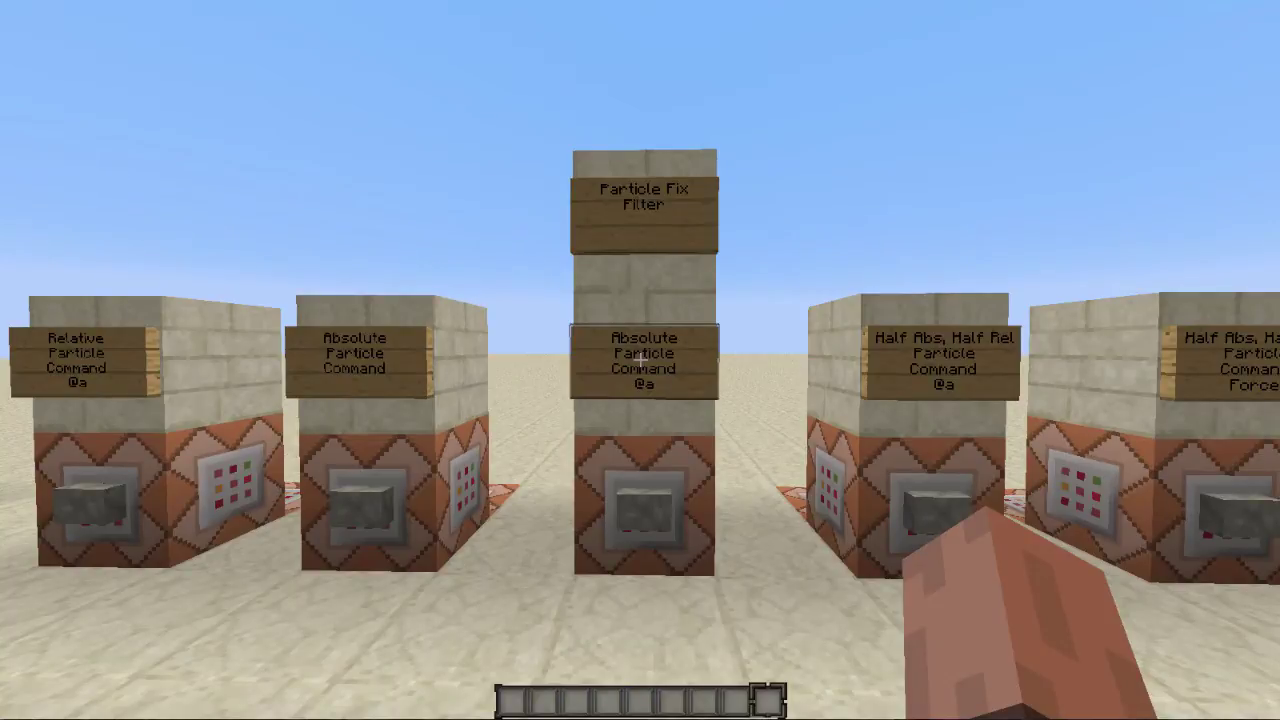
key("w")
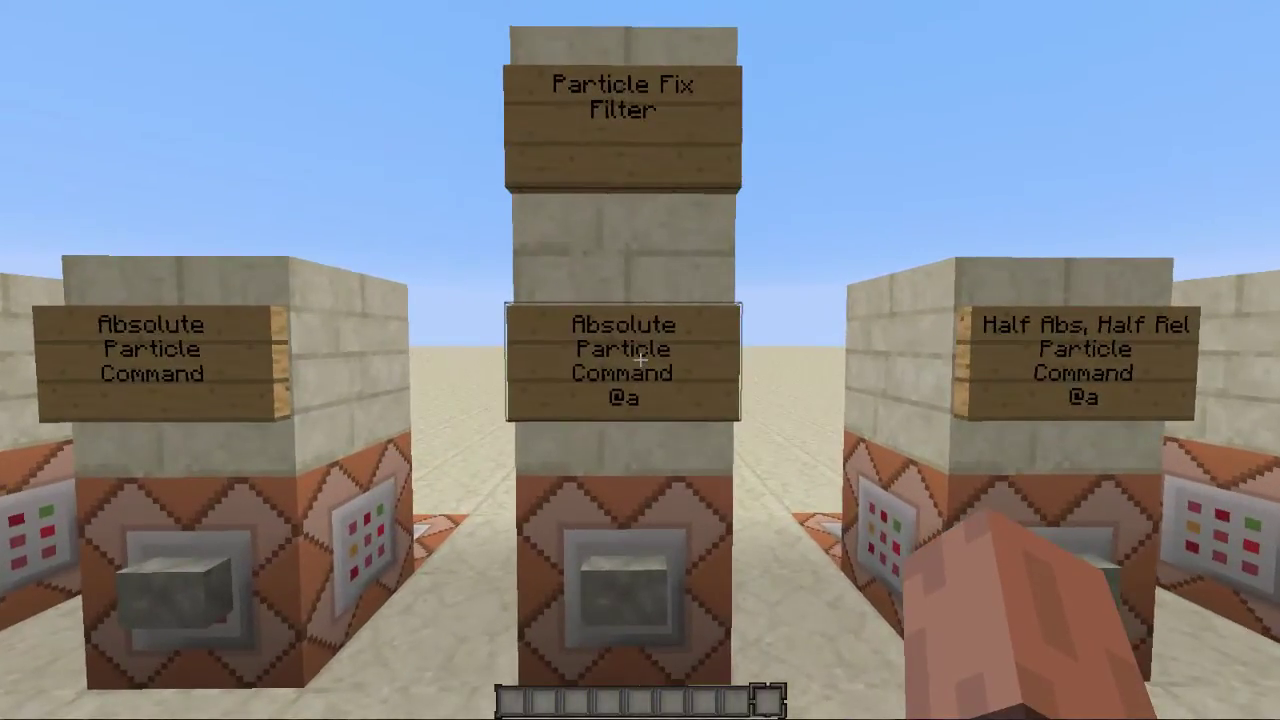
key("s")
key("w")
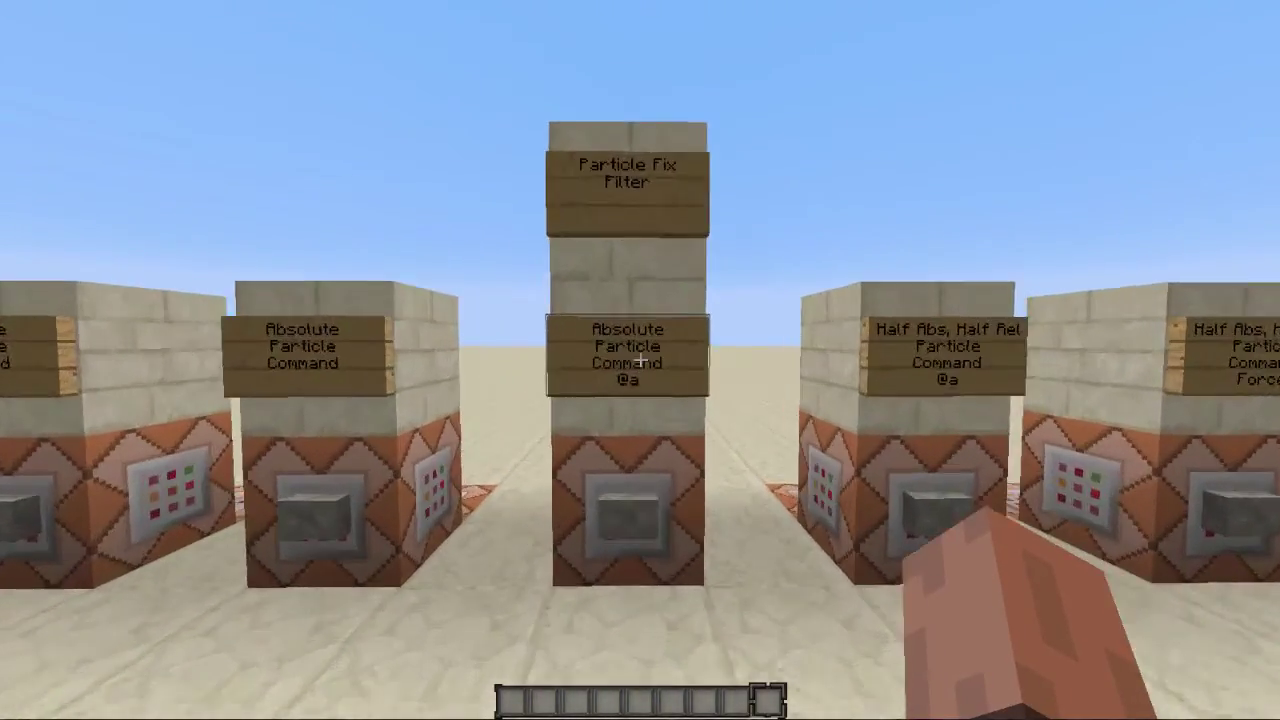
Open the Relative Particle Command block, keep its smoke command at ~ ~2 ~ with 200 particles for the named player, and trigger it.
key("w")
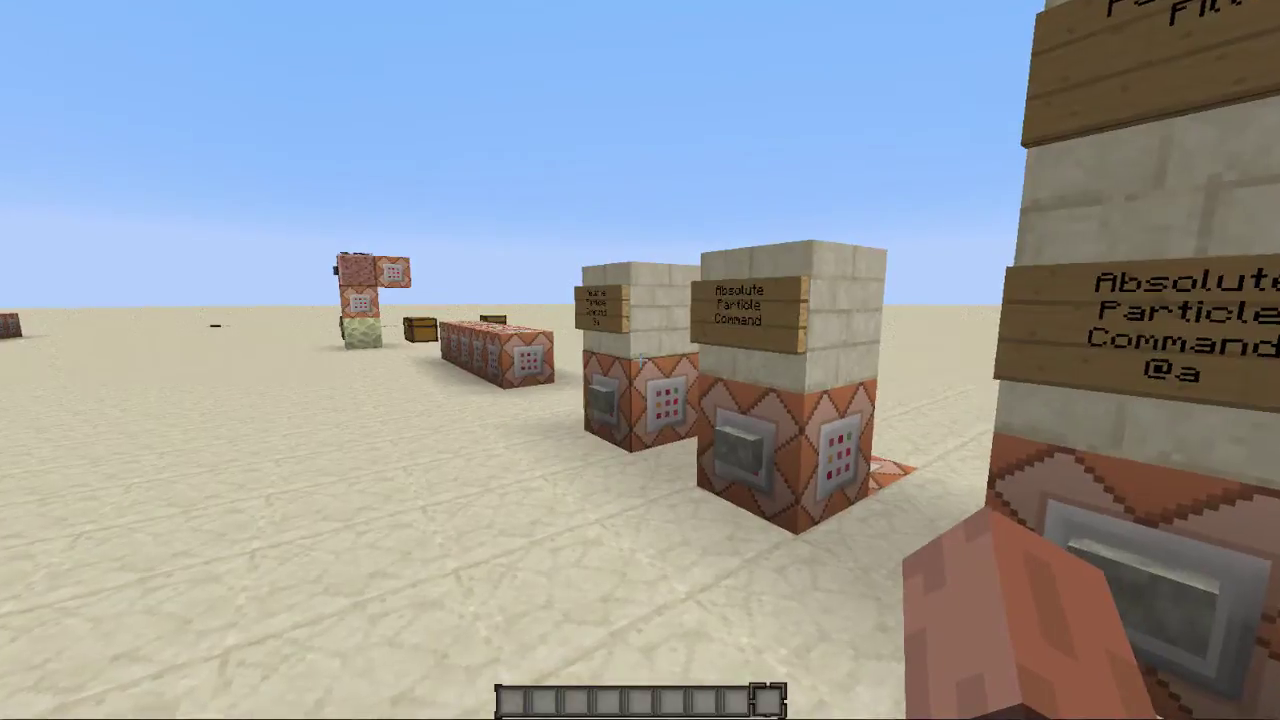
key("w")
key("a")
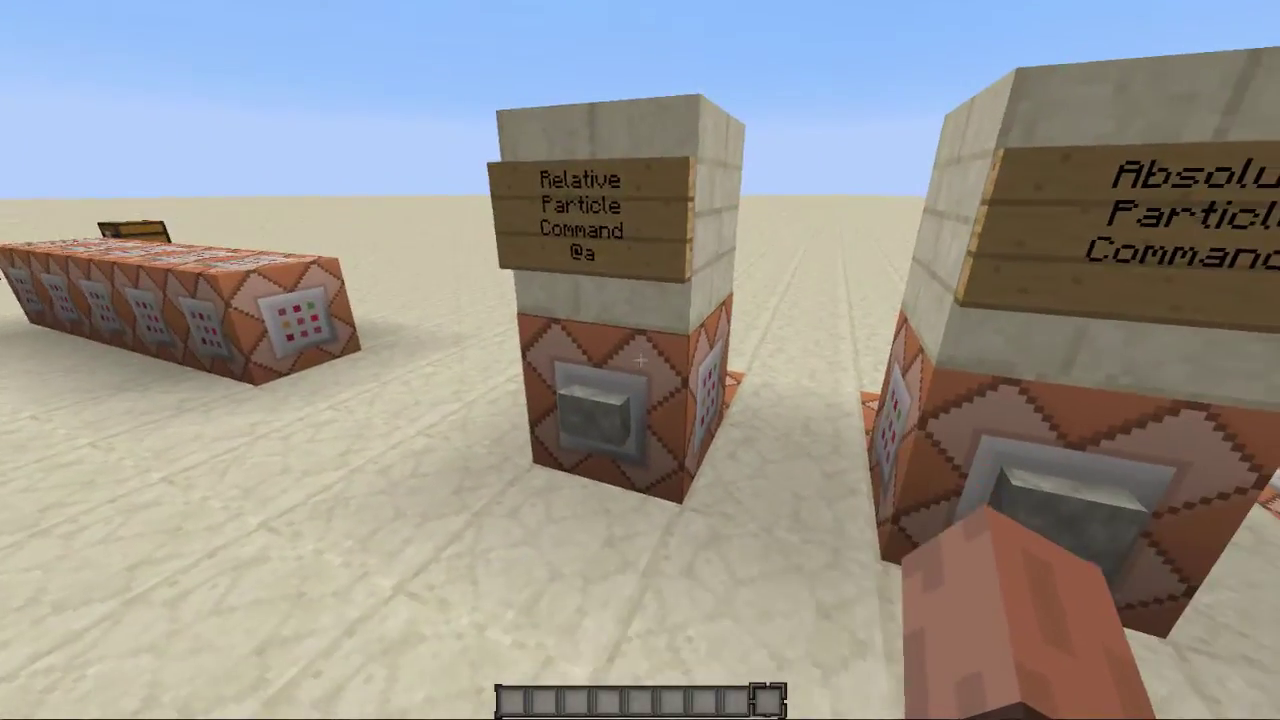
right_click(640, 360)
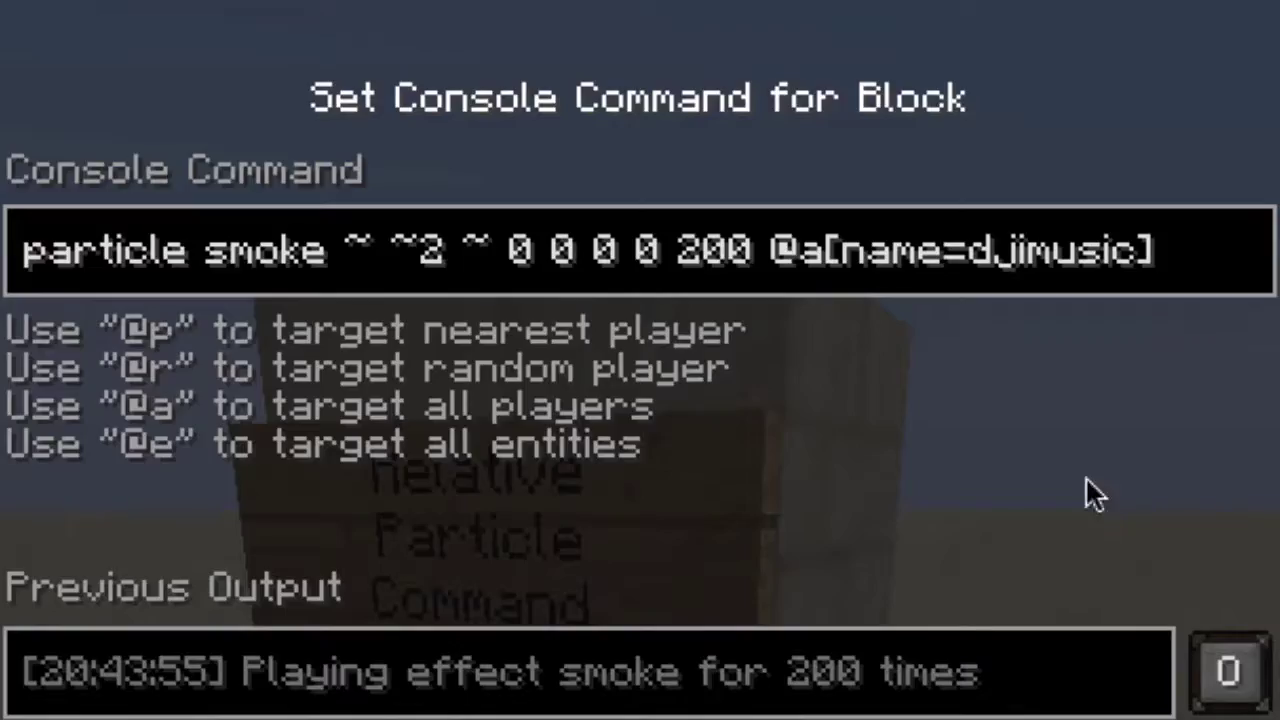
type("]")
key("Return")
key("s")
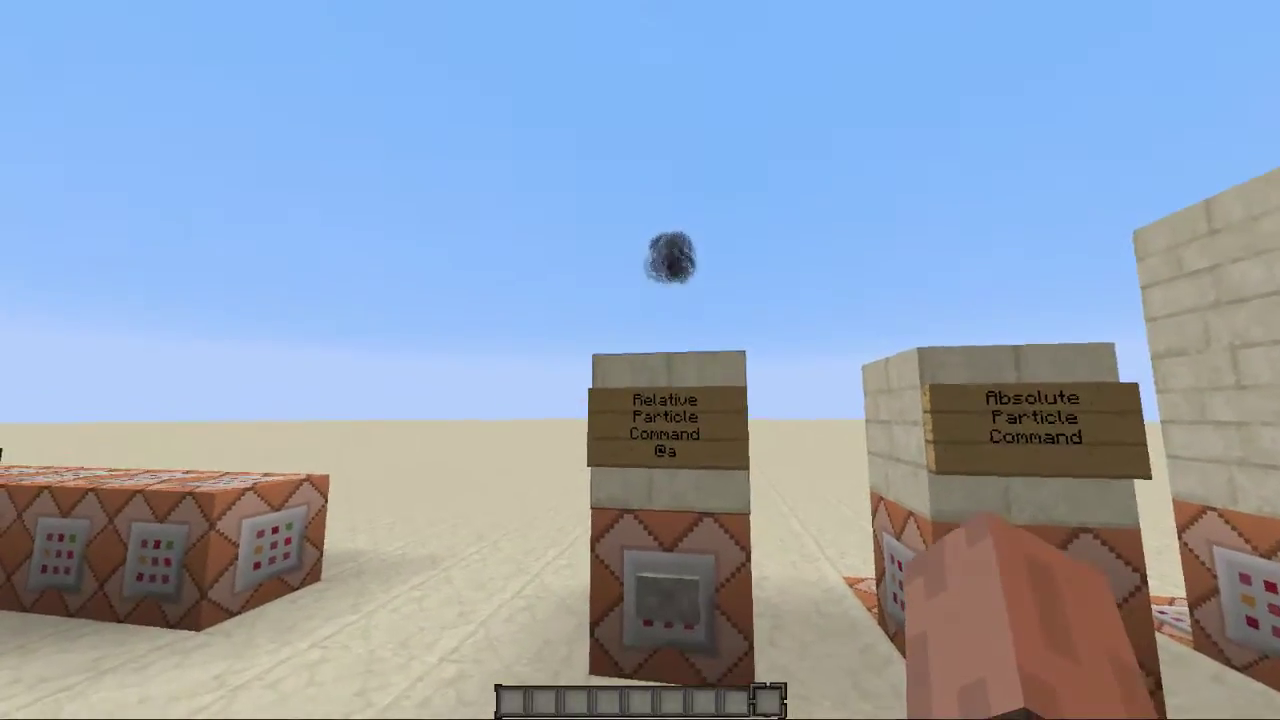
Review the command stored in the Relative Particle Command block and trigger it again to watch the smoke.
key("w")
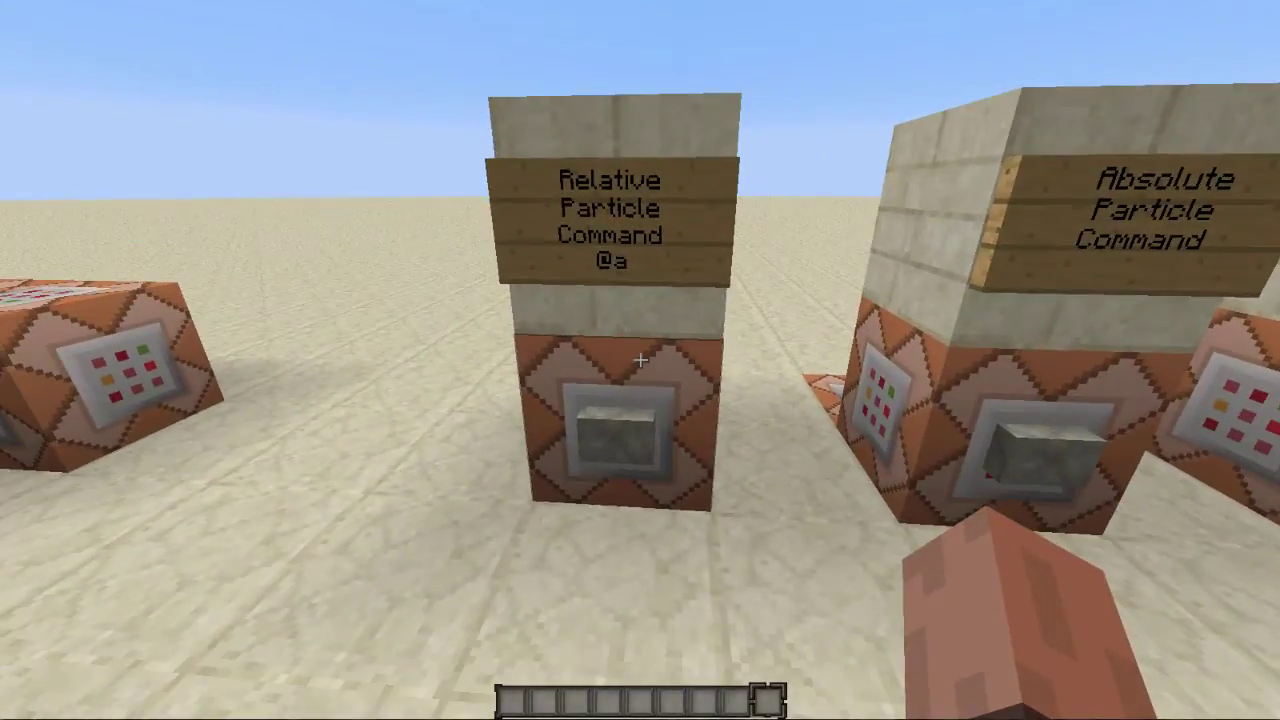
key("s")
right_click(640, 360)
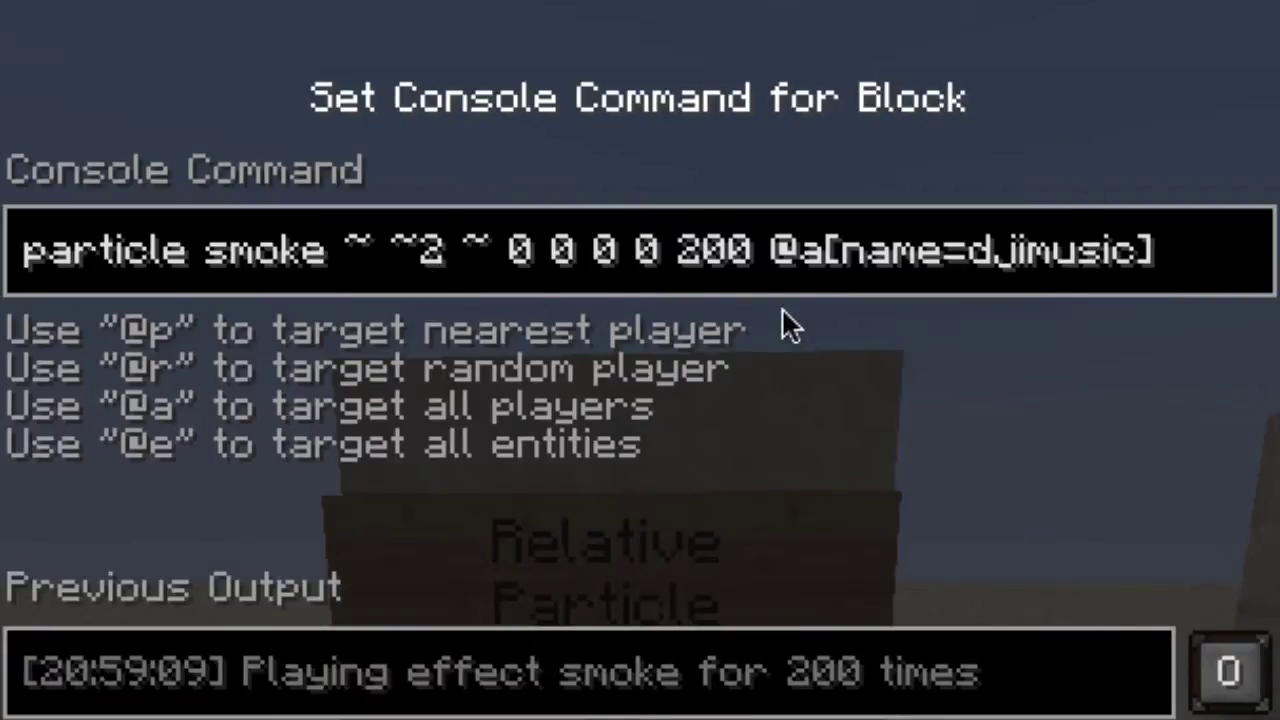
key("Escape")
key("a")
key("w")
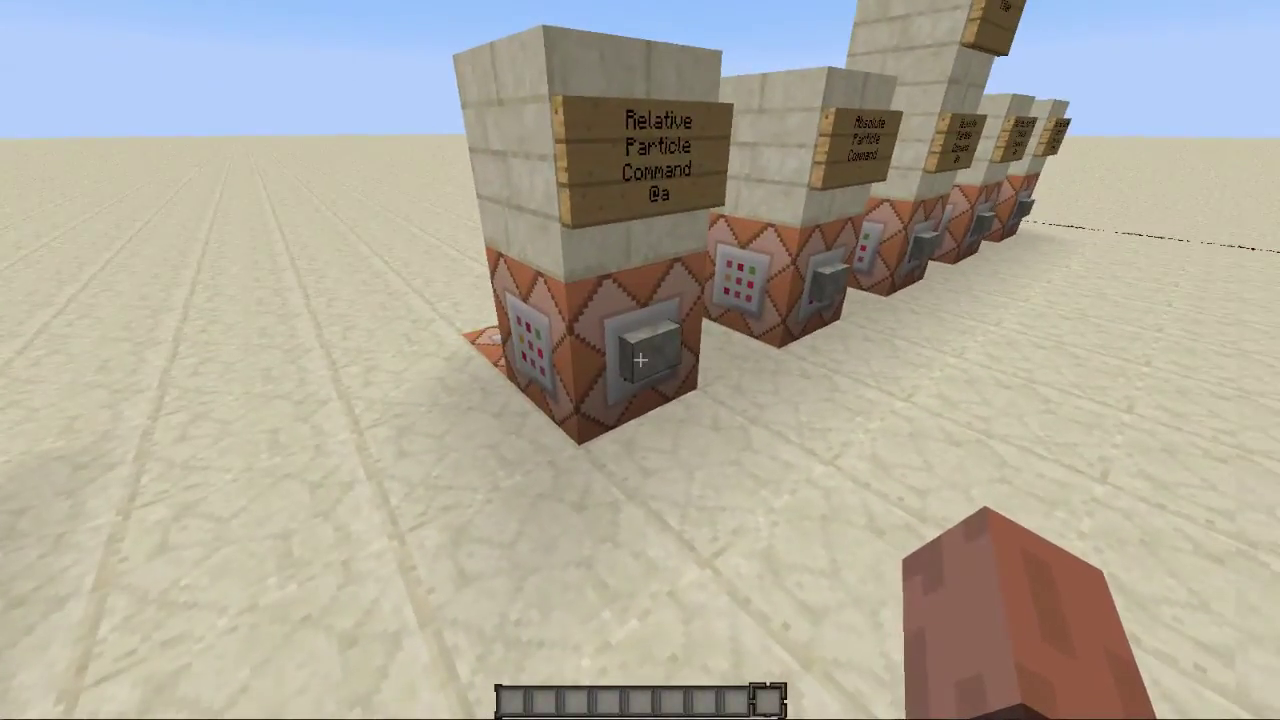
right_click(640, 360)
key("s")
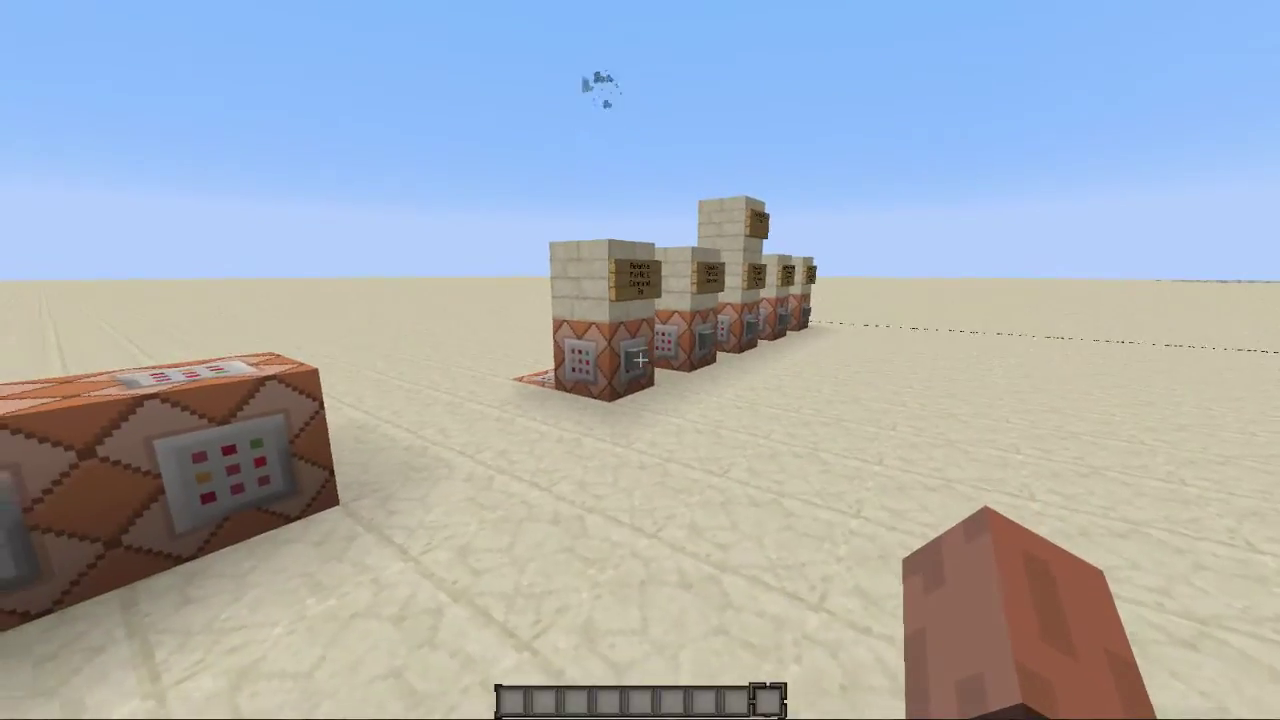
Run /particle without arguments in chat and read its usage syntax.
key("w")
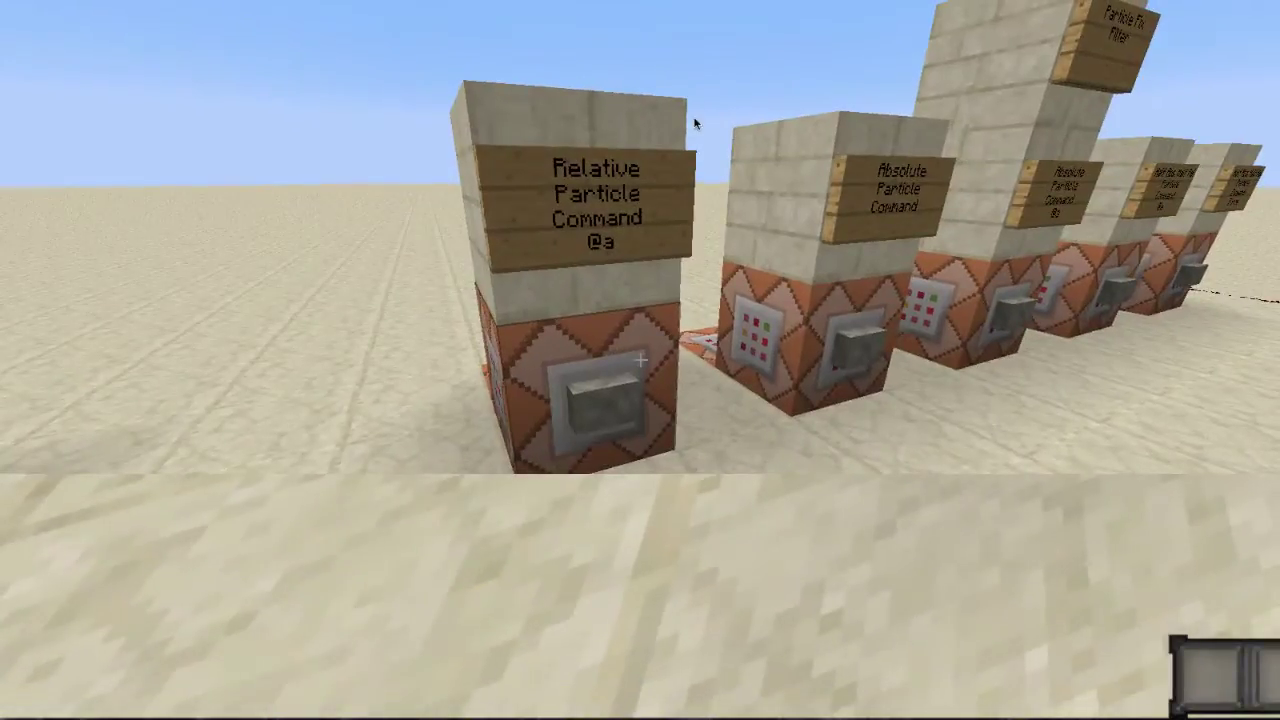
key("slash")
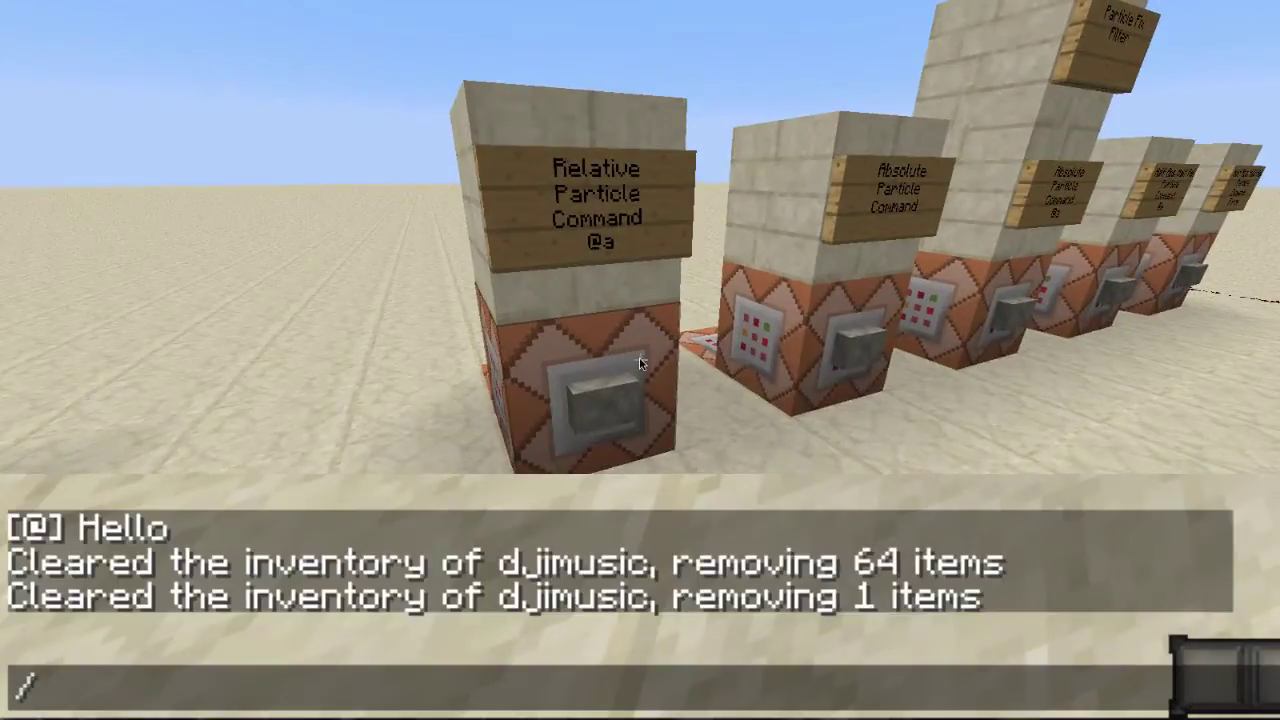
type("particle")
key("Return")
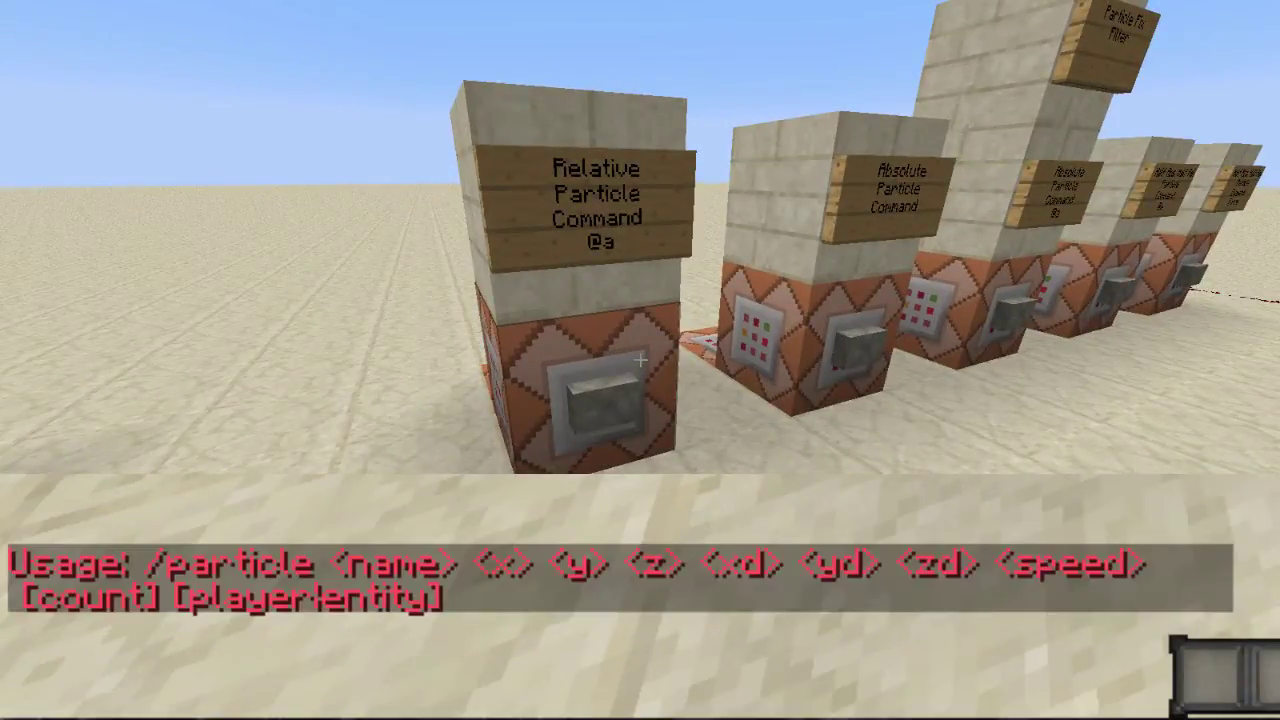
key("t")
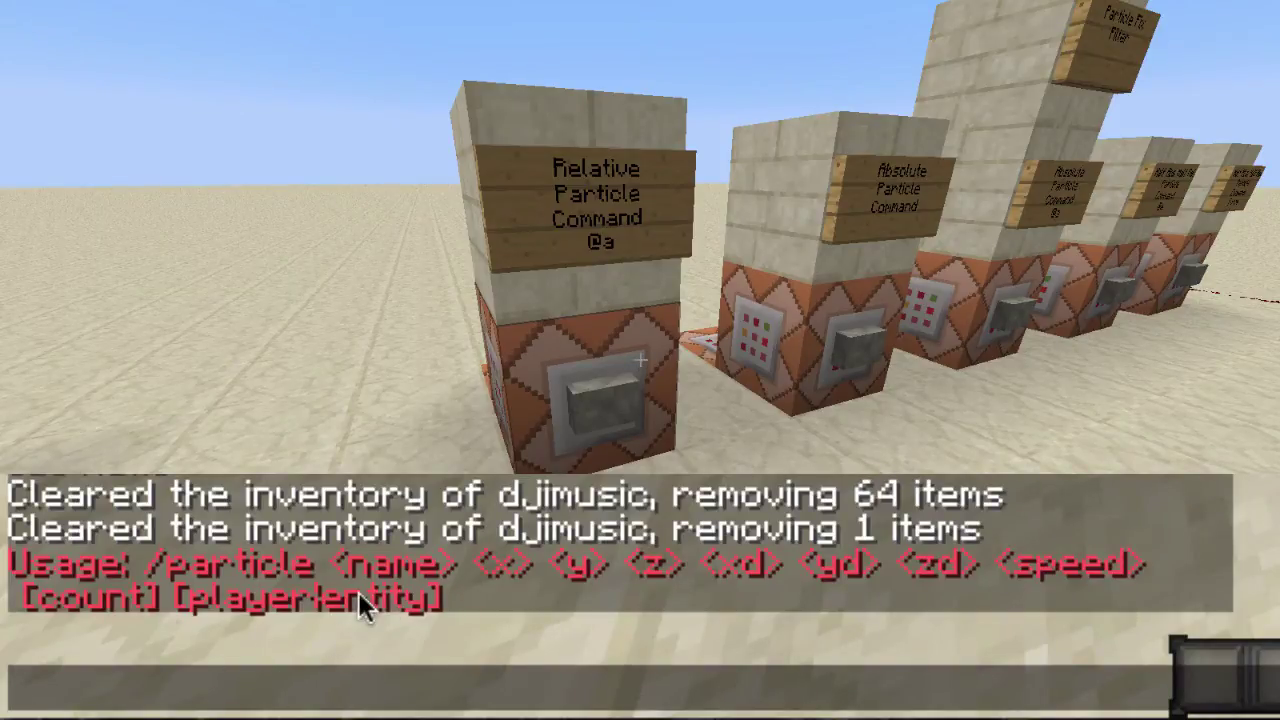
key("Escape")
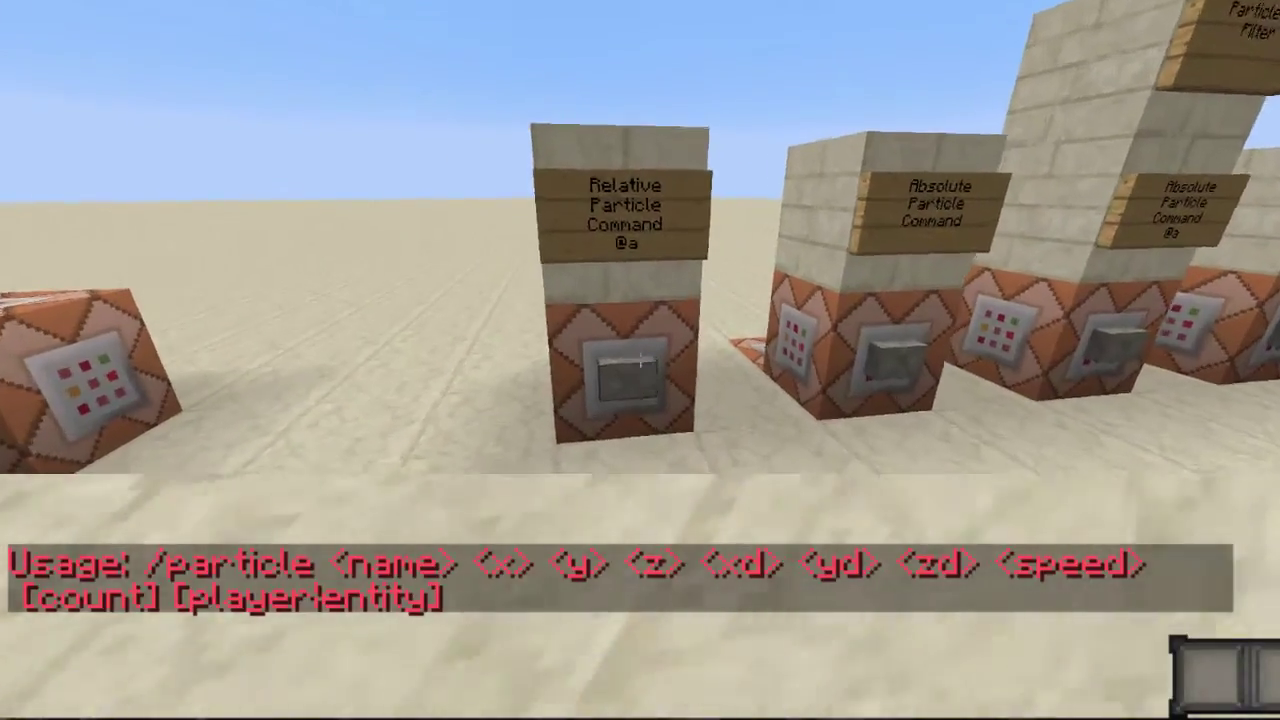
Copy the relative block's smoke command and run it in chat at ~ ~2 ~ with count 200, keeping its @a player-name selector.
right_click(640, 360)
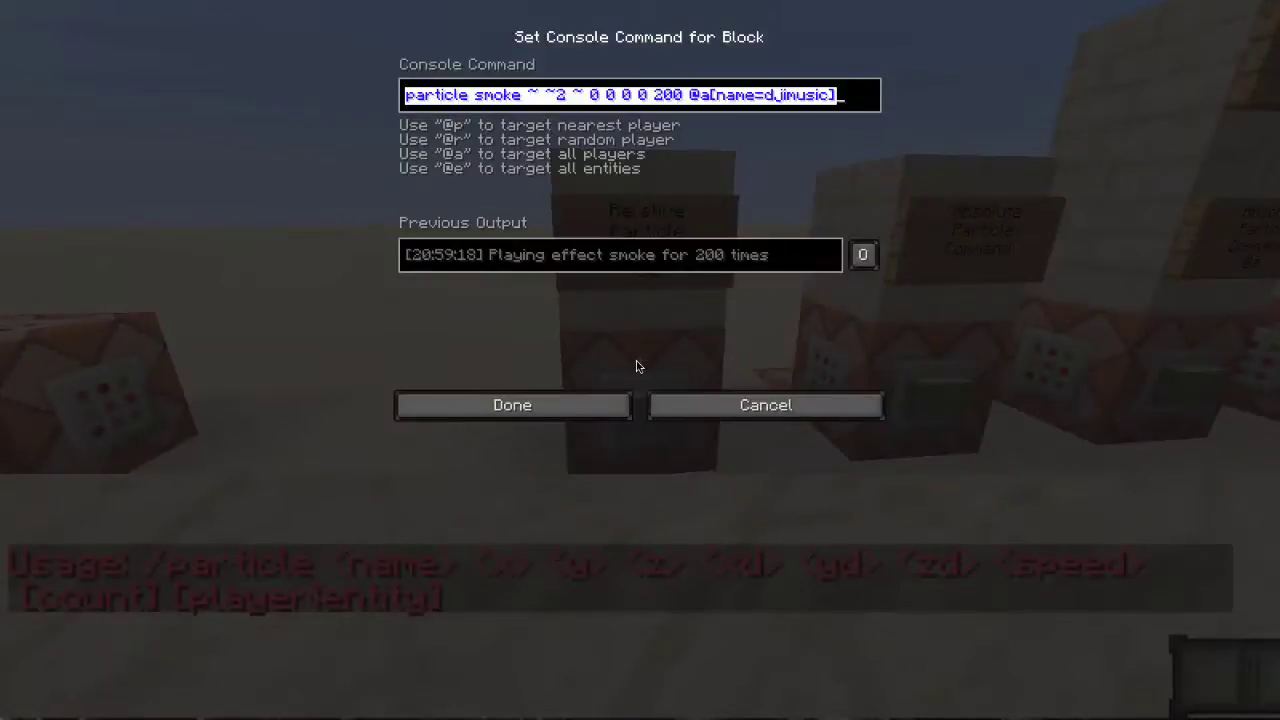
key("Escape")
key("slash")
type("particle smoke ~ ~2 ~ 0 0 0 0 200 @a[name=djimusic]")
key("Return")
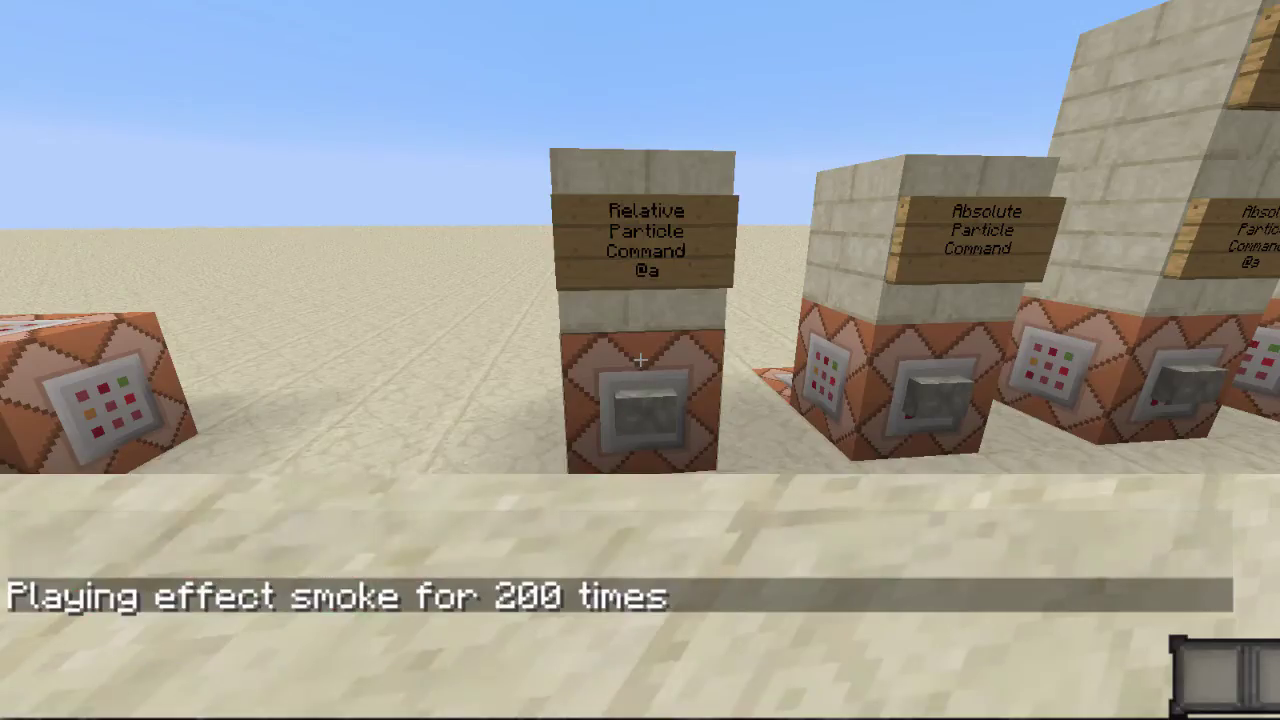
key("e")
key("e")
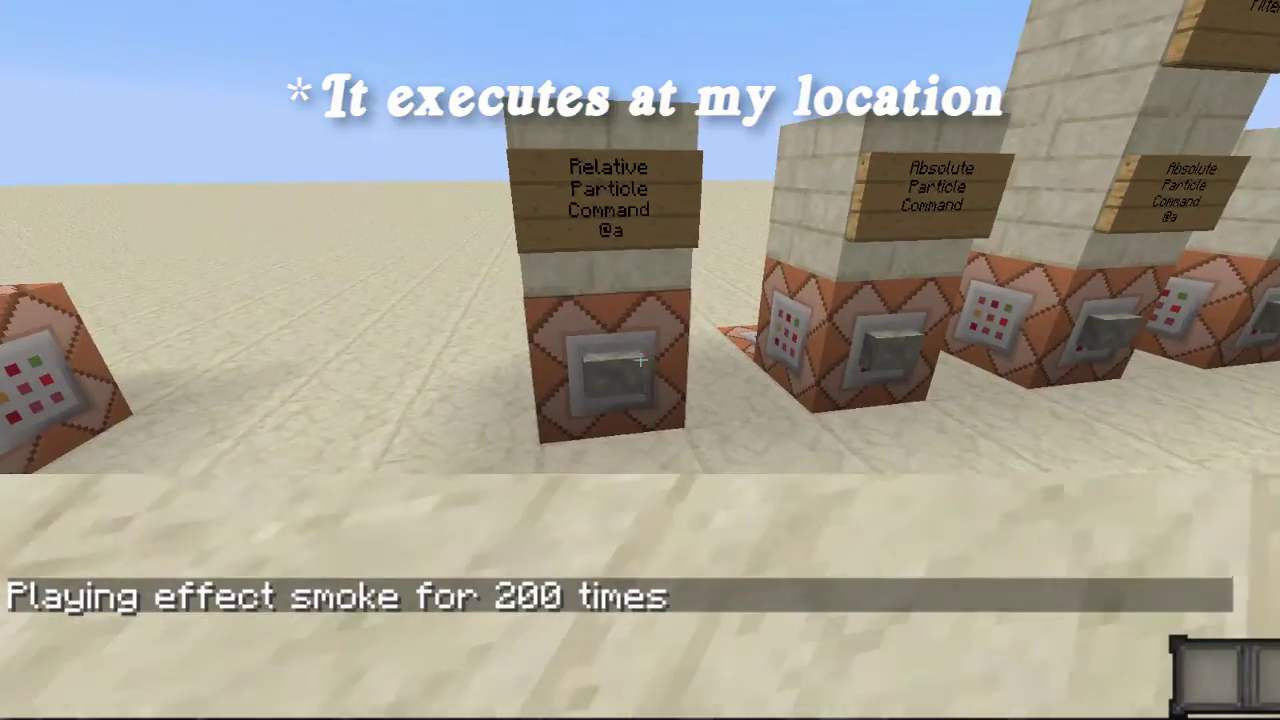
Recall the smoke particle command in chat and run it with its target changed to @e.
key("t")
key("Up")
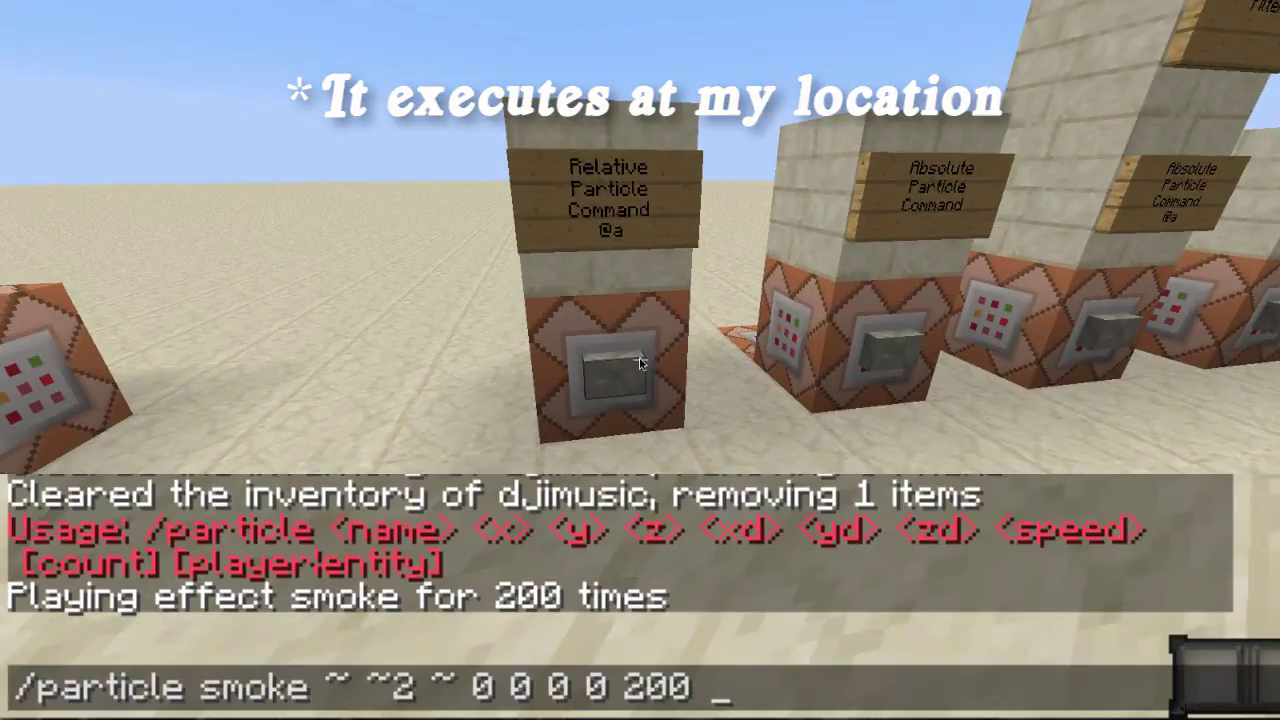
key("Return")
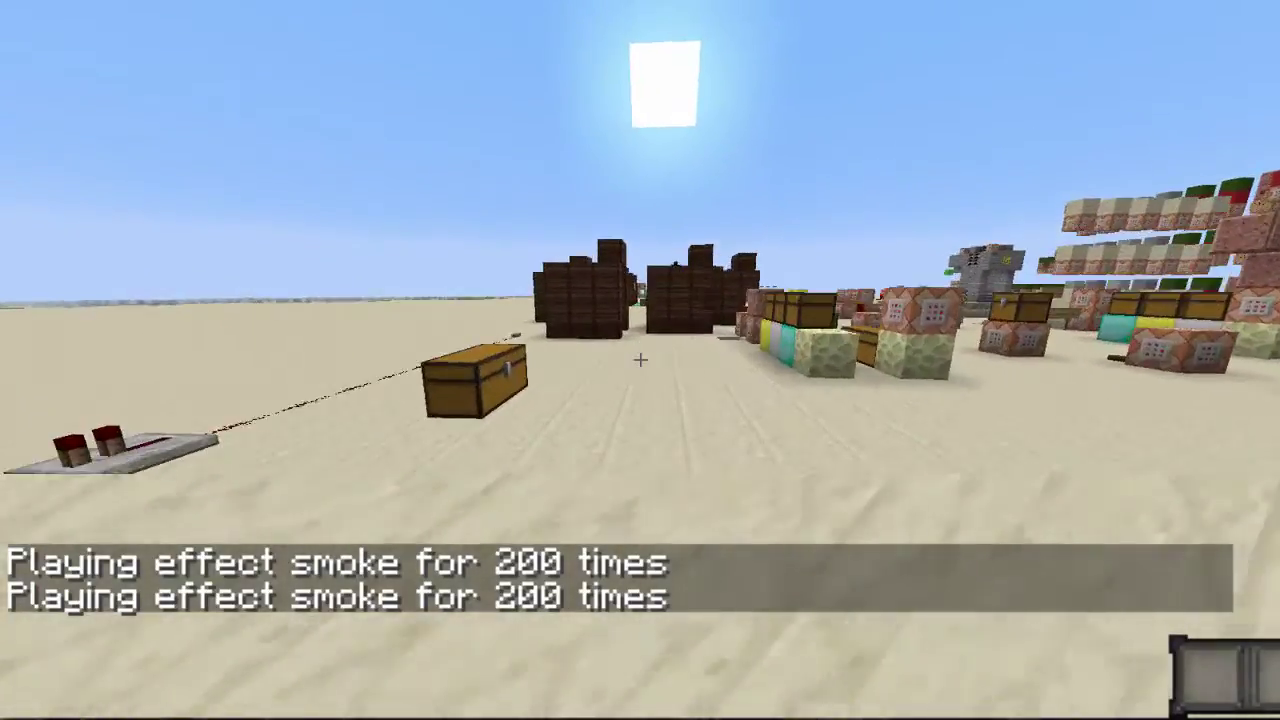
Summon two sheep with /summon Sheep in the open area.
type("t/summon S")
key("Tab")
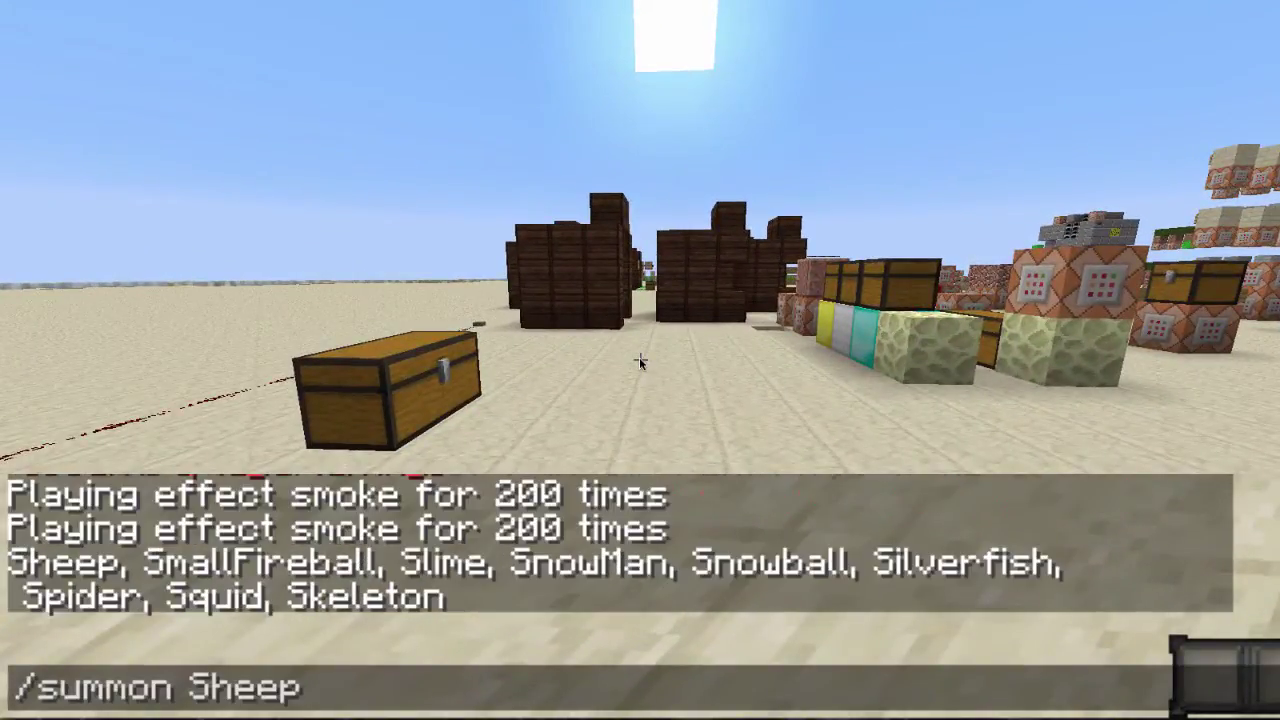
key("Return")
key("t")
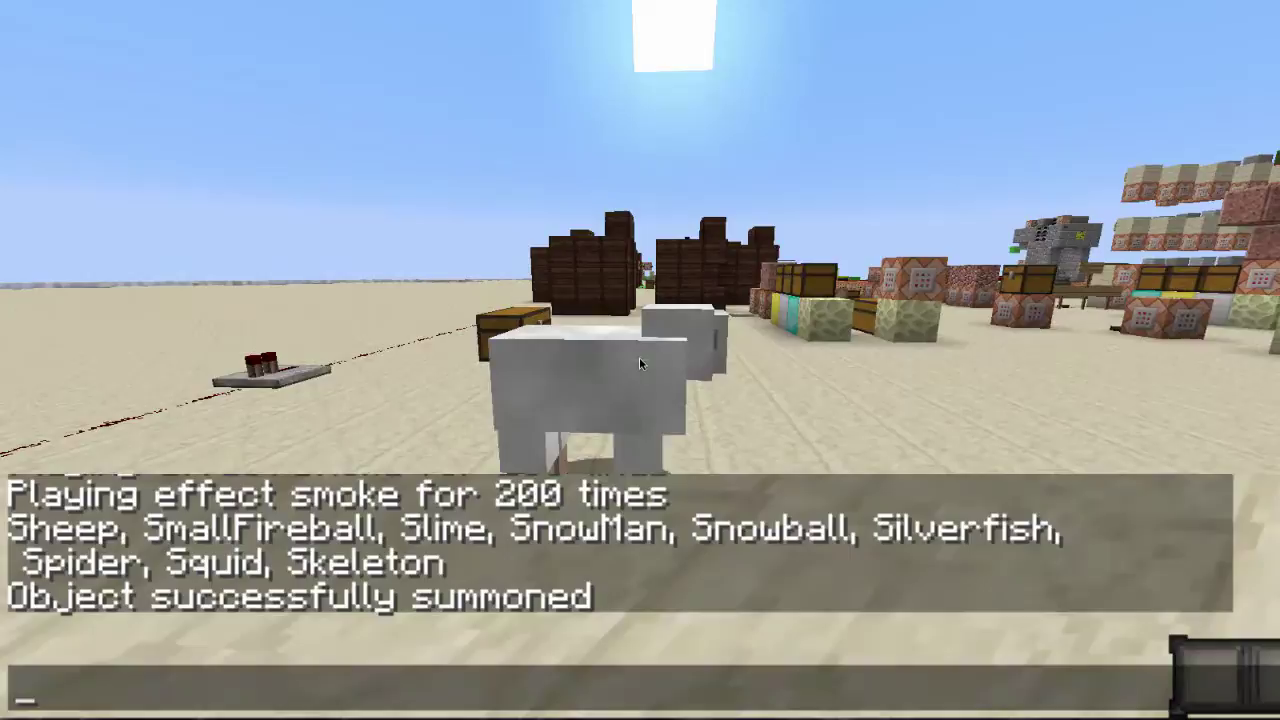
key("Up")
key("Return")
Run /particle smoke ~ ~2 ~ 0 0 0 0 200 @e repeatedly in chat while observing the sheep.
key("t")
key("Up")
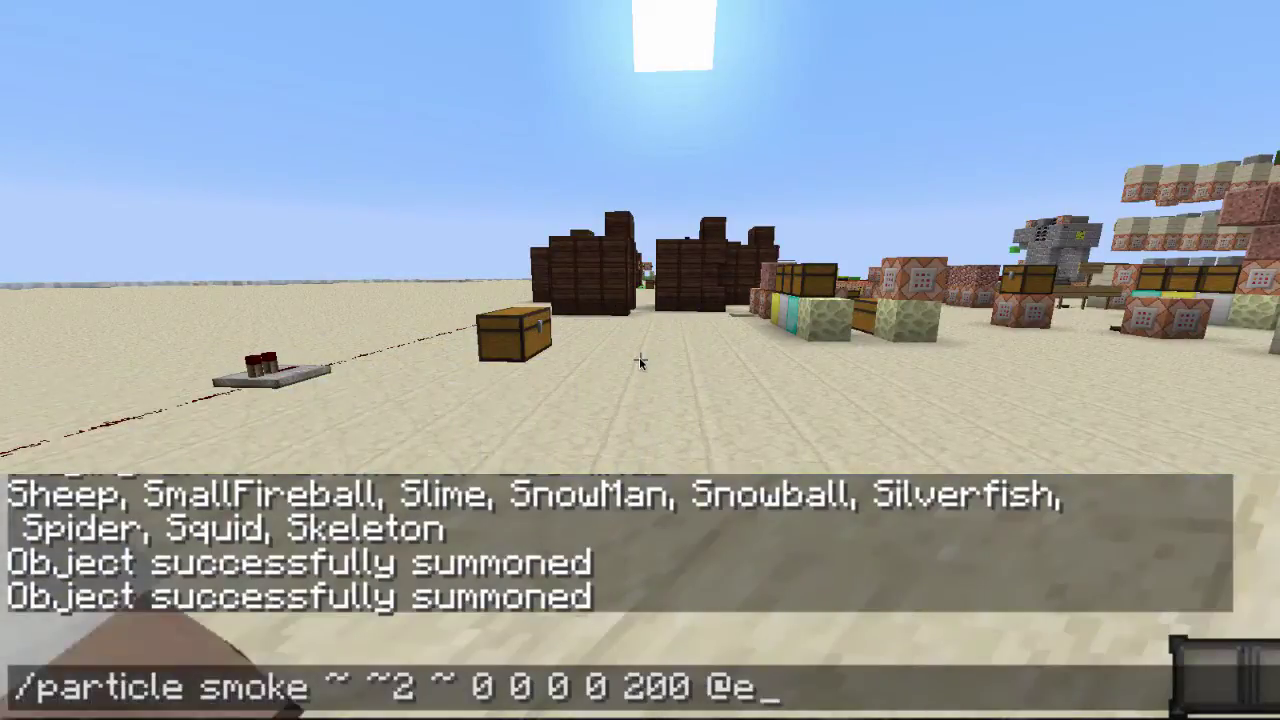
key("d")
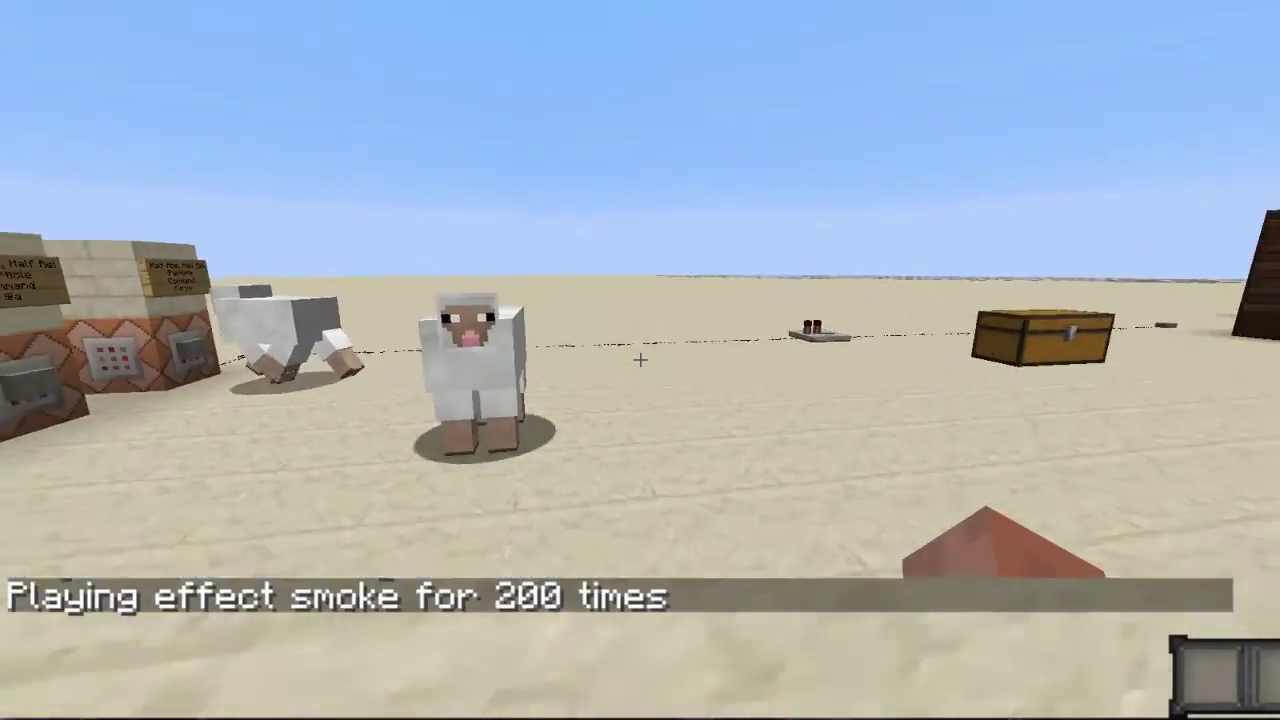
key("t")
key("Up")
key("Return")
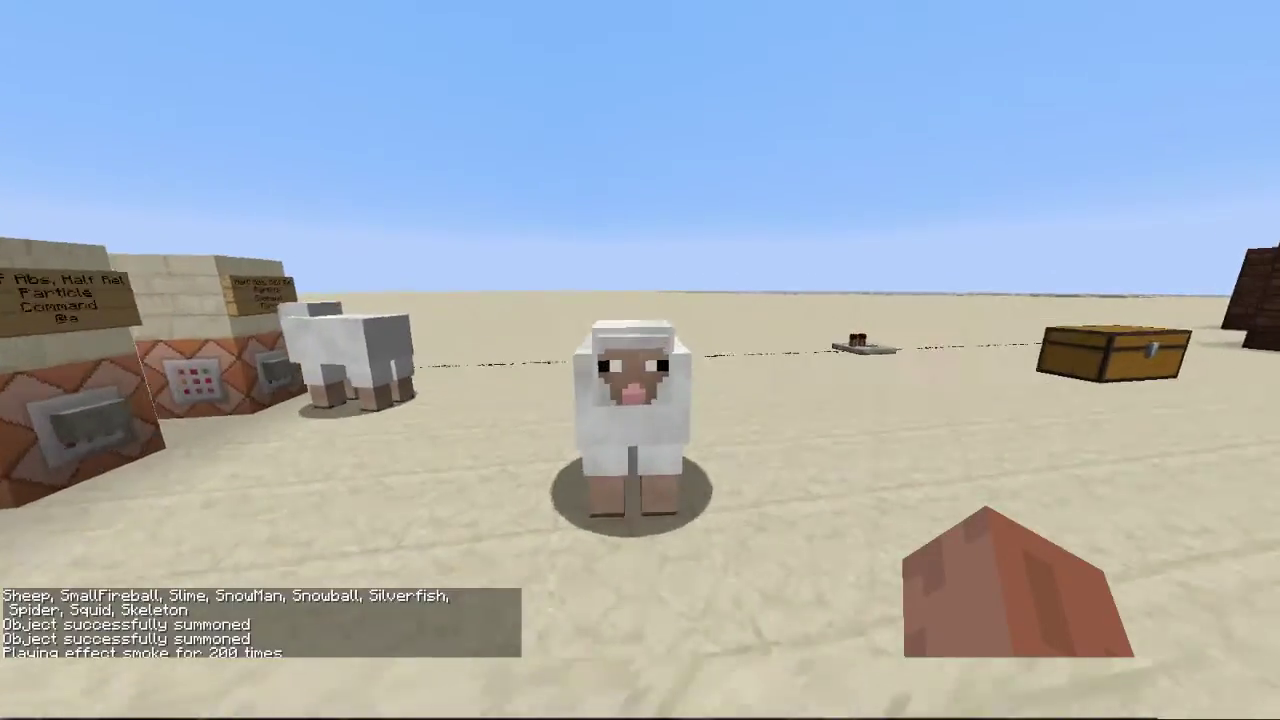
key("t")
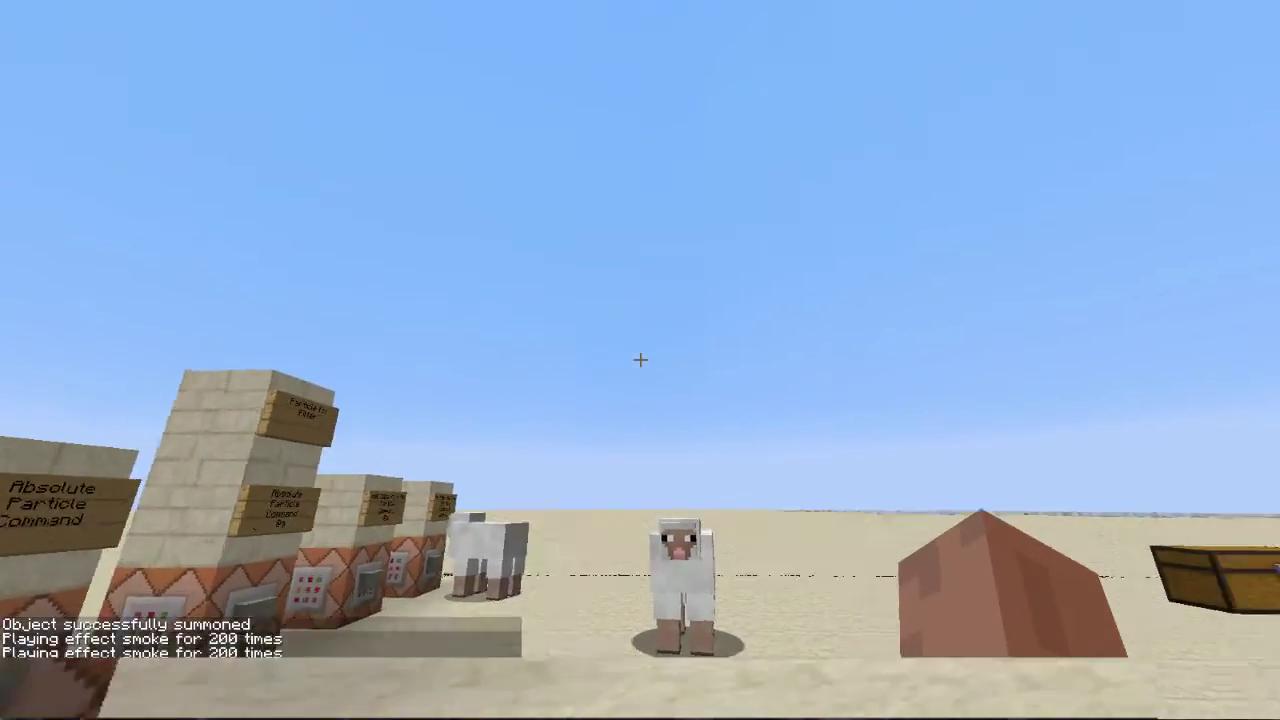
key("t")
key("Up")
key("Return")
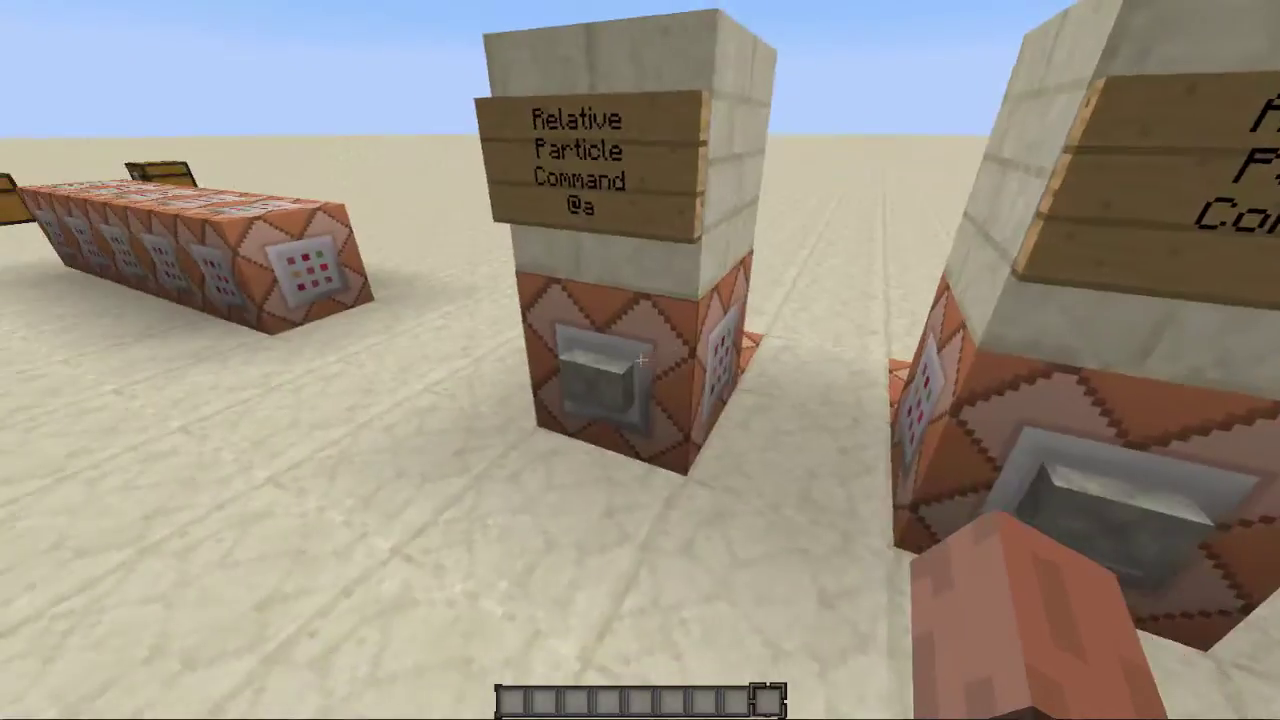
Return to the Relative Particle Command block and trigger its smoke once more.
right_click(640, 360)
key("Escape")
right_click(640, 360)
key("s")
key("d")
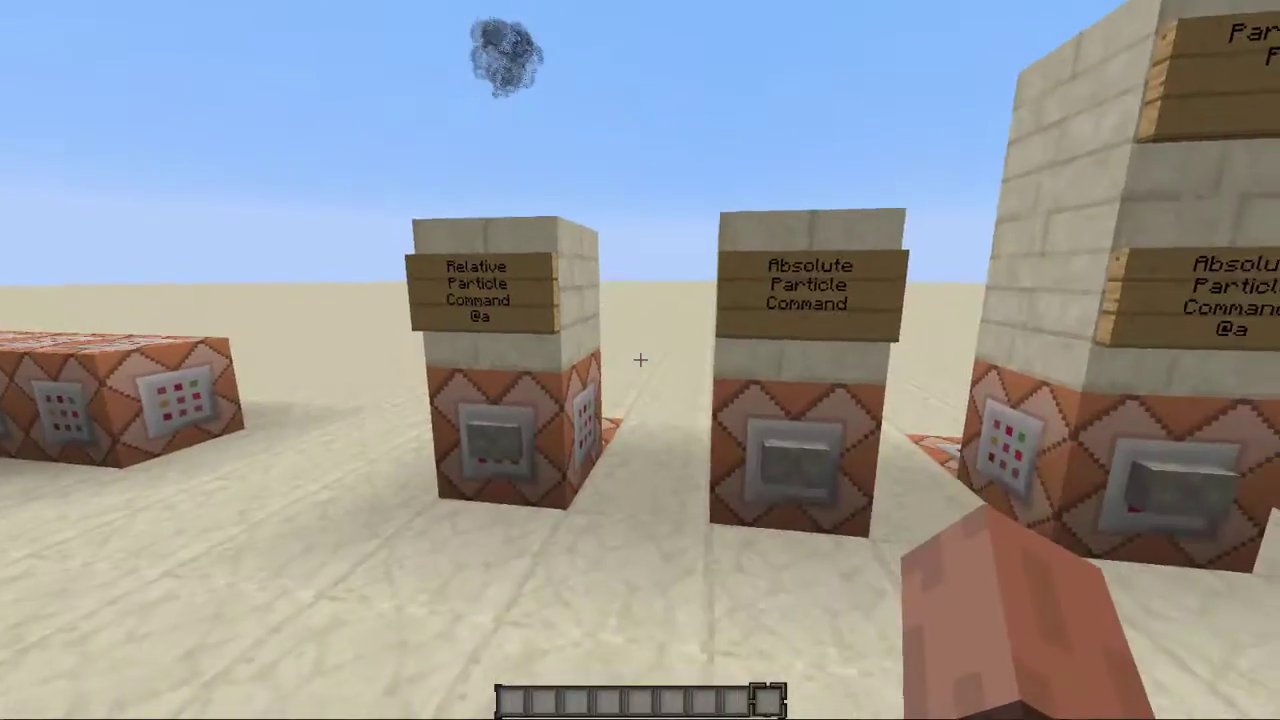
Read the smoke command with fixed coordinates in the Absolute Particle Command block without @a, then trigger it.
key("w")
right_click(640, 360)
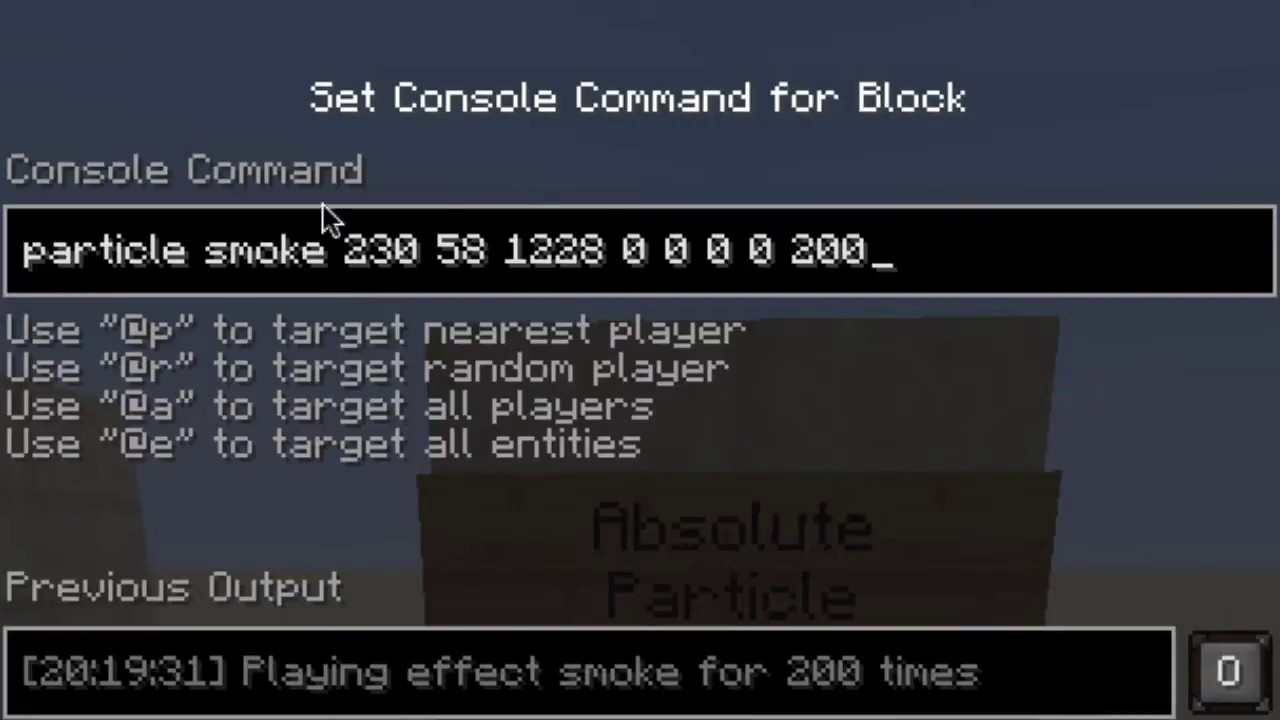
key("Escape")
key("w")
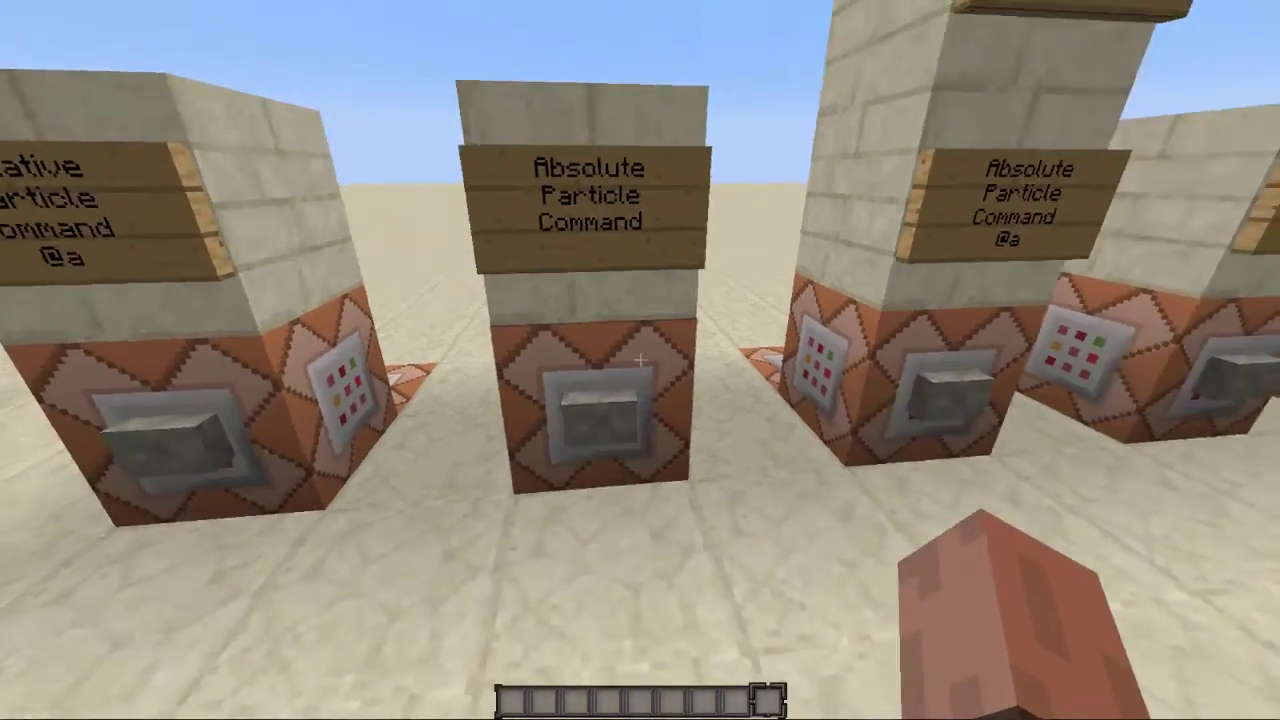
key("space")
key("shift")
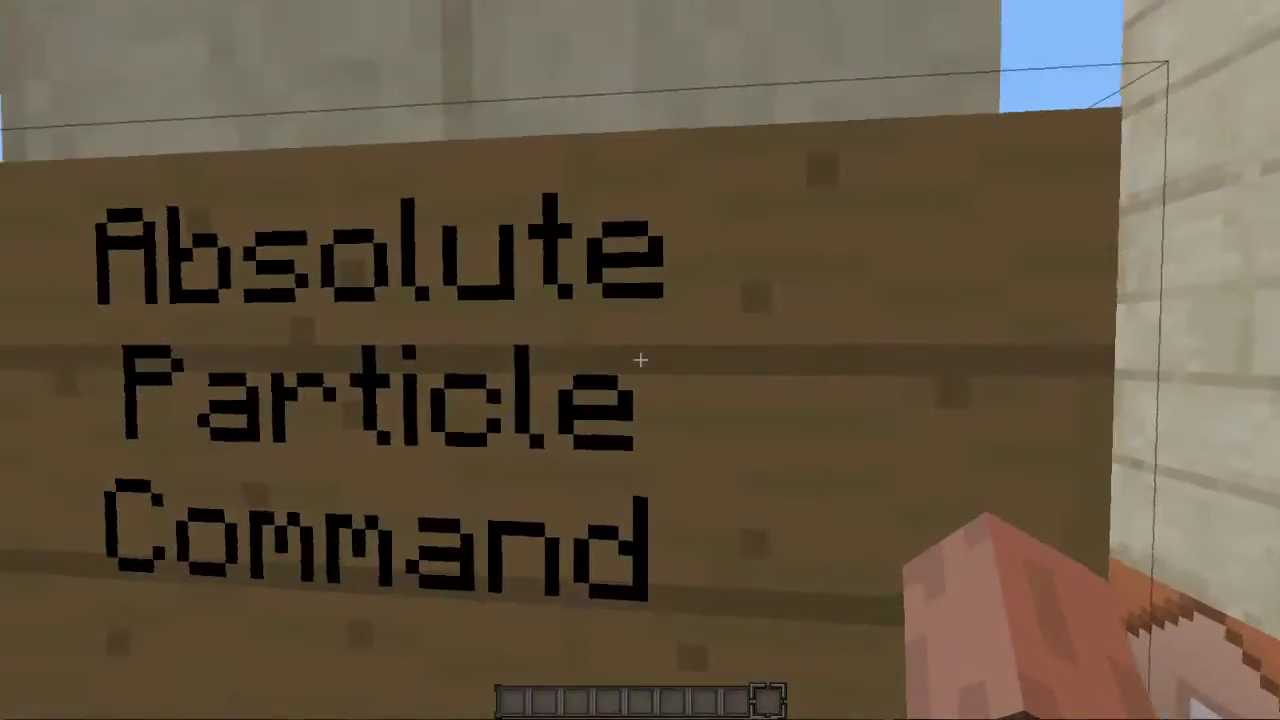
key("s")
right_click(640, 360)
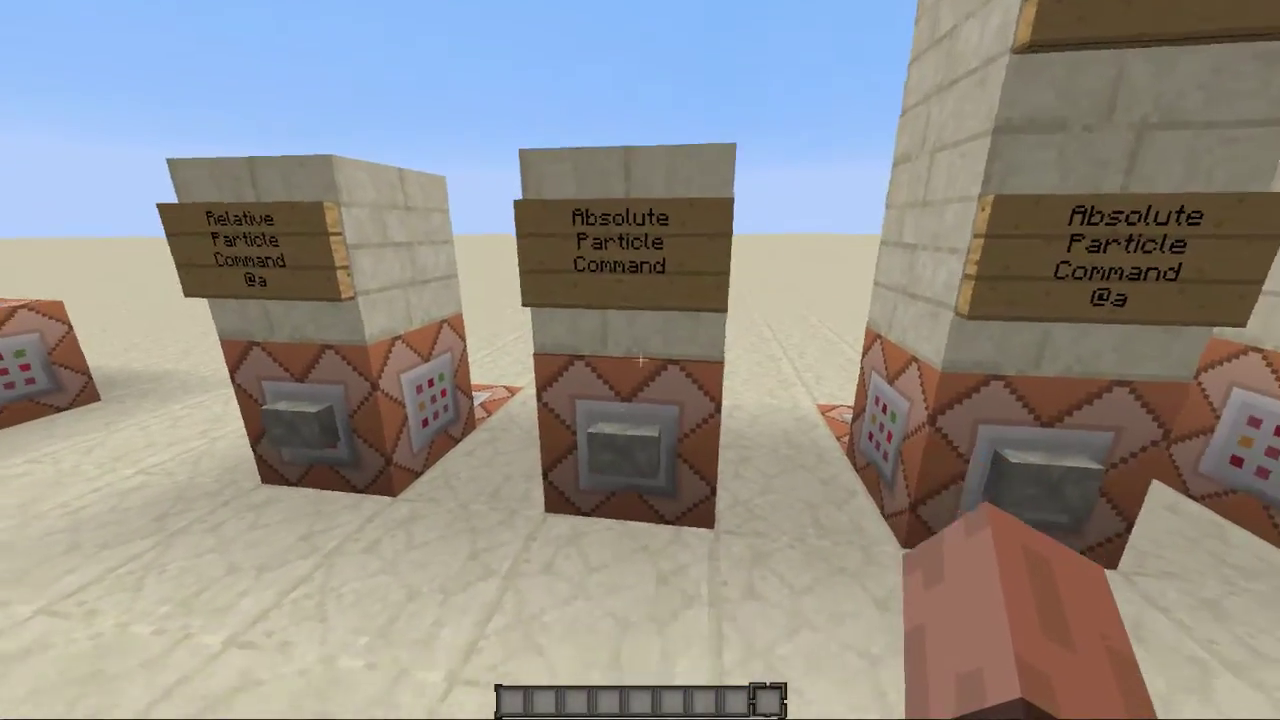
right_click(640, 360)
key("s")
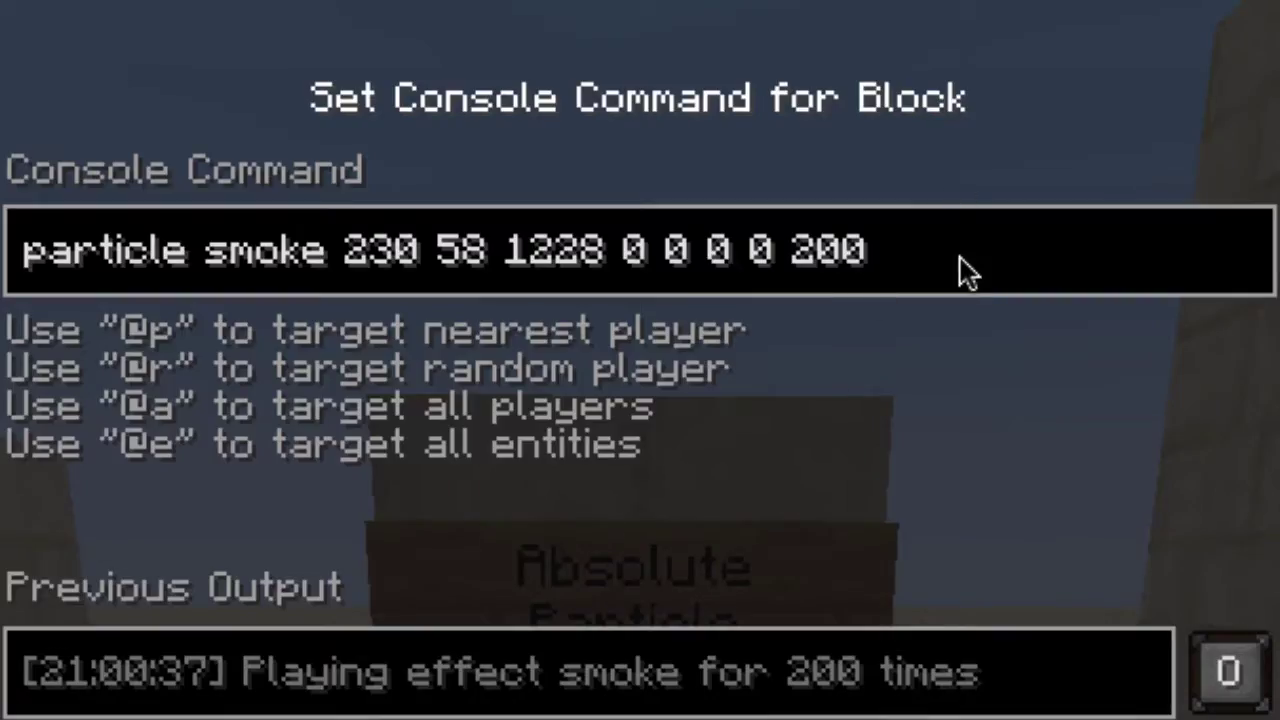
type("force")
key("BackSpace")
key("BackSpace")
key("BackSpace")
type("normal")
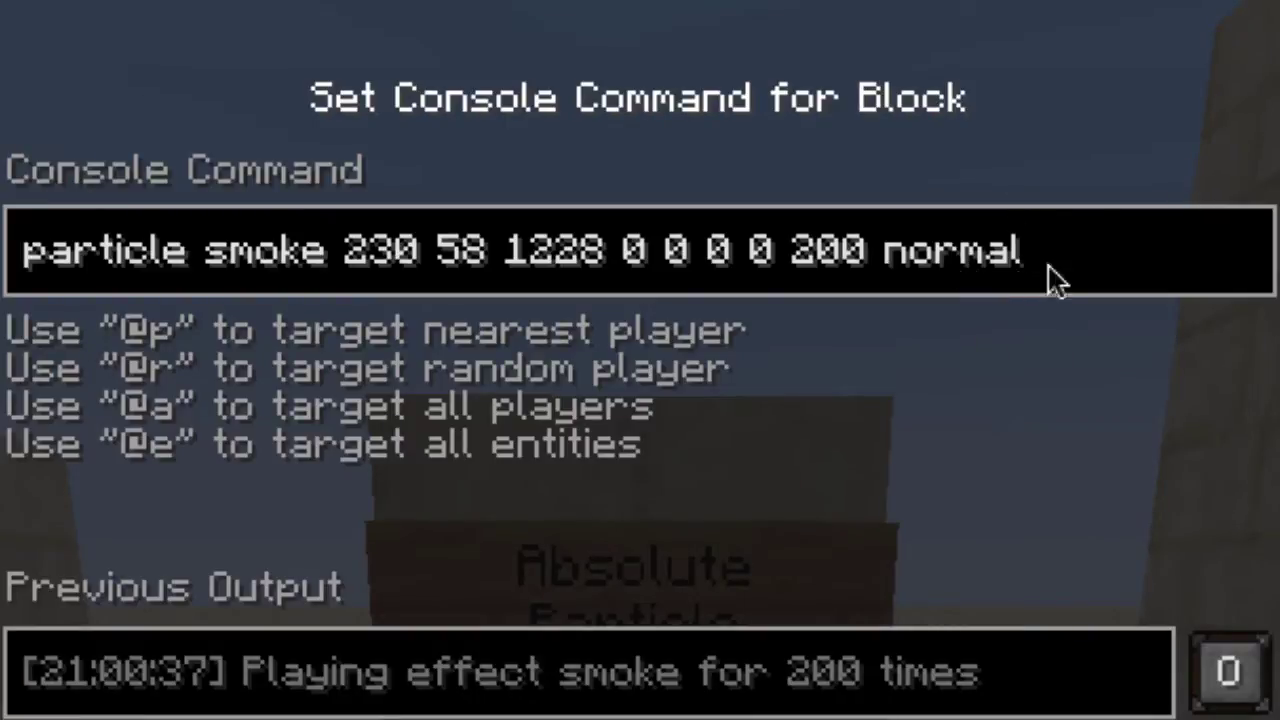
key("Return")
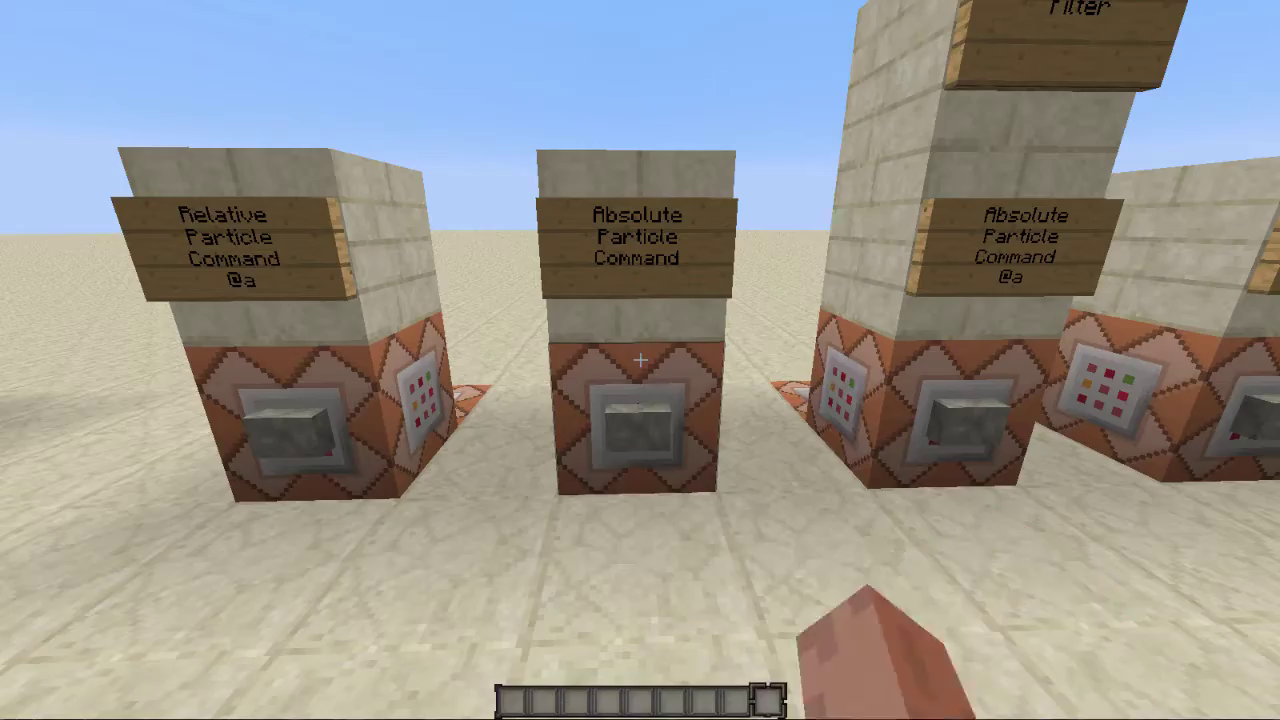
Read the smoke commands in the Absolute Particle Command @a block and the Half Abs, Half Rel @a block.
key("w")
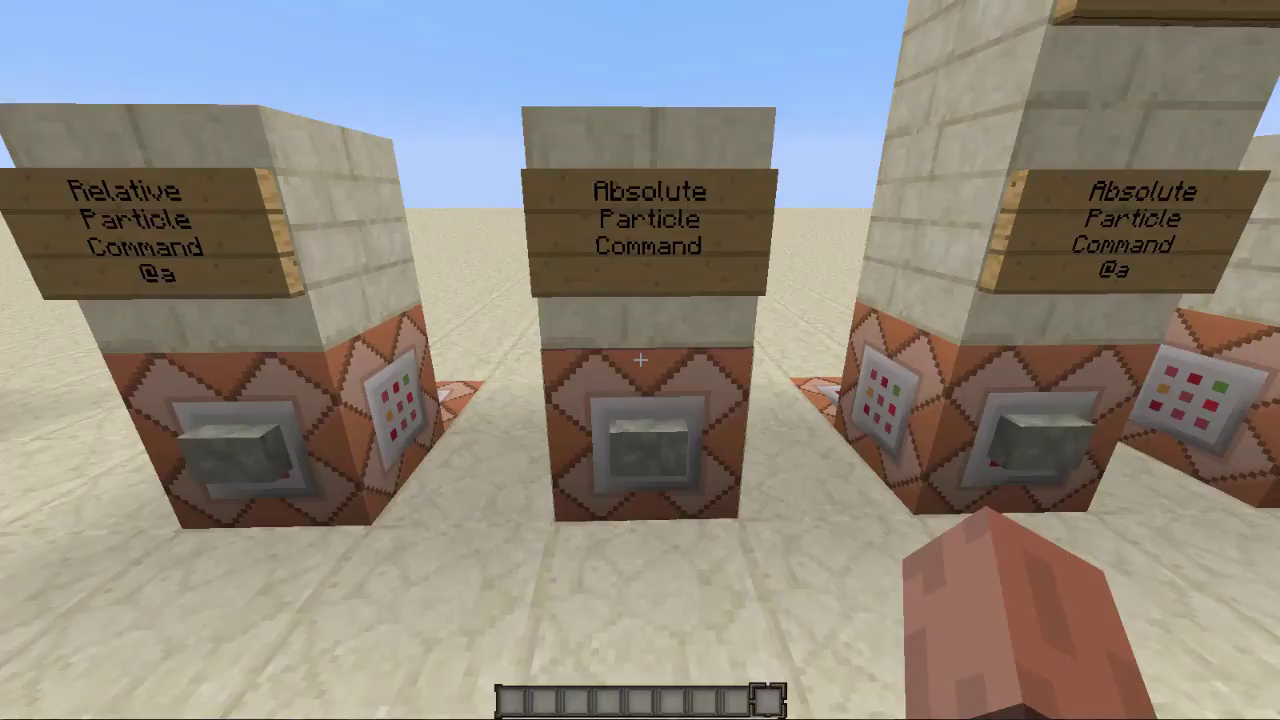
key("s")
key("d")
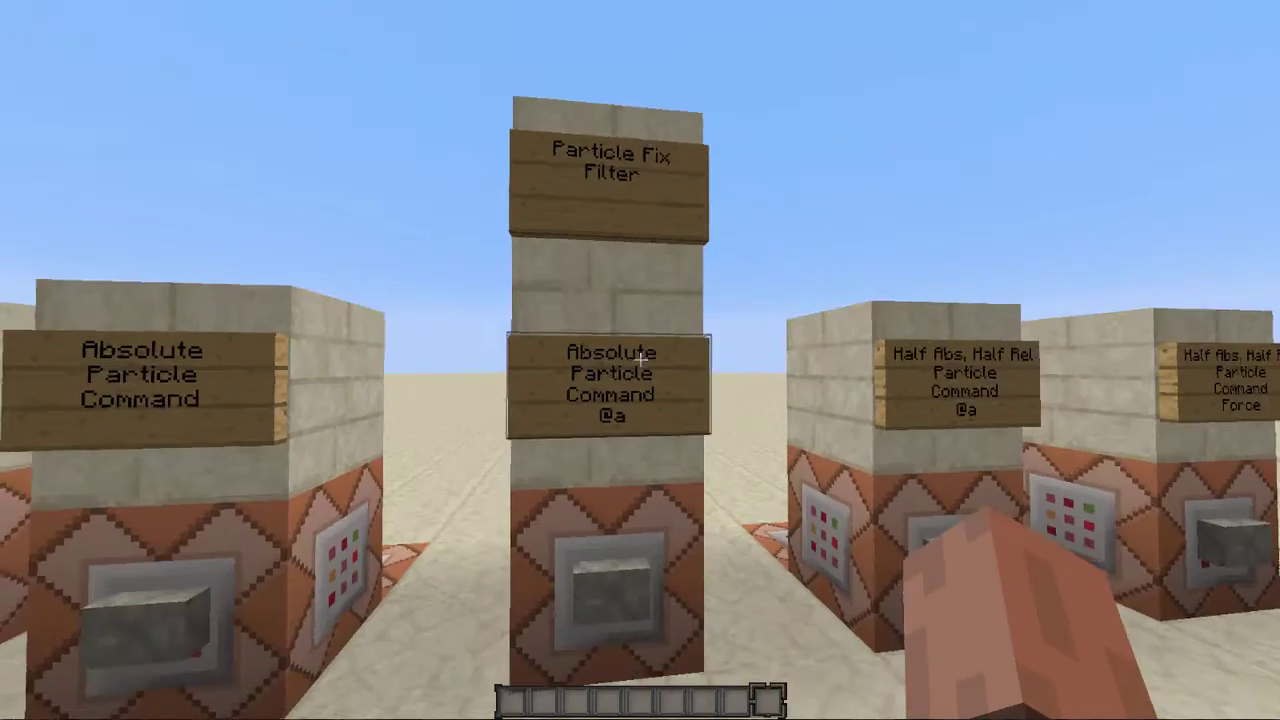
key("w")
key("w")
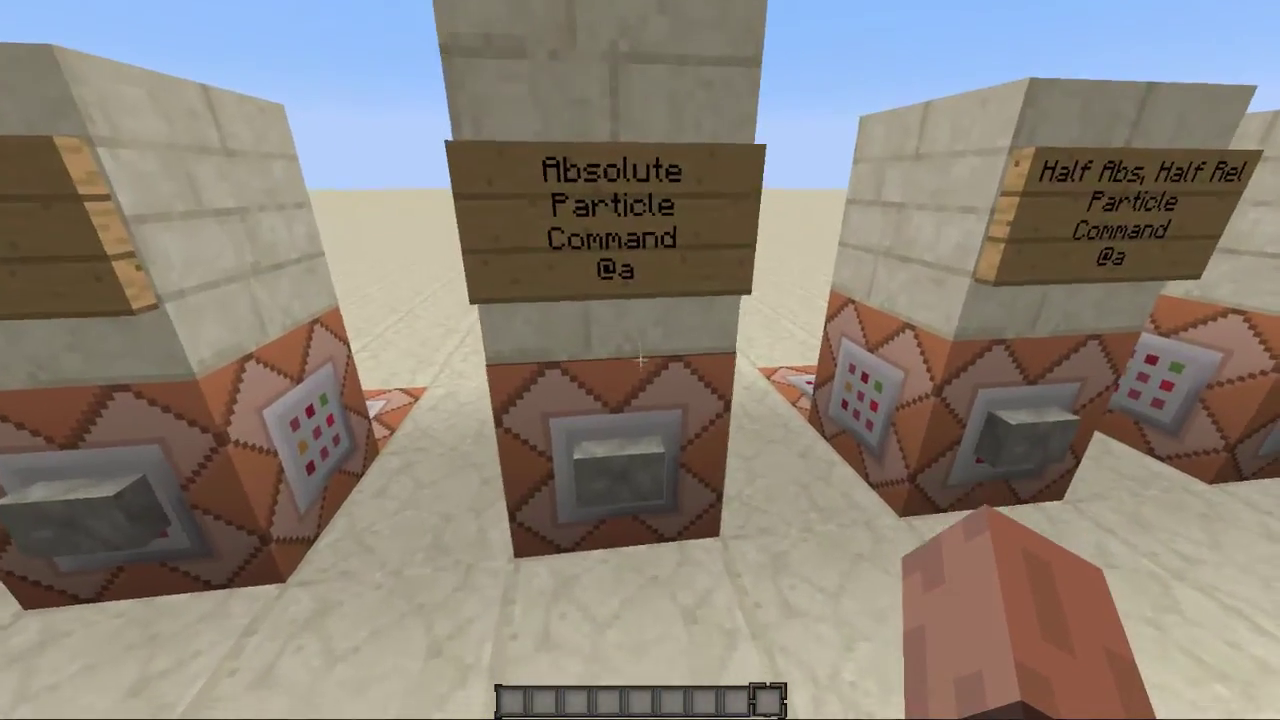
right_click(640, 360)
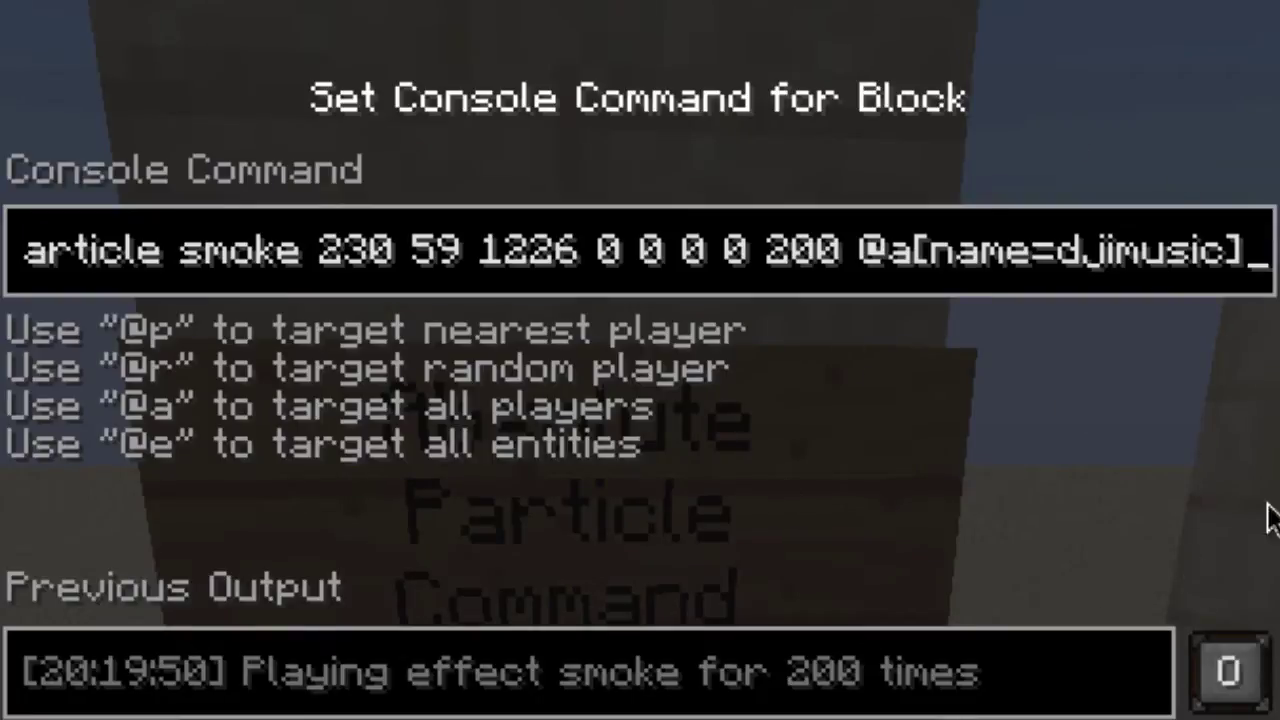
key("Return")
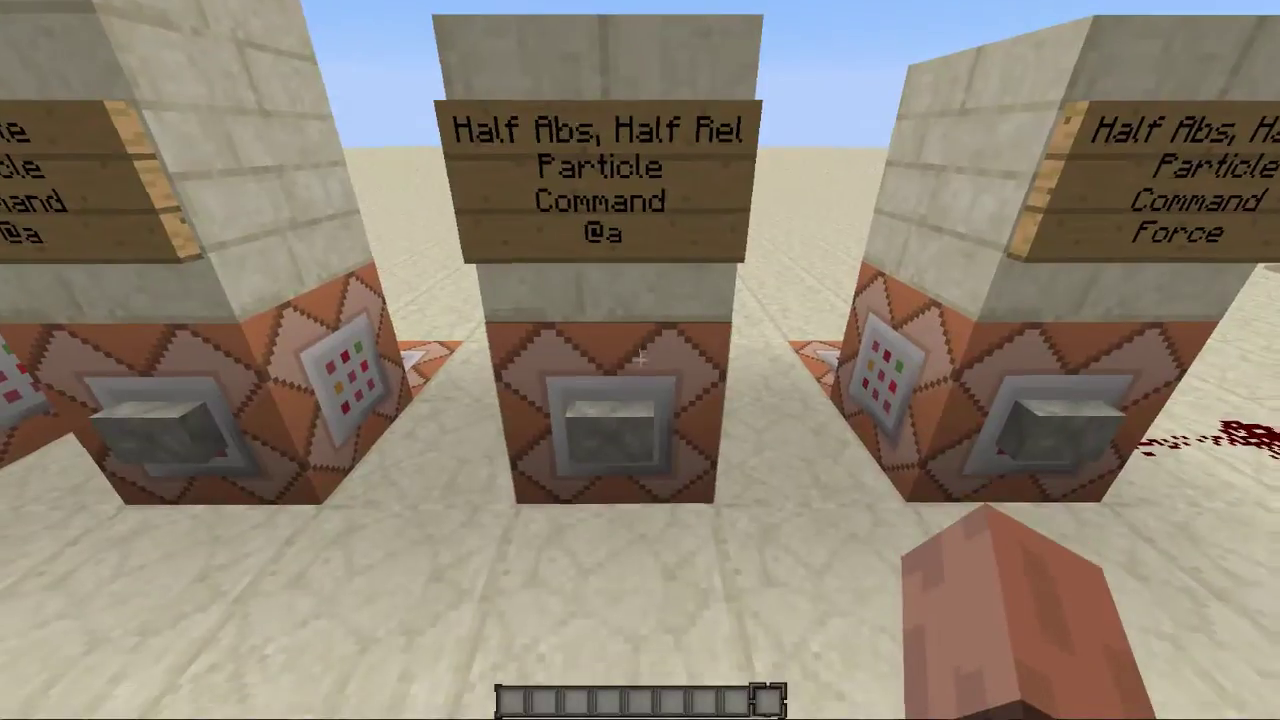
right_click(640, 360)
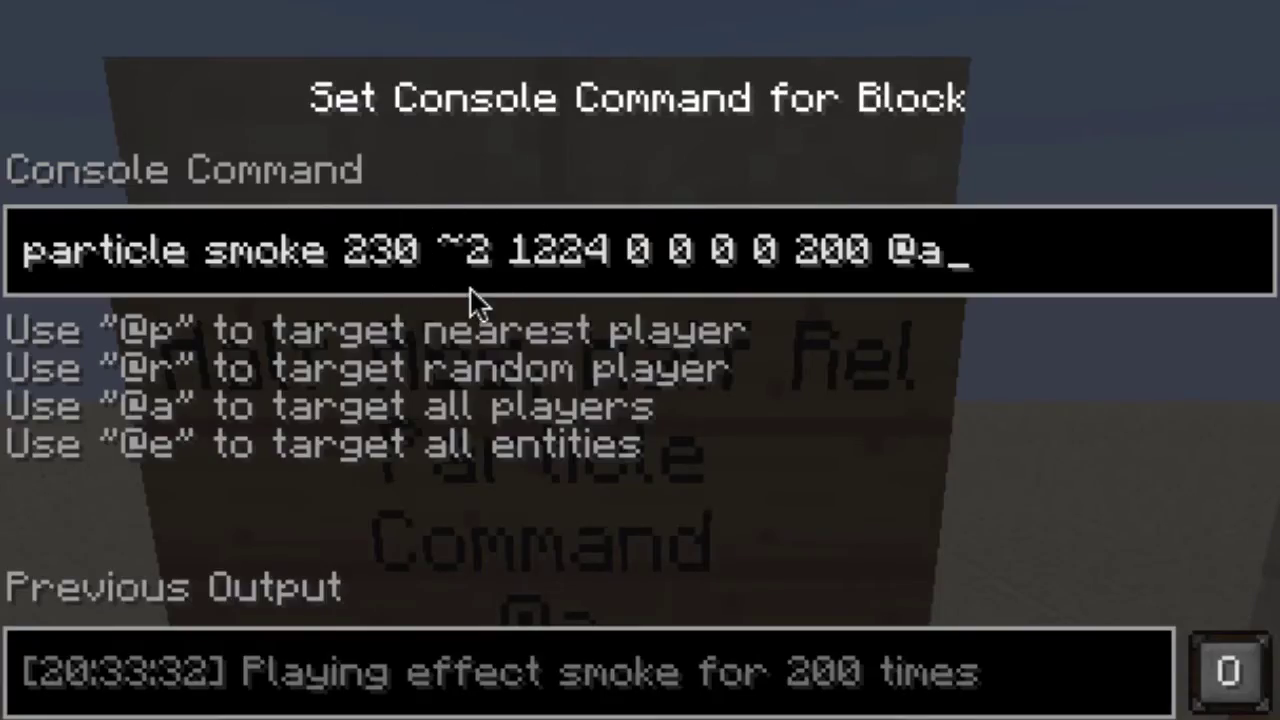
key("Return")
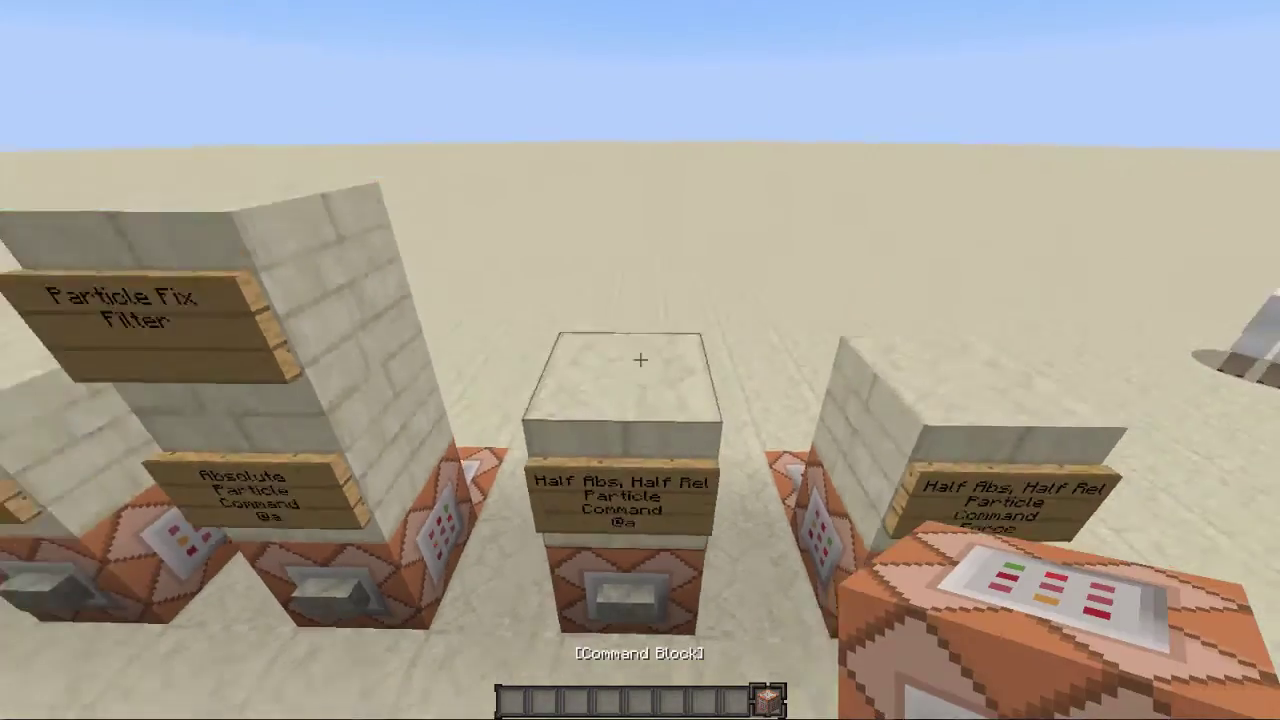
Stack copies of the Half Abs, Half Rel @a command block on its pillar, then remove the lower ones to leave one floating above.
right_click(640, 360)
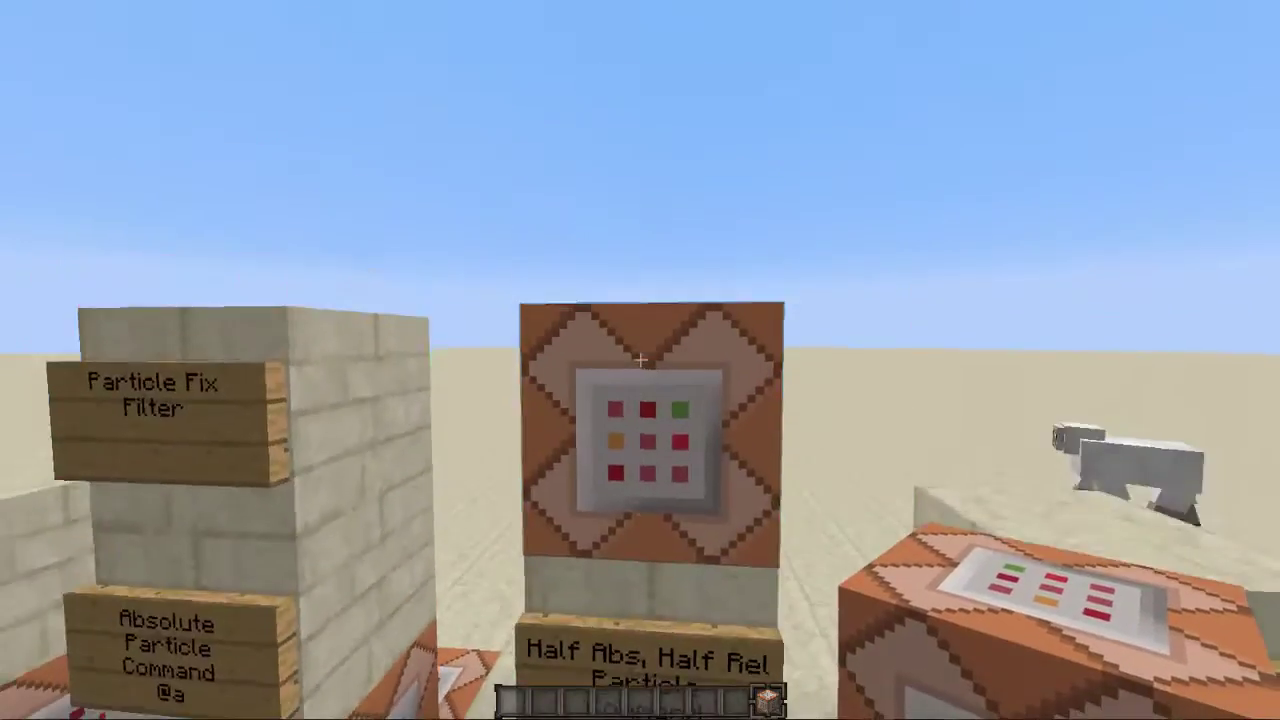
left_click(640, 360)
right_click(640, 360)
key("s")
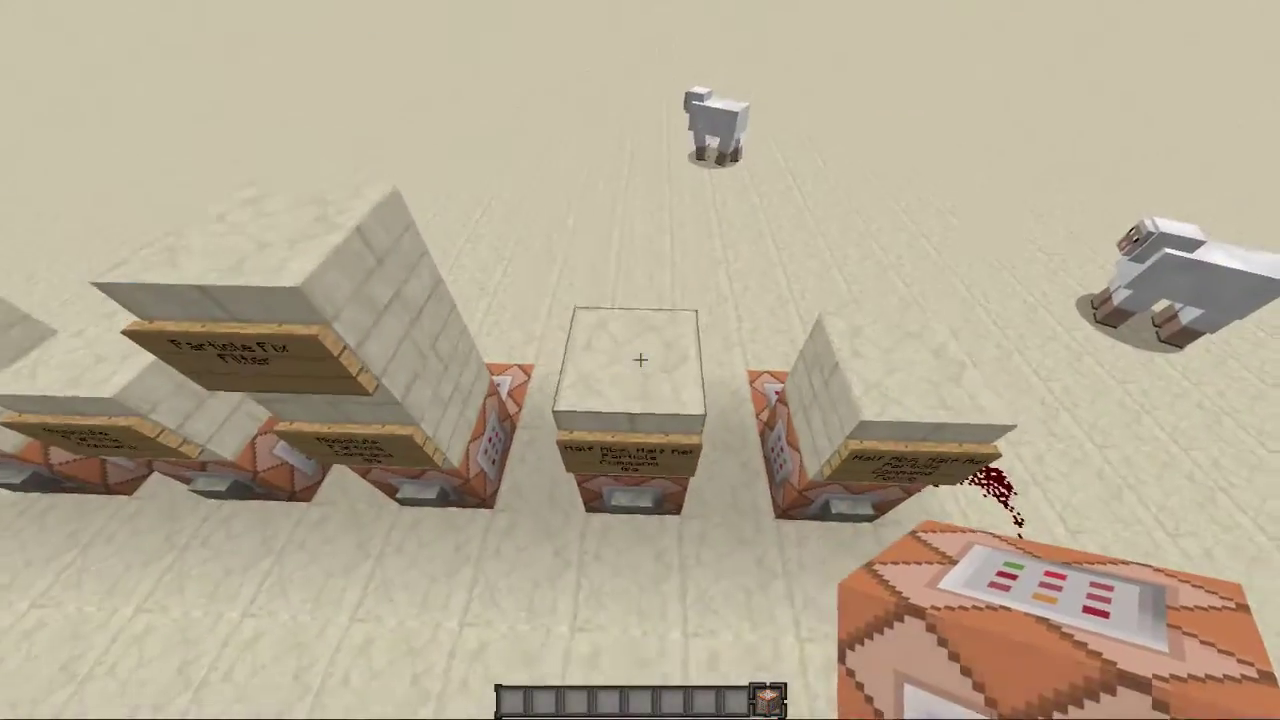
right_click(640, 360)
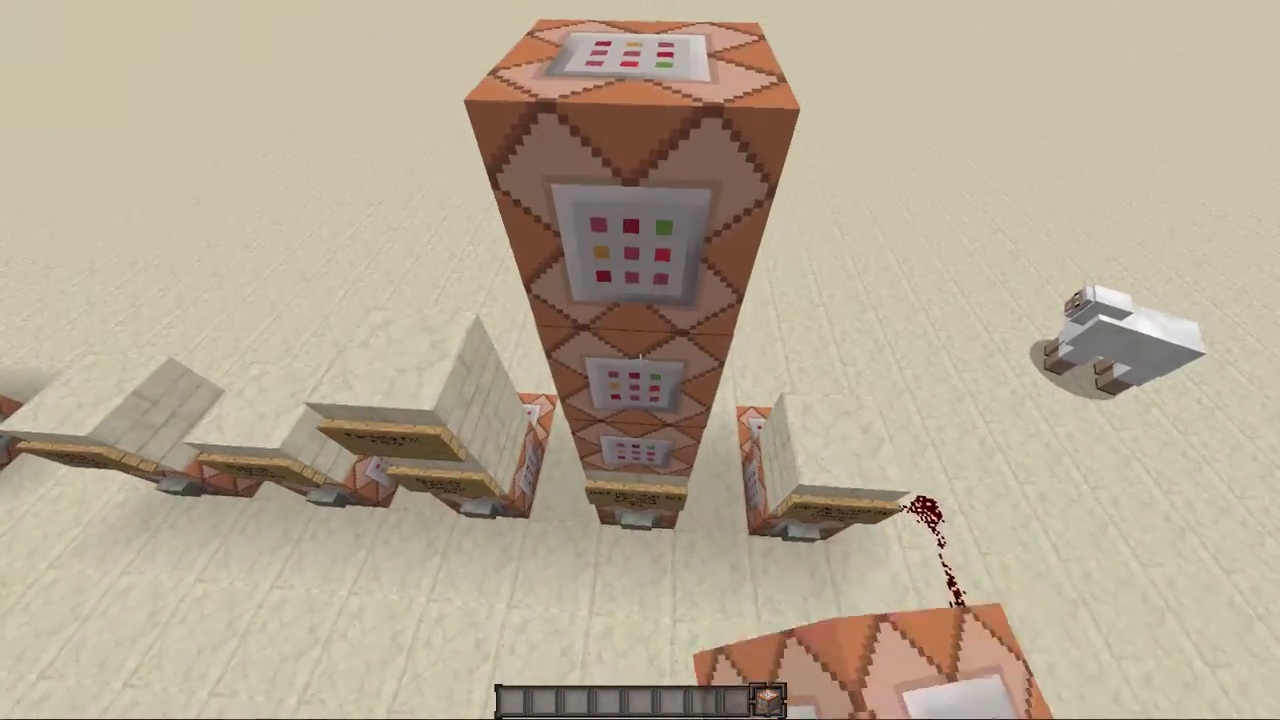
left_click(640, 360)
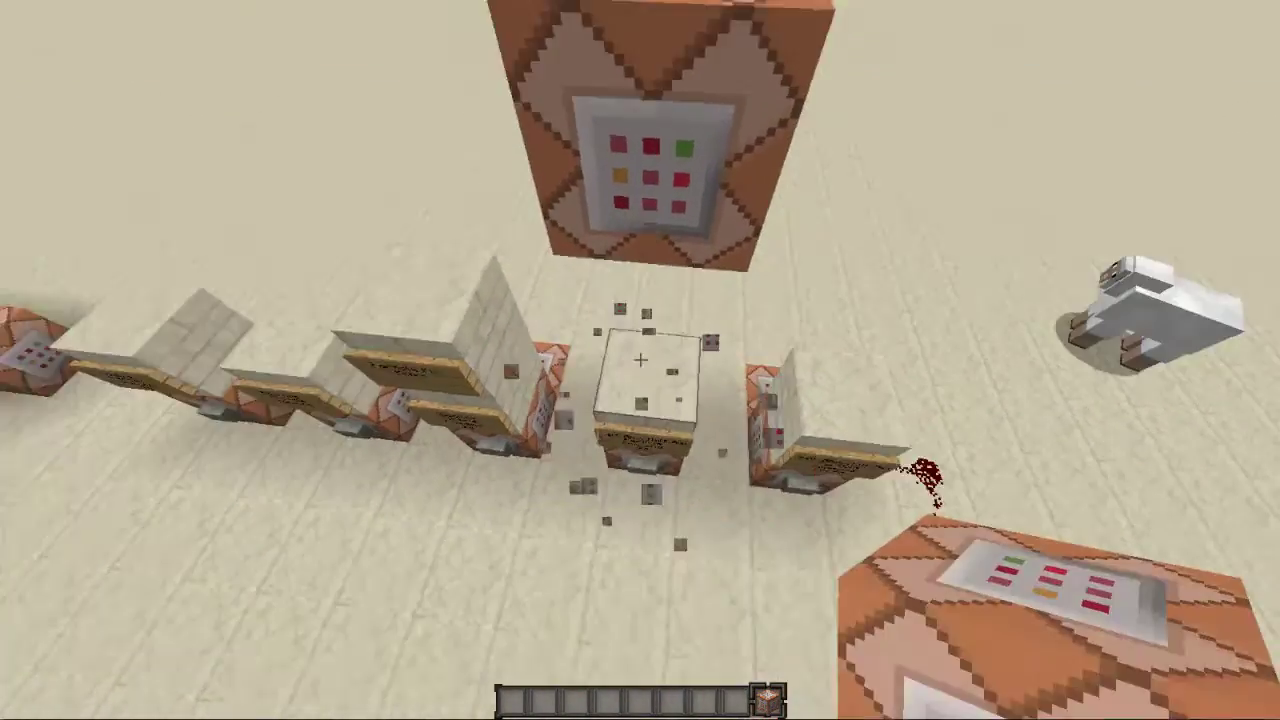
Place a button on the floating command block copy and trigger its smoke.
key("1")
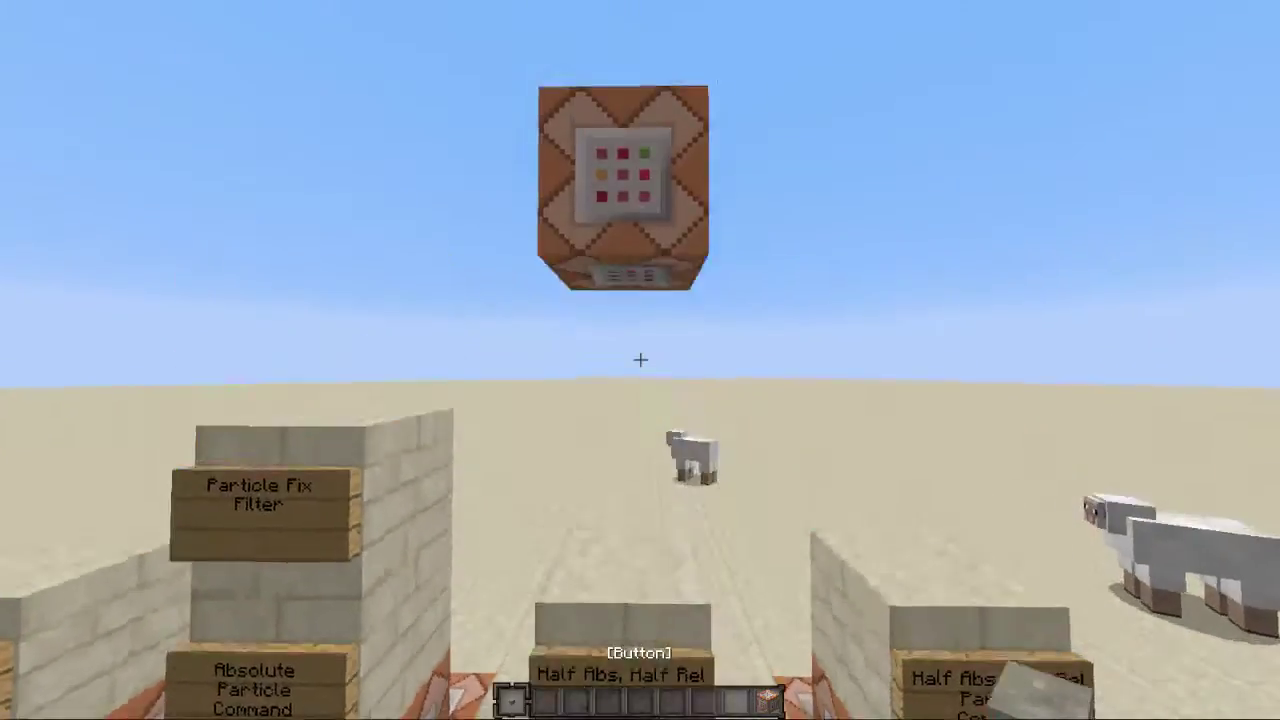
right_click(640, 360)
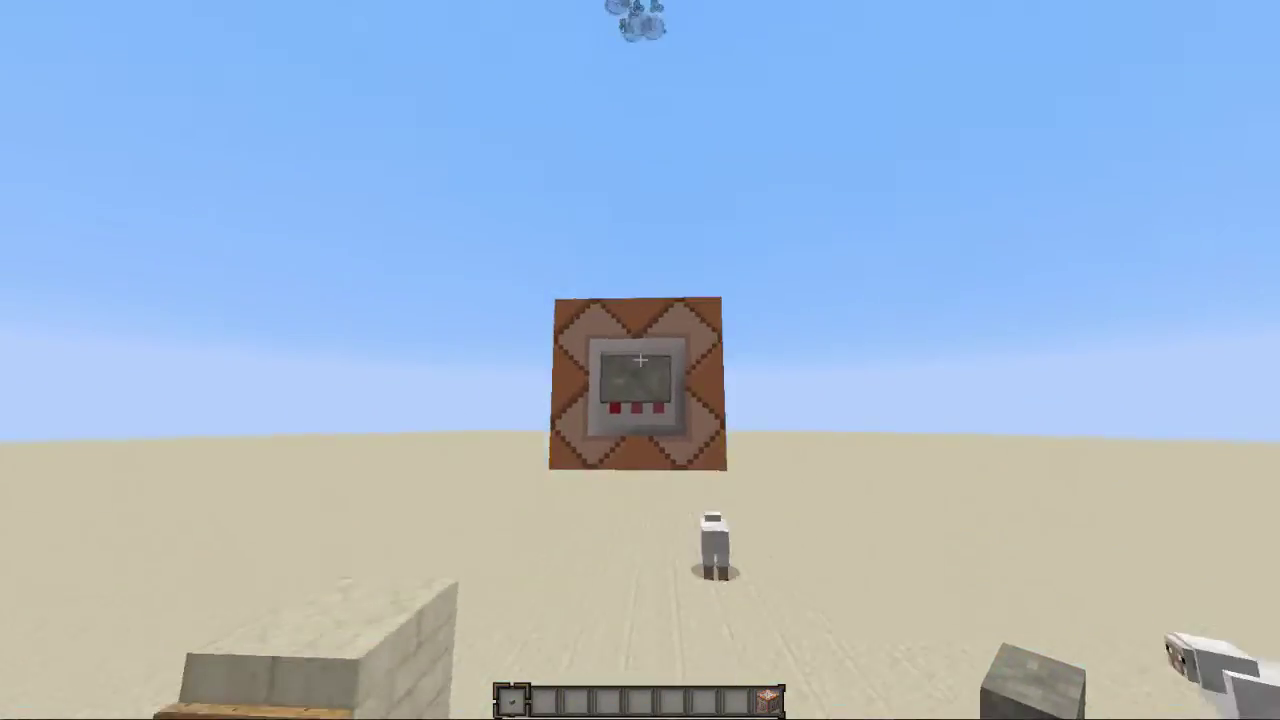
right_click(640, 360)
key("Escape")
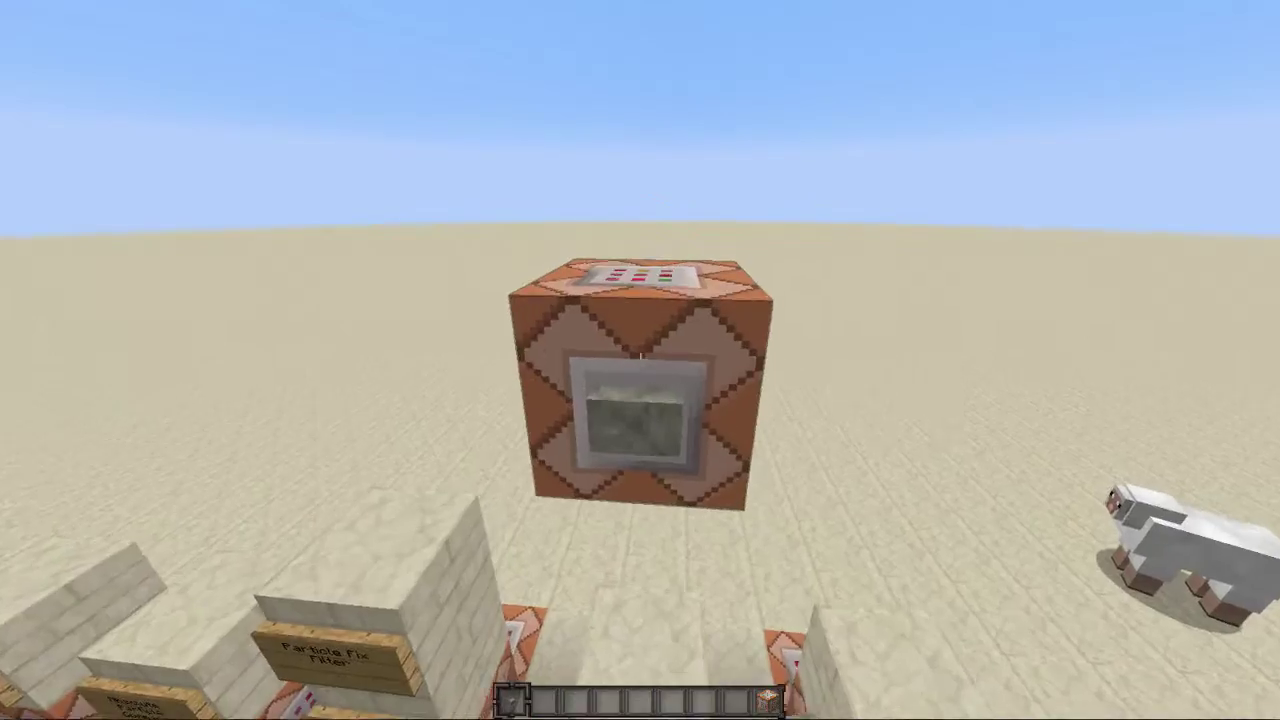
Extend the floating command block sideways with further copies, then remove the earlier blocks so only the end copy stays.
middle_click(640, 360, "ctrl")
right_click(640, 360)
right_click(640, 360)
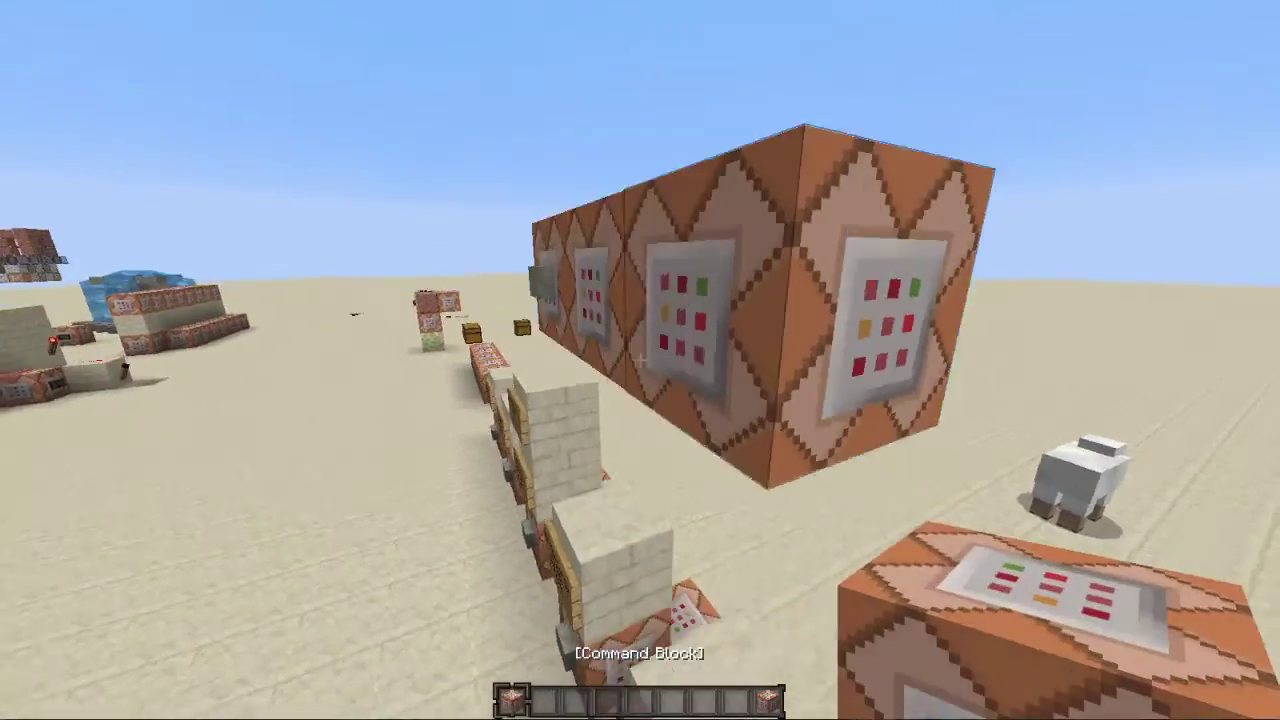
left_click(640, 360)
left_click(640, 360)
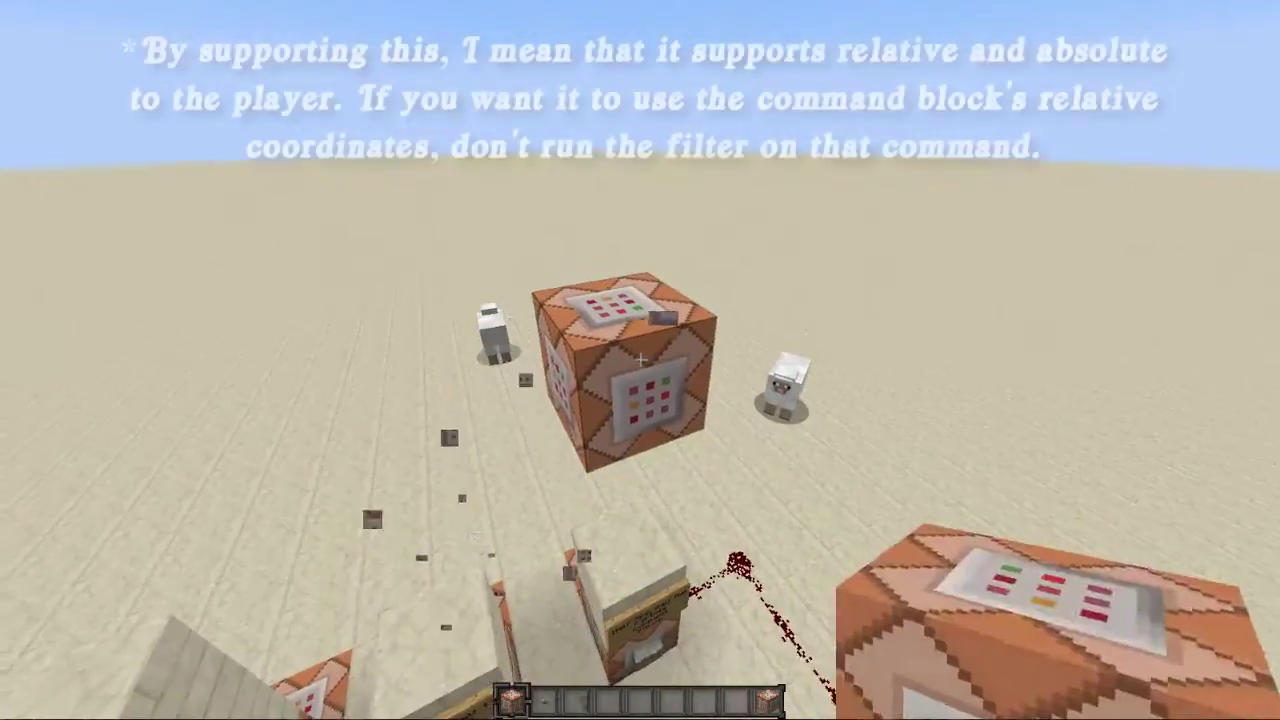
Attach a button to the remaining floating command block and trigger its smoke.
key("2")
right_click(640, 360)
right_click(640, 360)
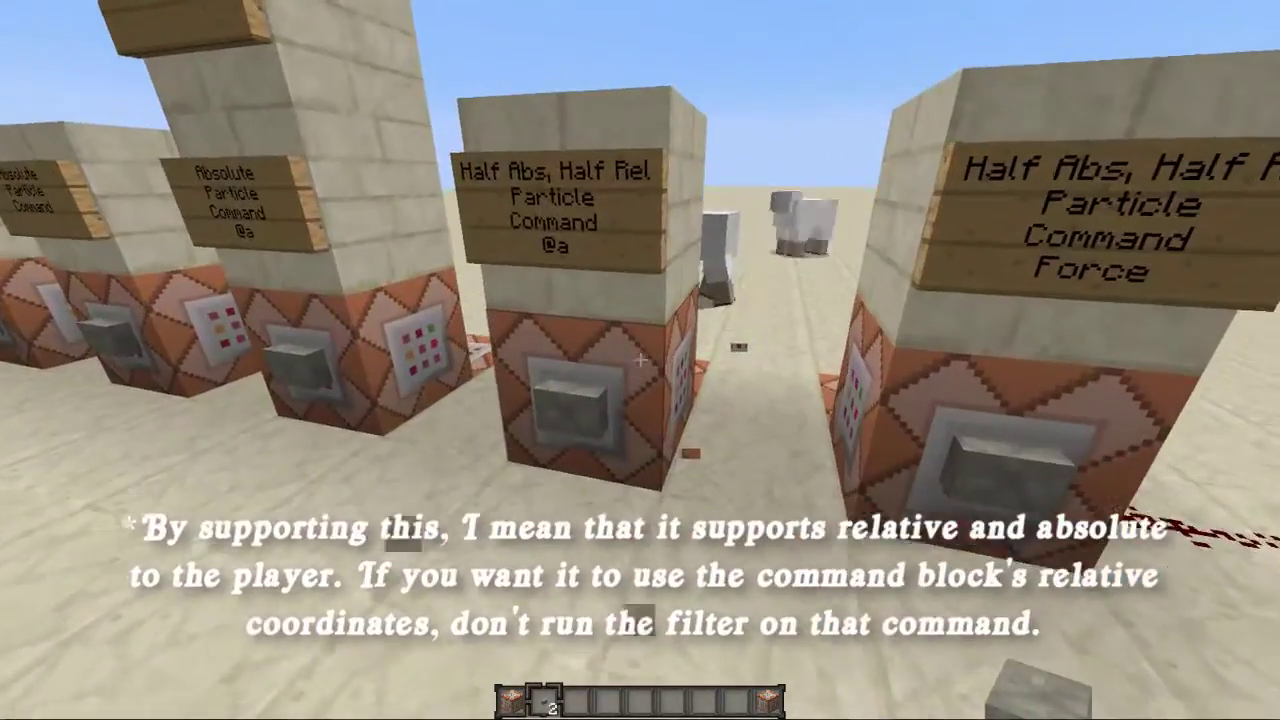
Recheck the Half Abs, Half Rel @a block's smoke command, then read the reddust command in the Half Abs, Half Rel Force block.
right_click(640, 360)
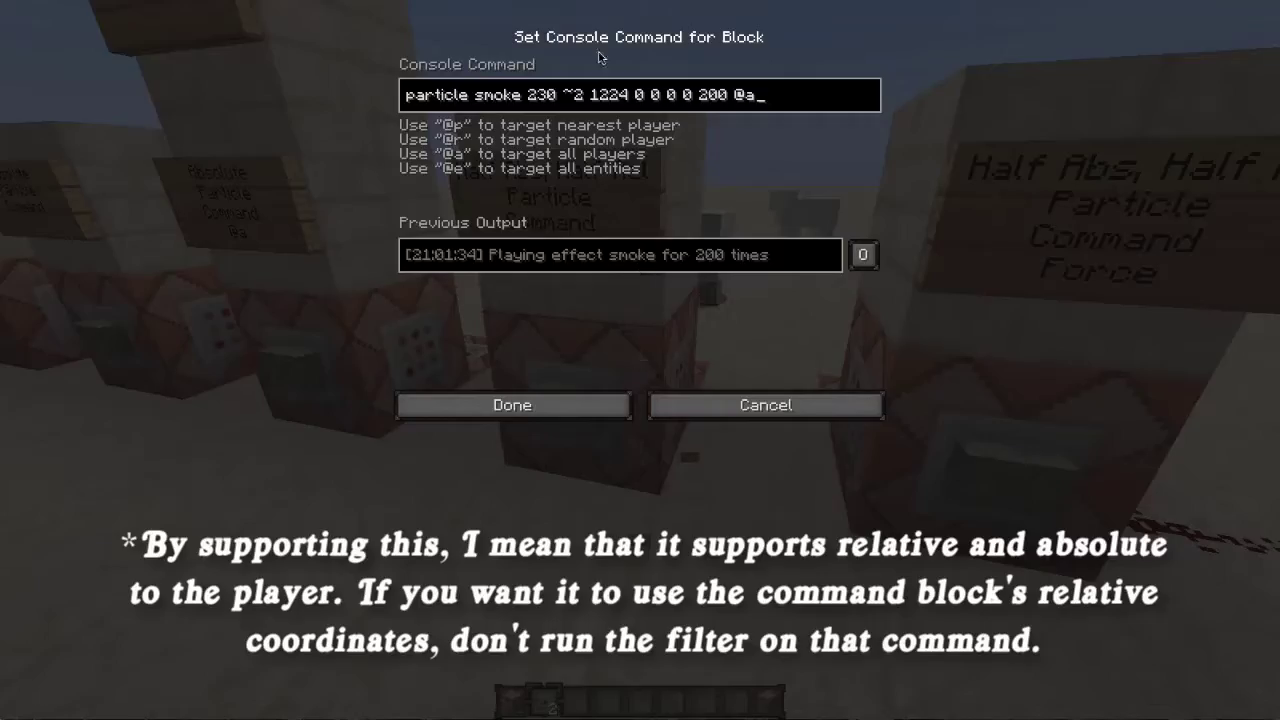
key("Escape")
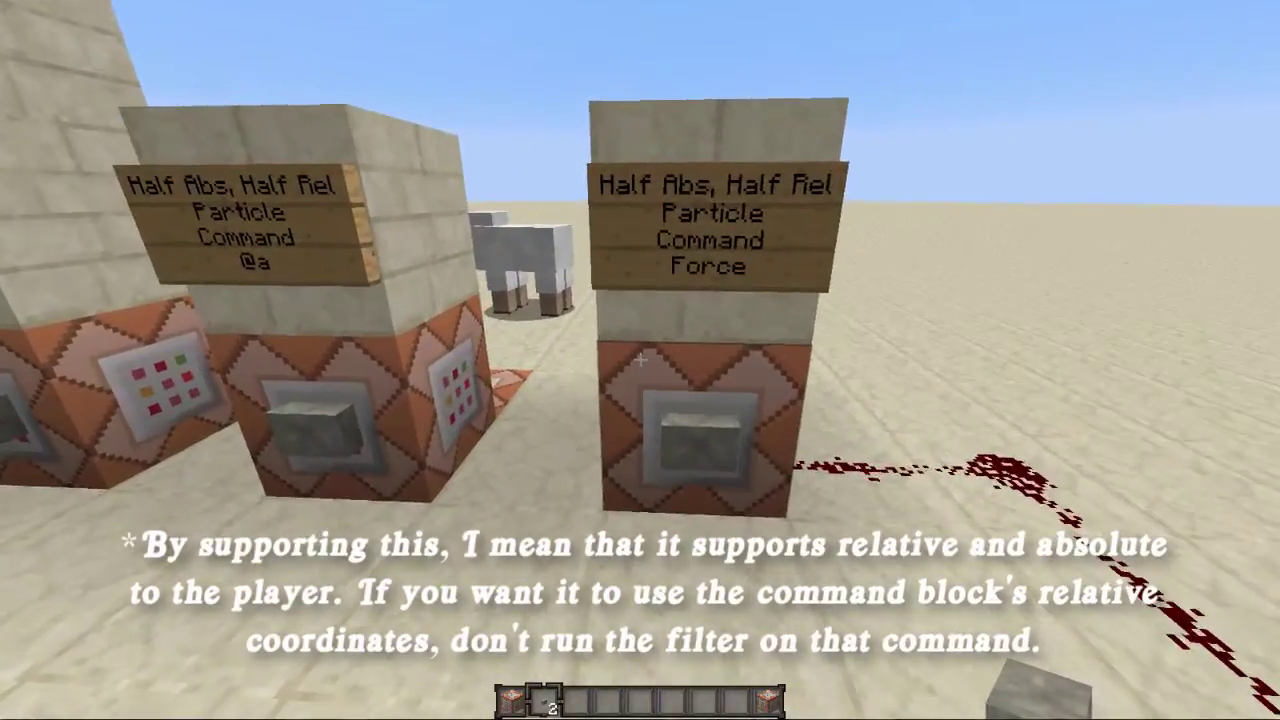
right_click(640, 360)
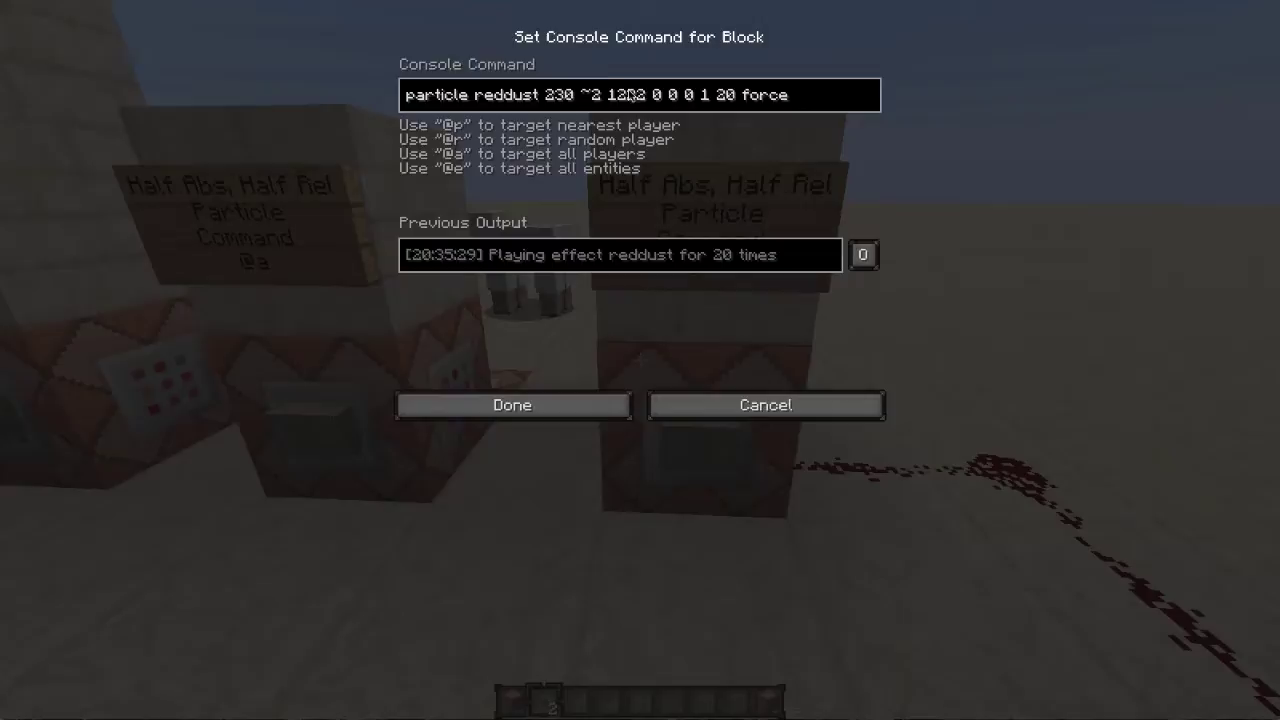
key("Return")
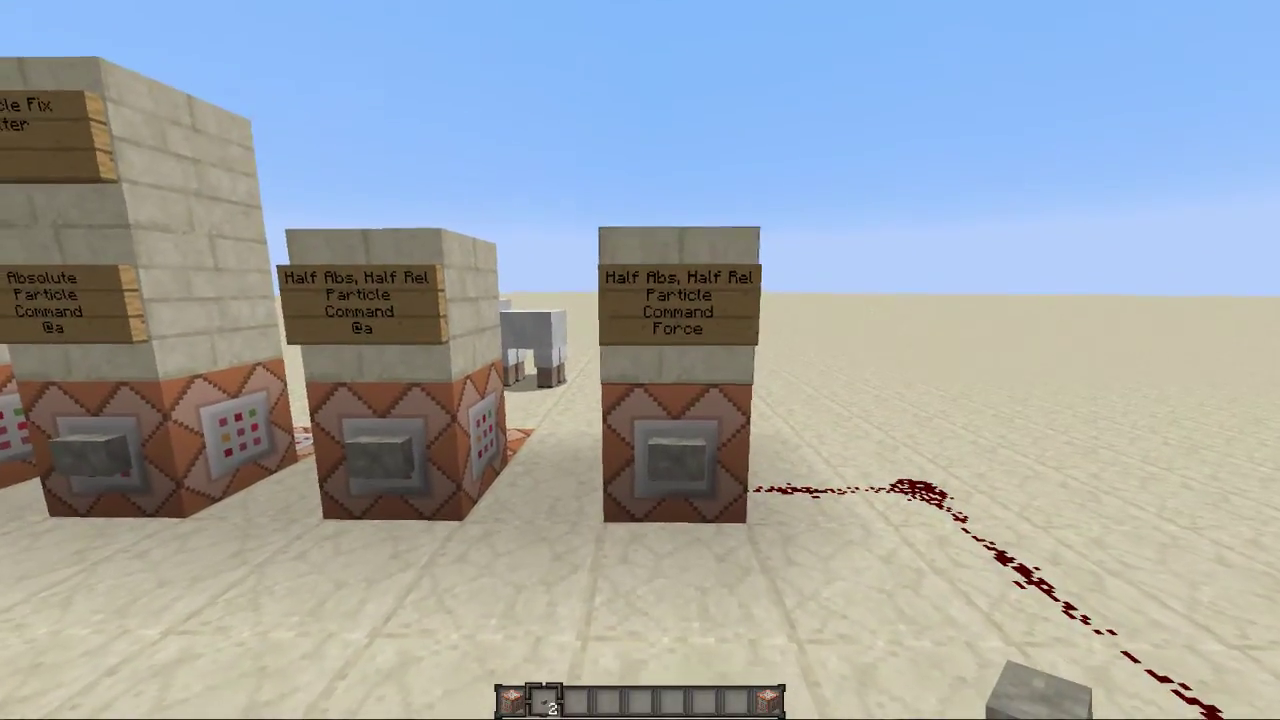
Trigger the Force block's reddust particles from the distant button at the end of the redstone line, then return to read its command.
key("w")
key("s")
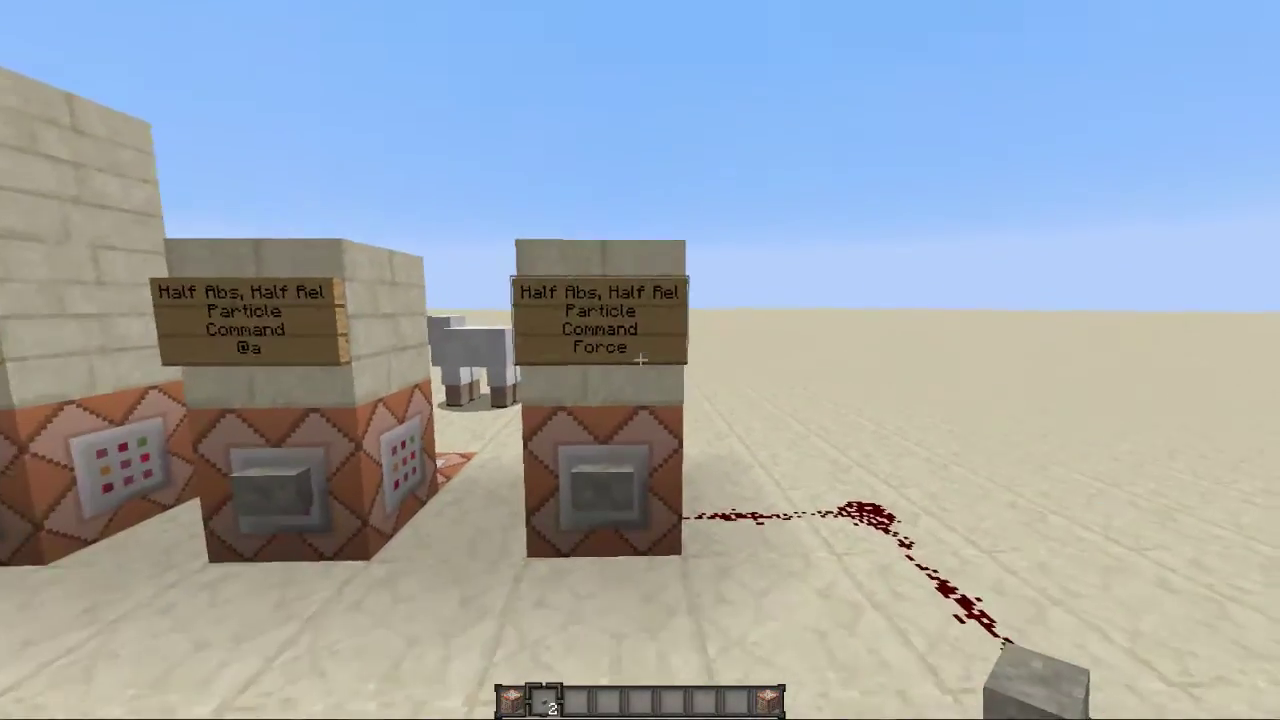
right_click(640, 360)
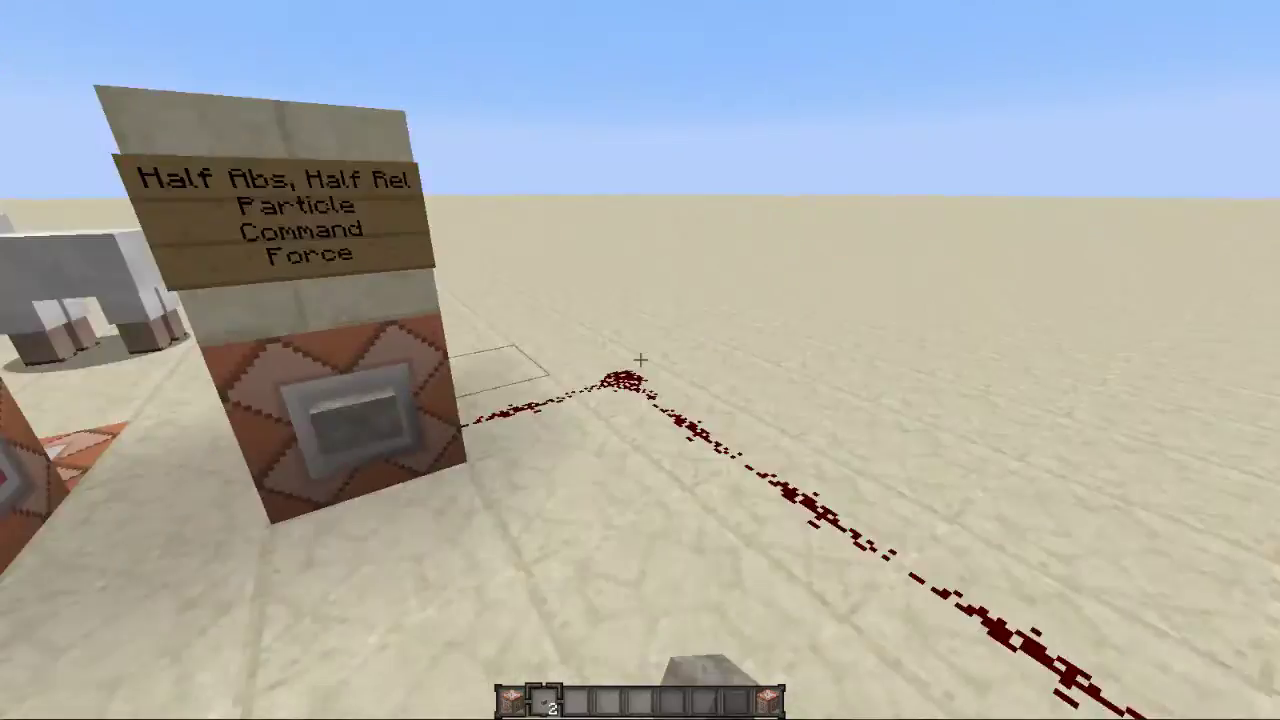
key("w")
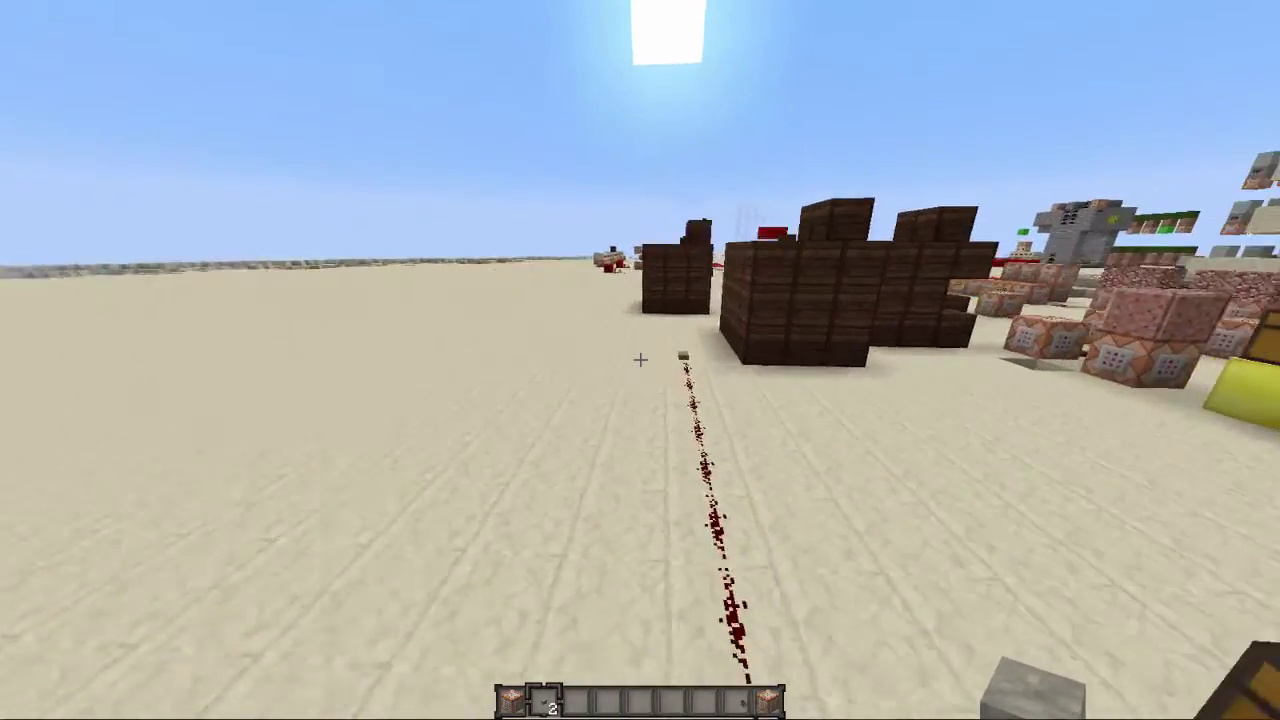
key("w")
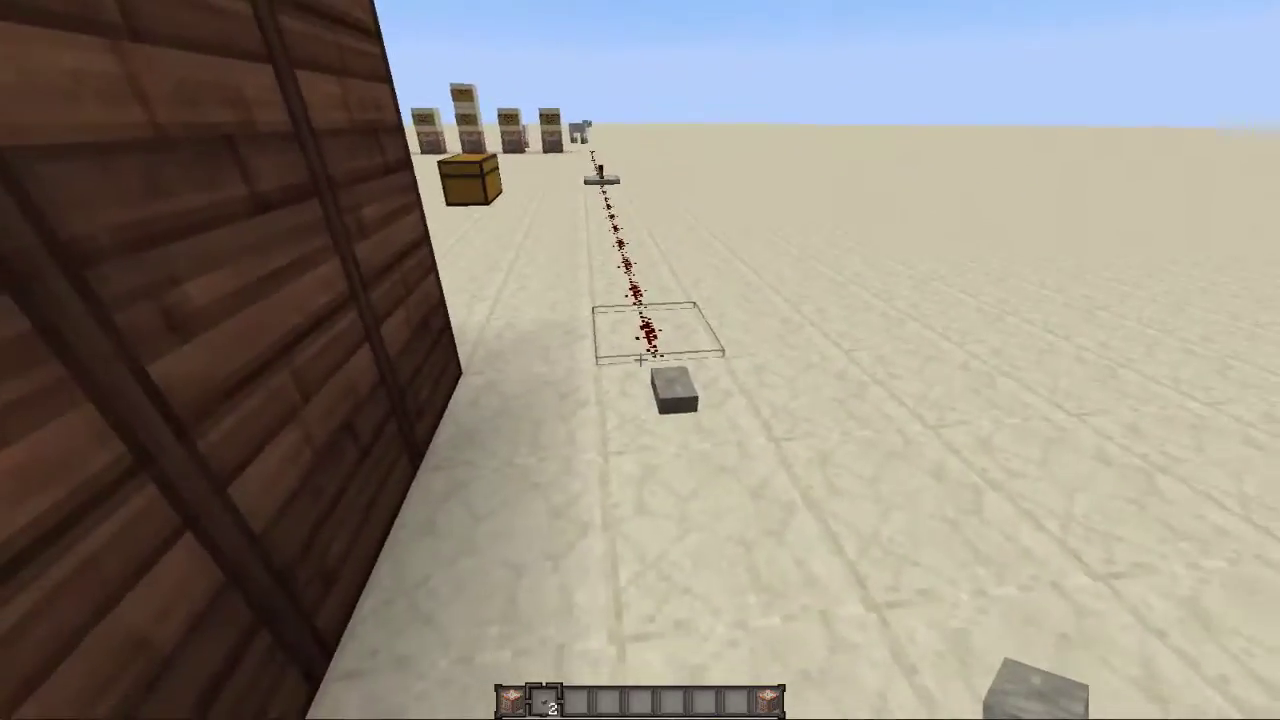
key("s")
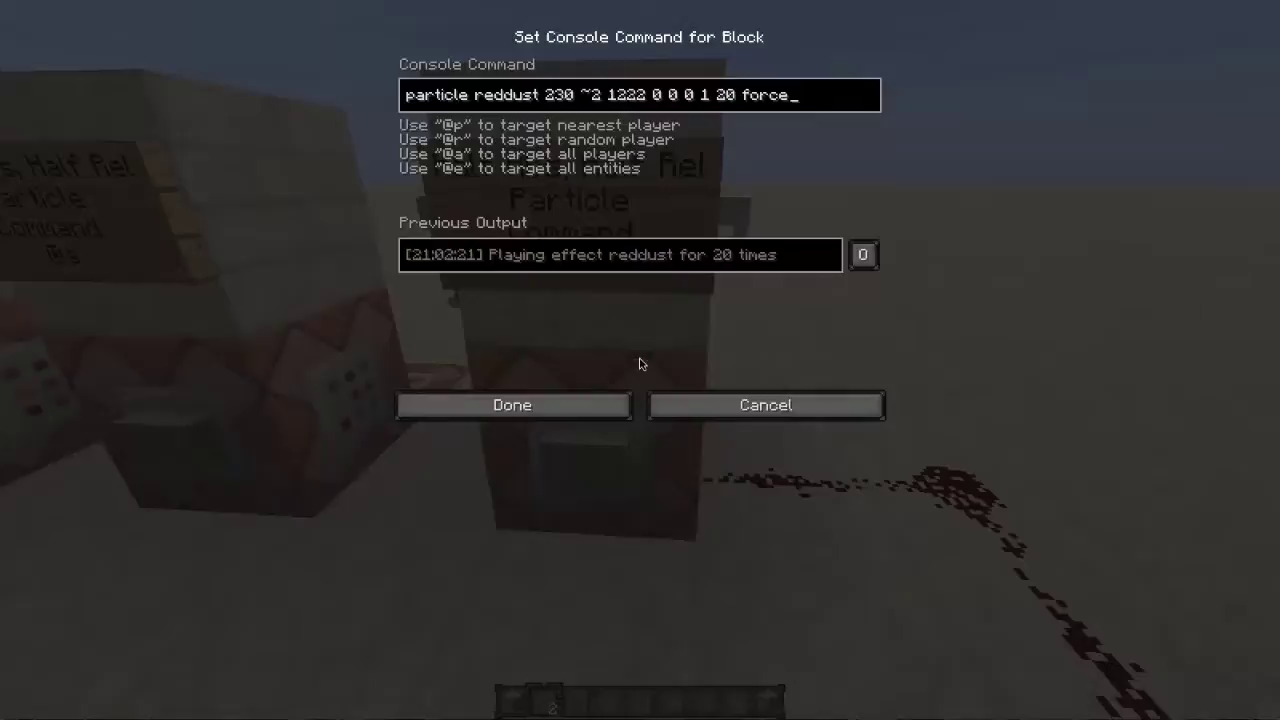
Remove the force option from the Force block's reddust command and trigger it from the distant redstone button.
key("BackSpace")
key("BackSpace")
key("BackSpace")
key("BackSpace")
key("BackSpace")
key("BackSpace")
key("Return")
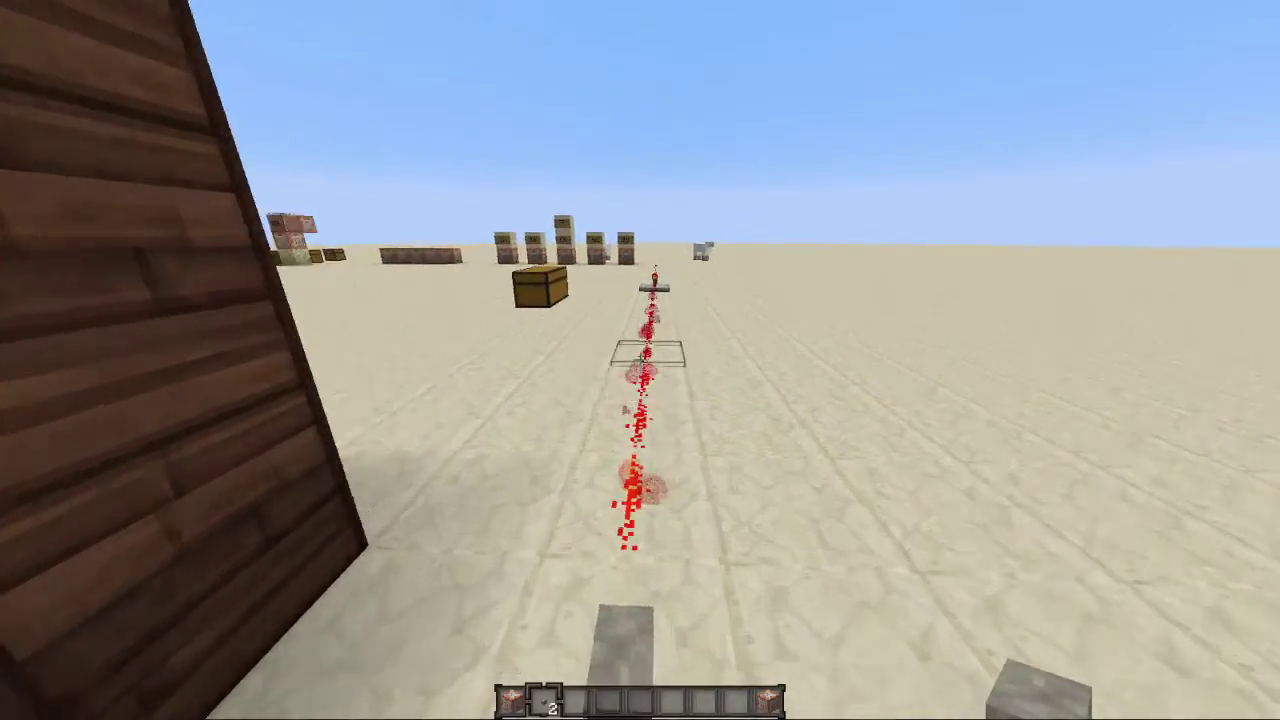
key("w")
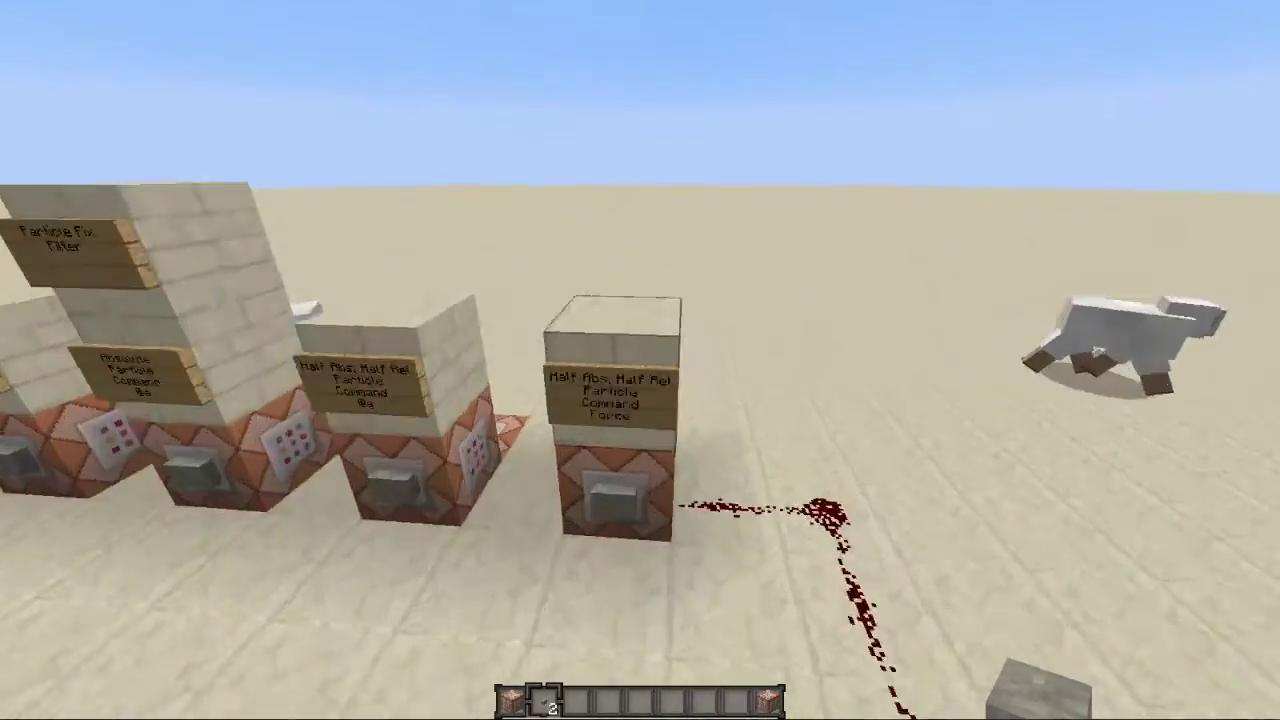
right_click(640, 360)
key("BackSpace")
key("BackSpace")
key("BackSpace")
key("BackSpace")
key("BackSpace")
key("BackSpace")
type("f")
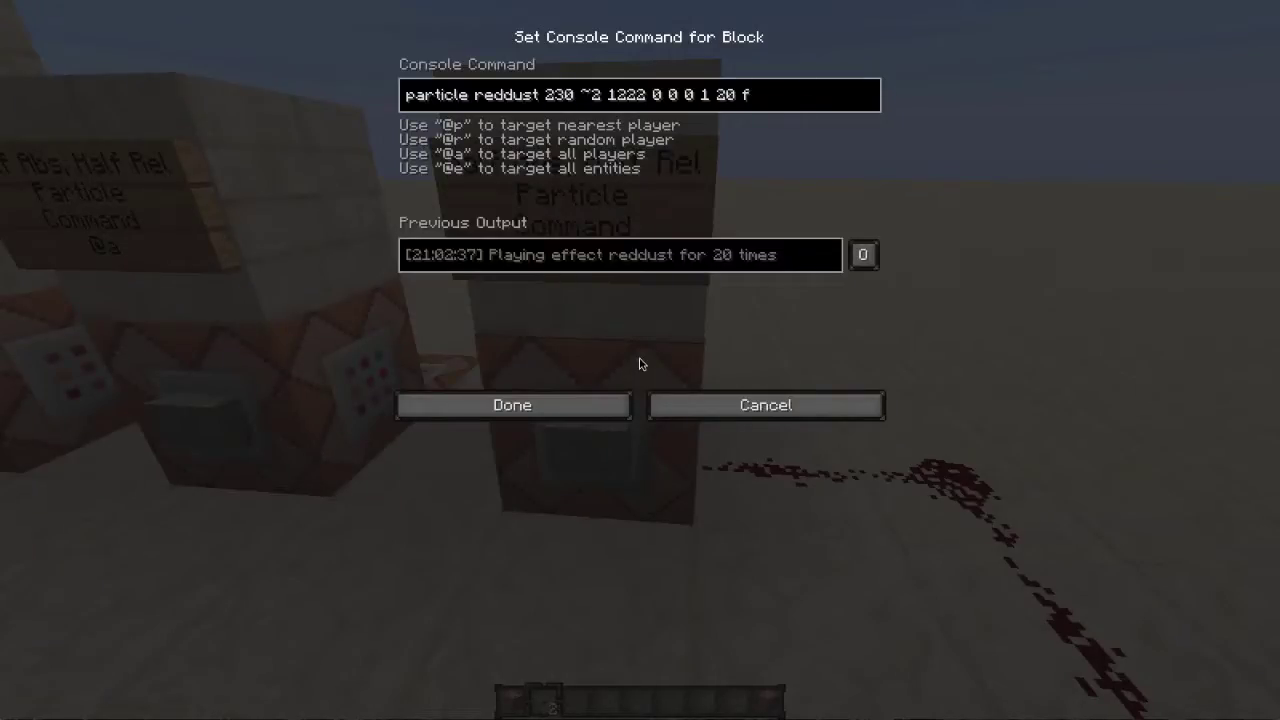
type("orce")
key("Return")
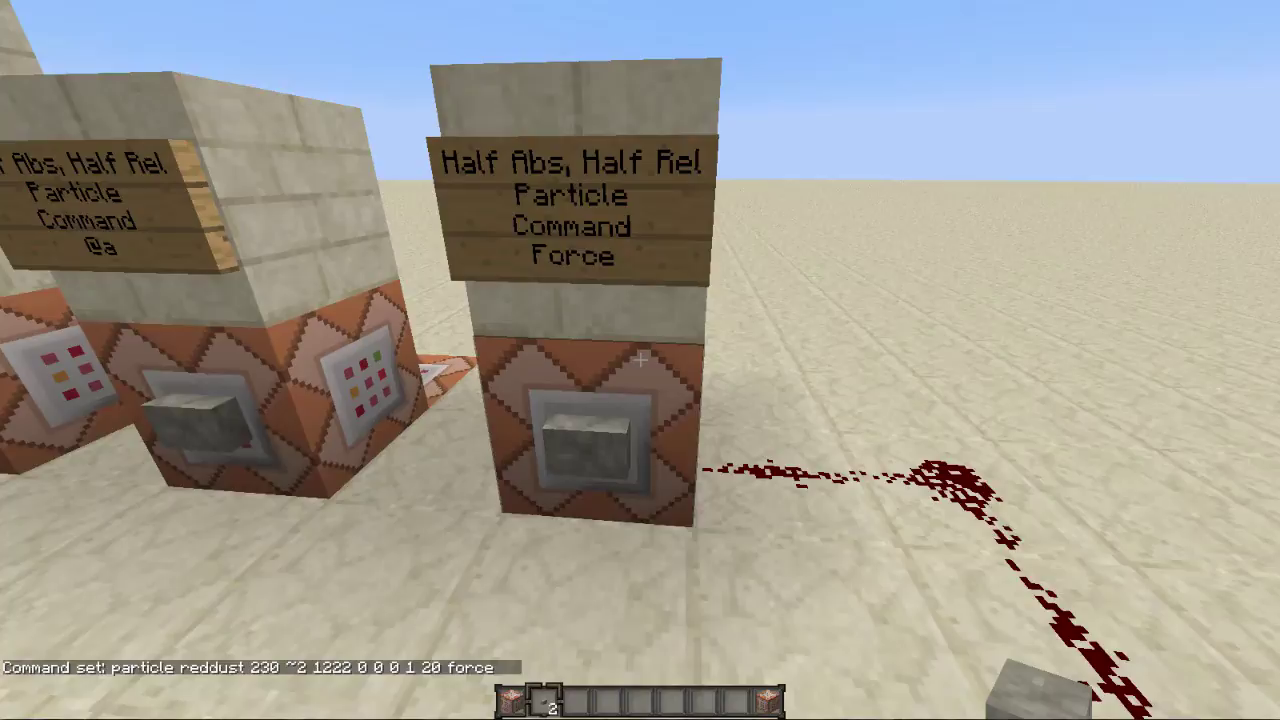
Trigger the Force block's reddust particles from its own button, then go to the Particle Fix Filter pillar.
key("d")
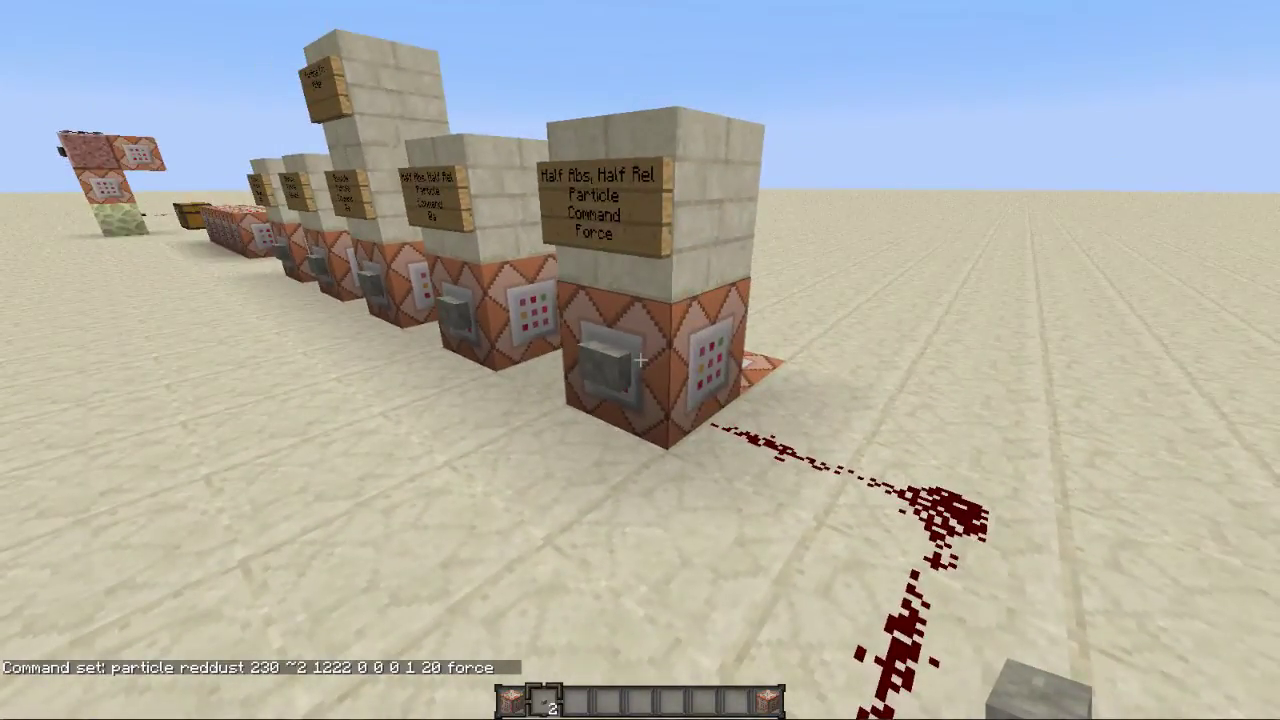
key("w")
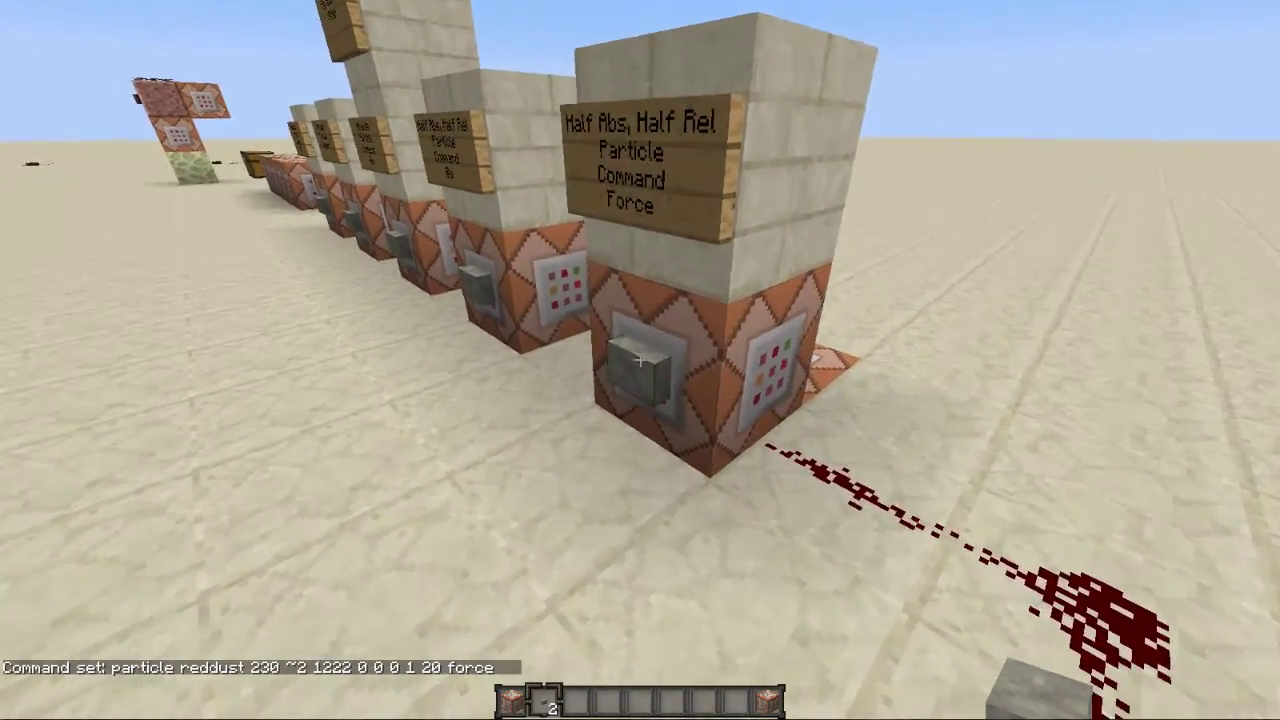
right_click(640, 360)
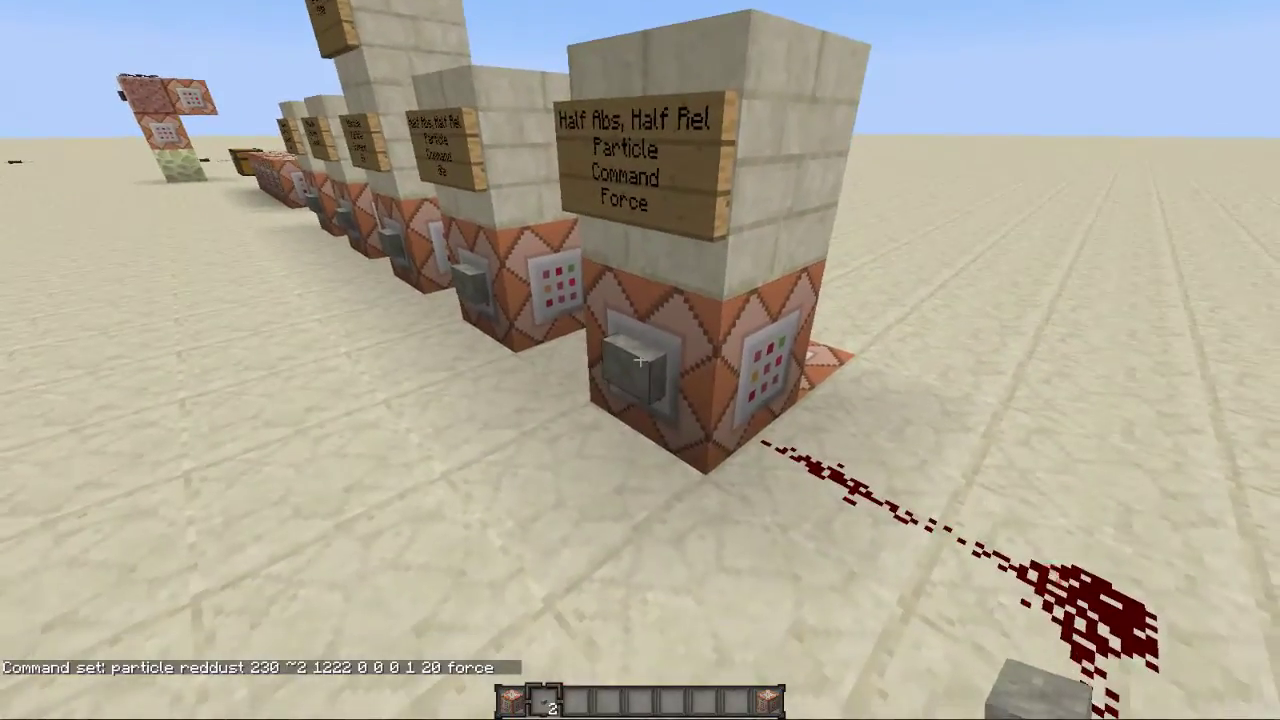
right_click(640, 360)
key("w")
key("a")
key("w")
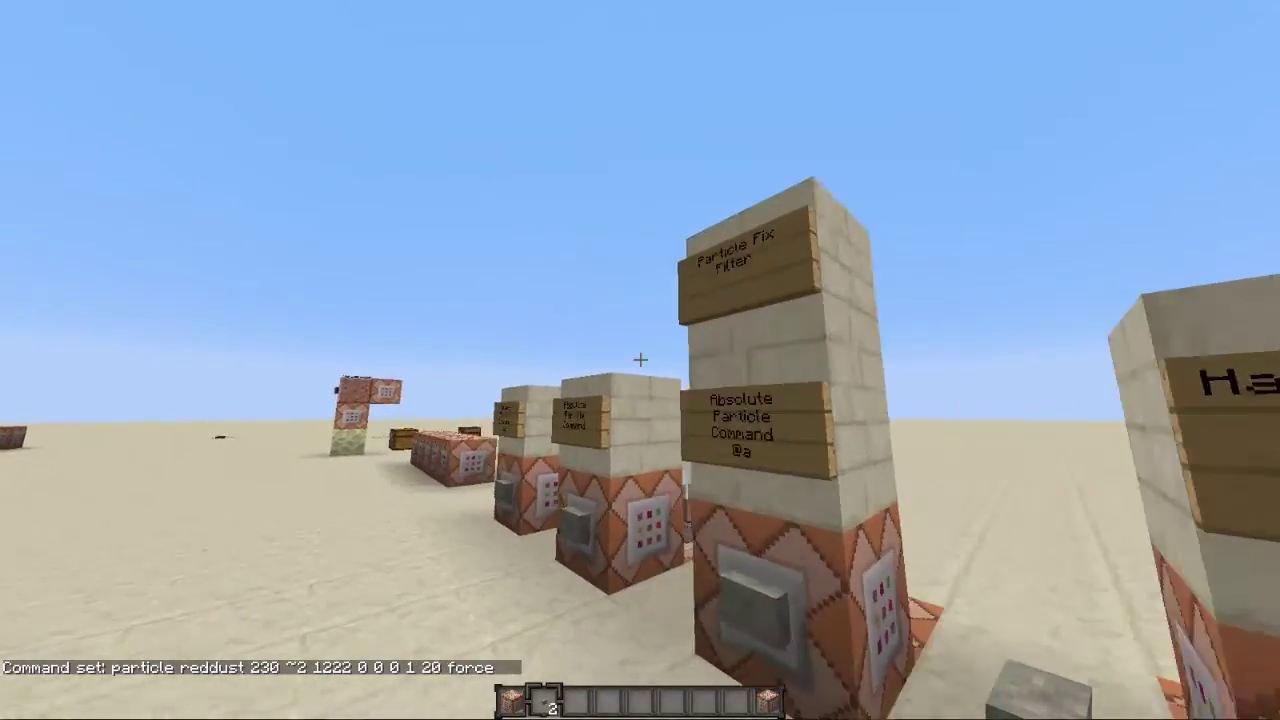
key("a")
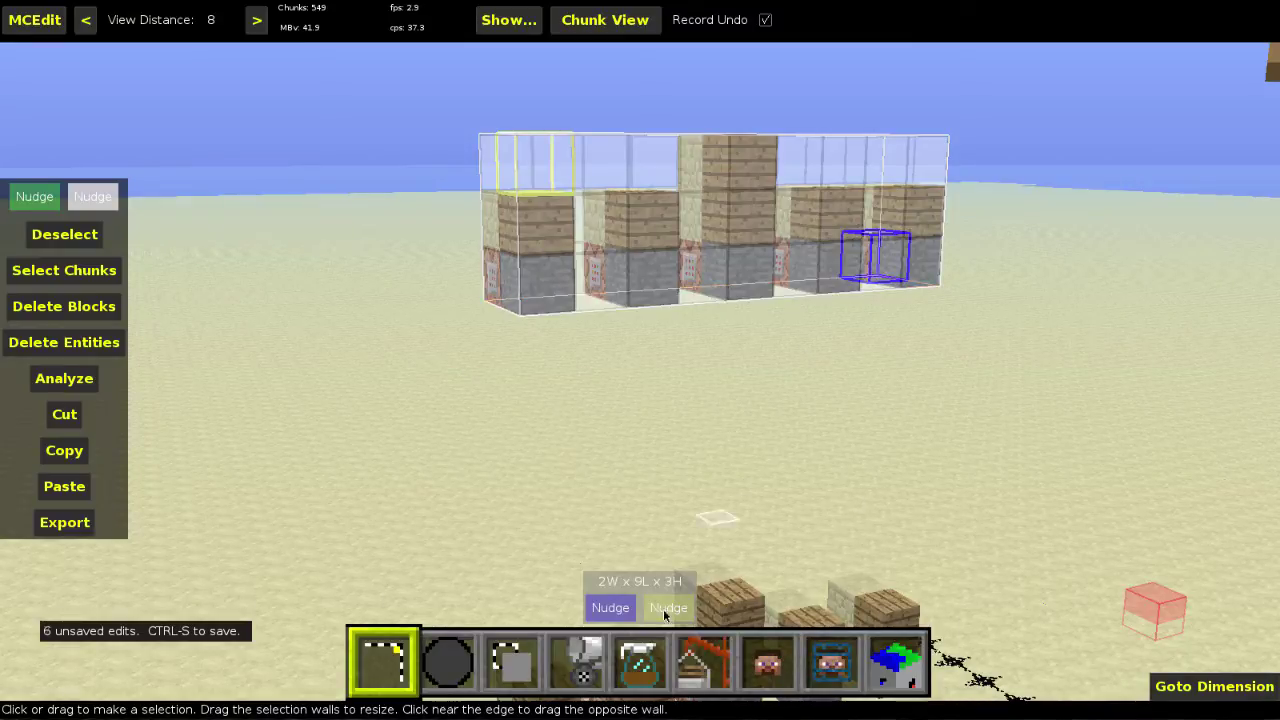
Run the Particle Command Fix filter on the selected raised row with Force Particles off, then inspect the first command block's data.
left_click(648, 665)
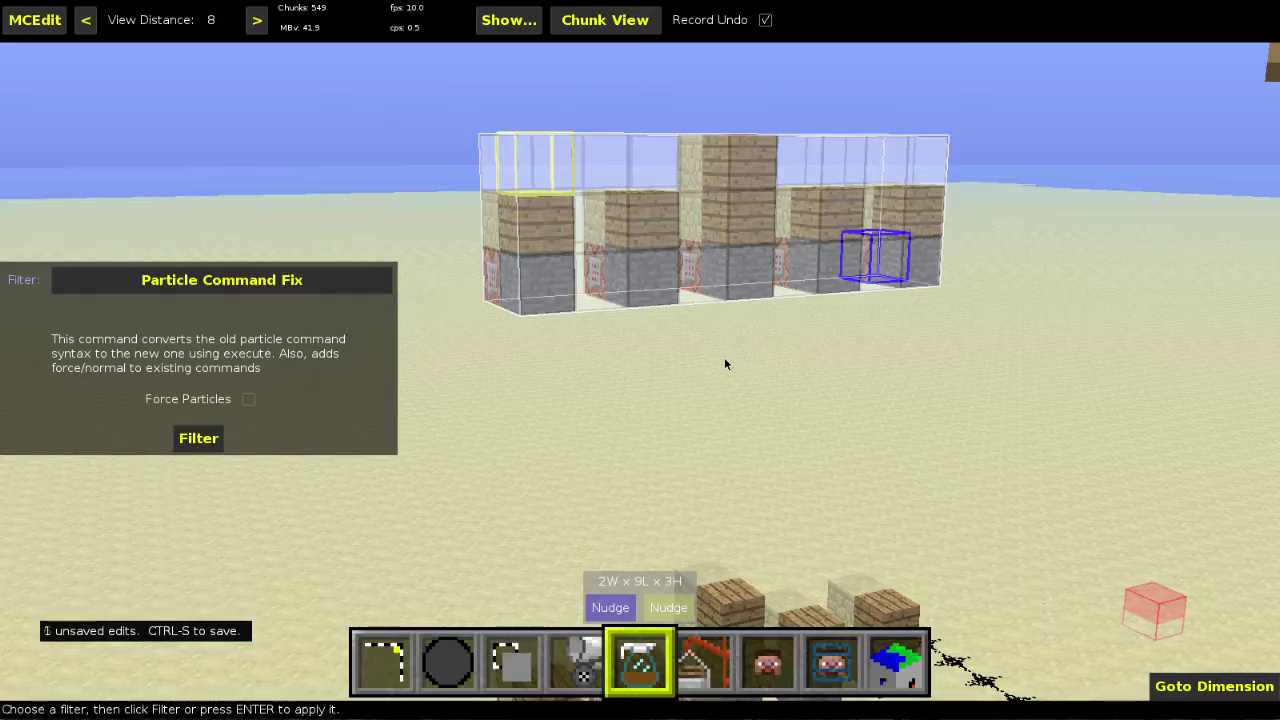
key("1")
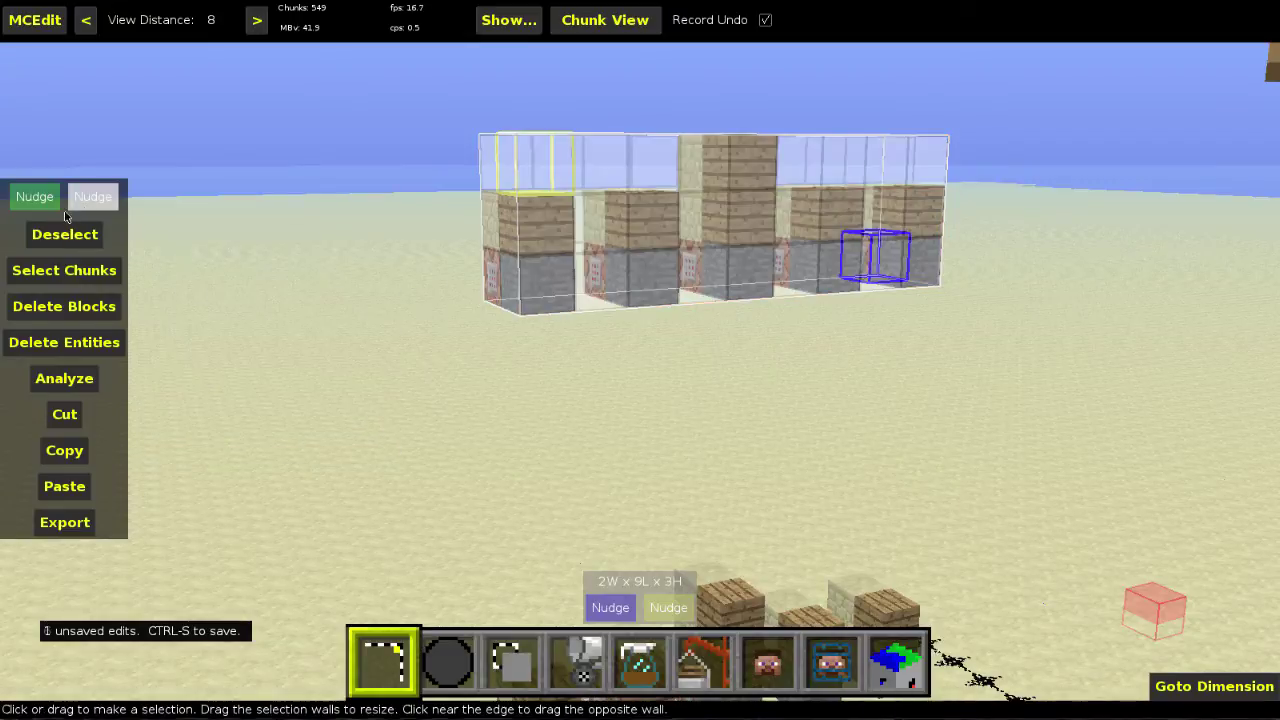
mouse_move(490, 284)
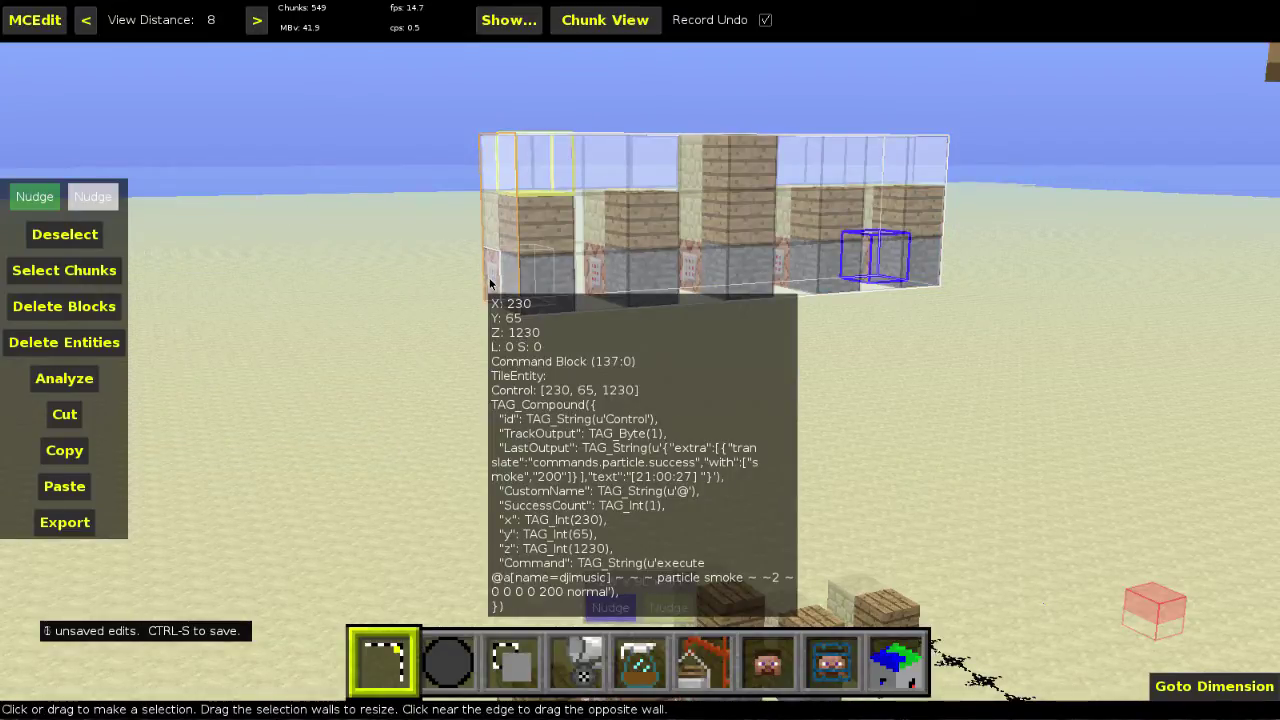
Select the ground-level row of command blocks, run Particle Command Fix with Force Particles enabled, and inspect the first block's command.
key("shift")
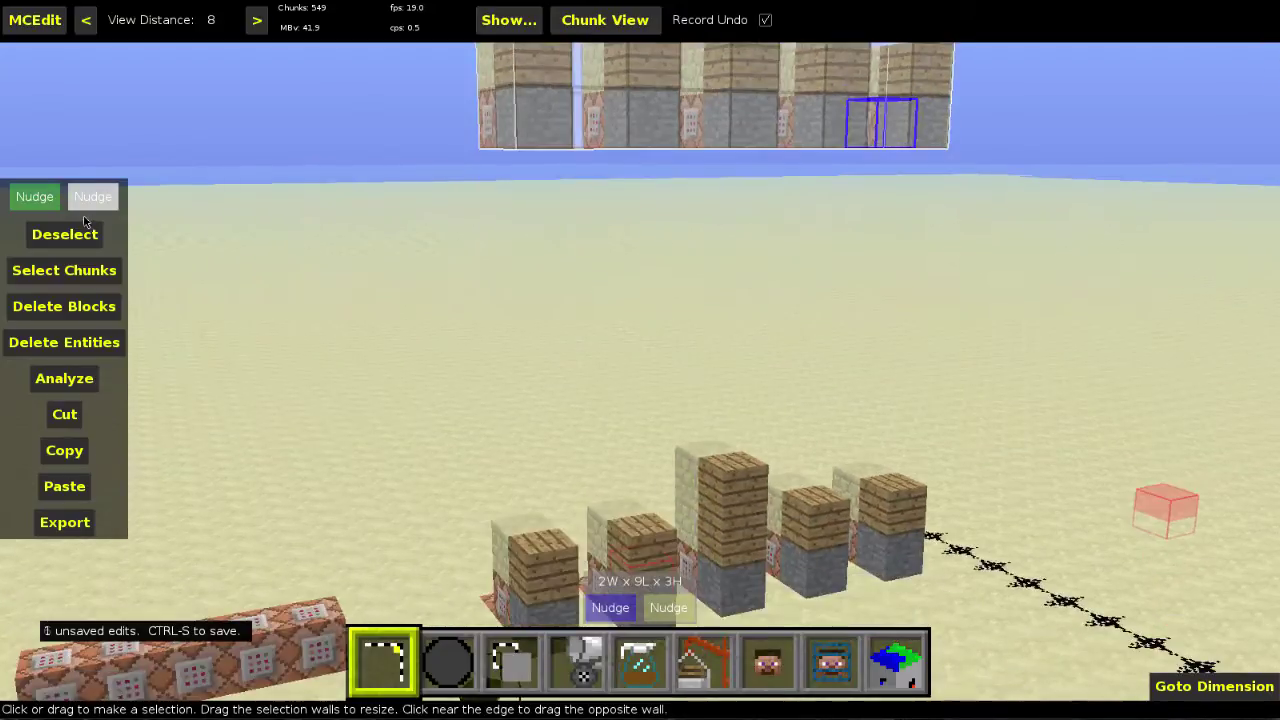
key("ctrl+z")
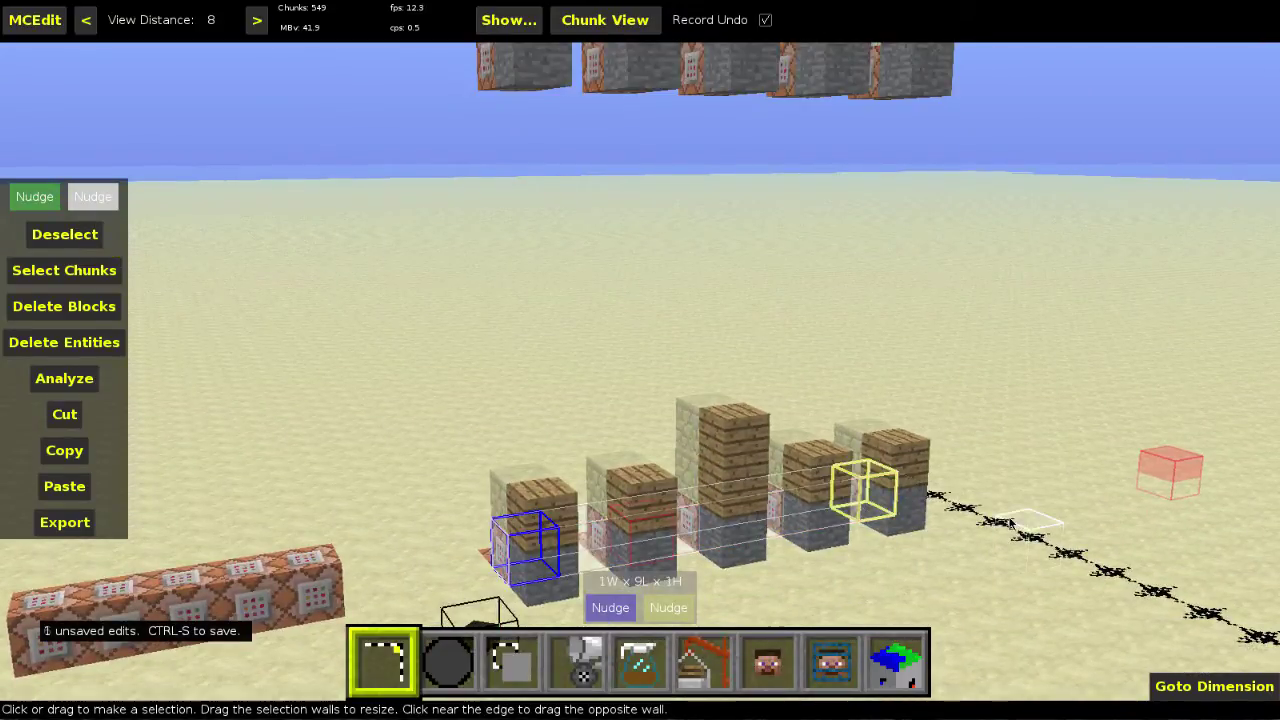
left_click(663, 688)
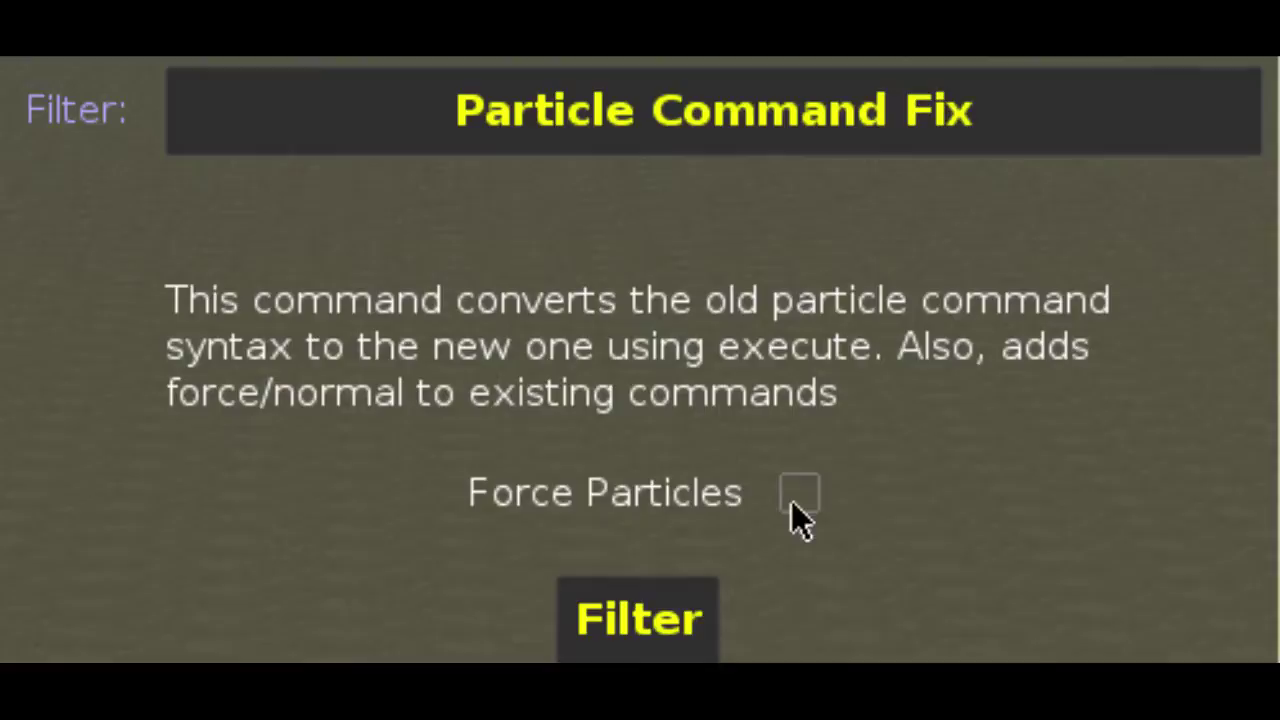
left_click(622, 622)
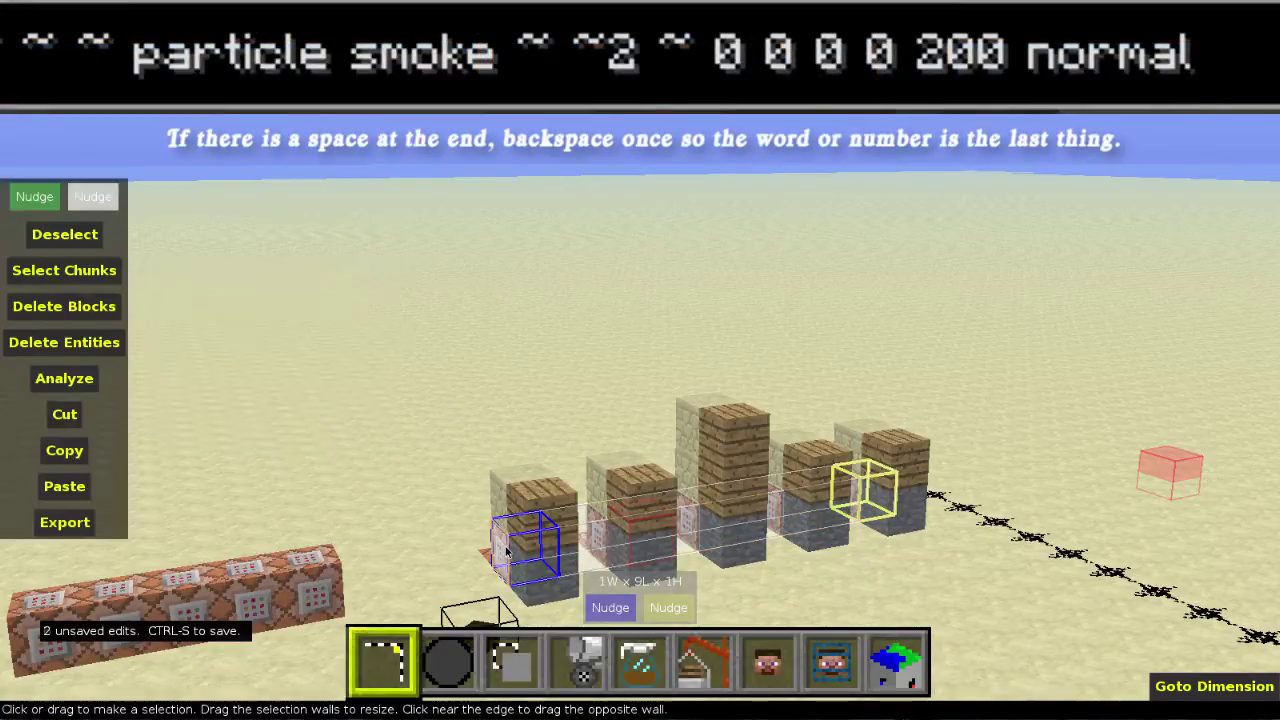
key("1")
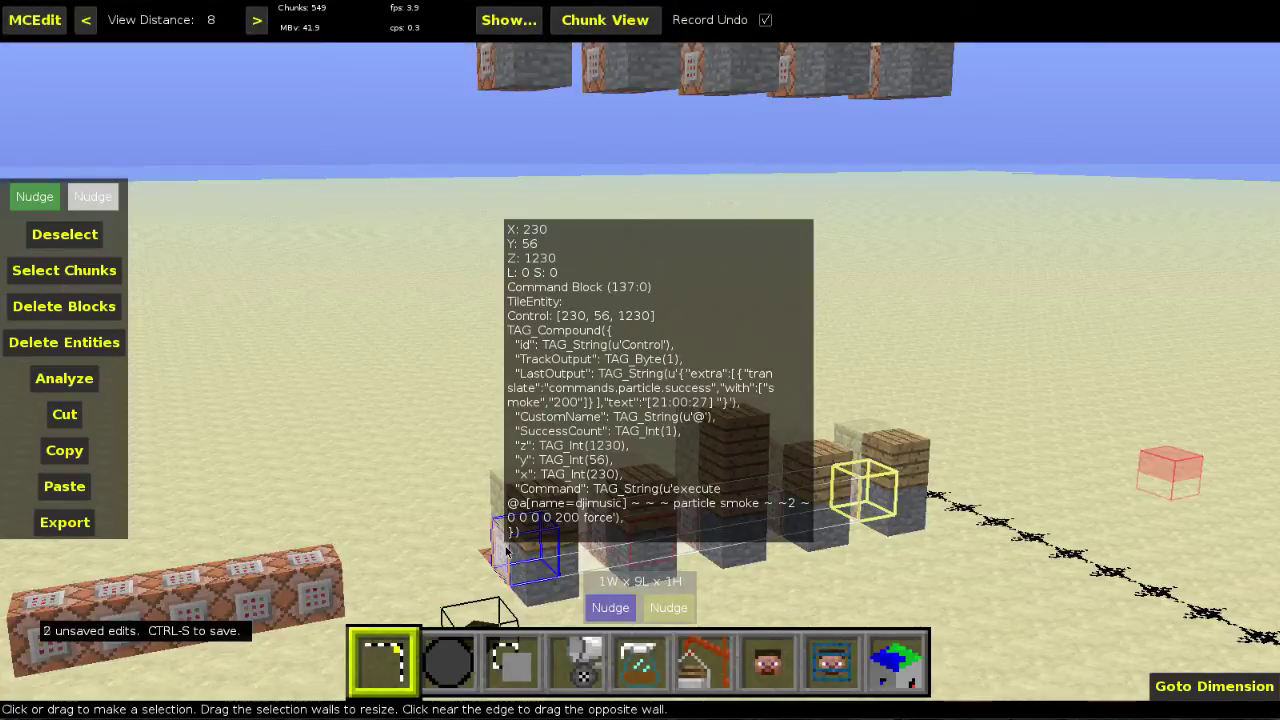
Run the Fix Commands filter on the ground-level row with Remove Spaces at End enabled and Output Locations of Changes off.
key("5")
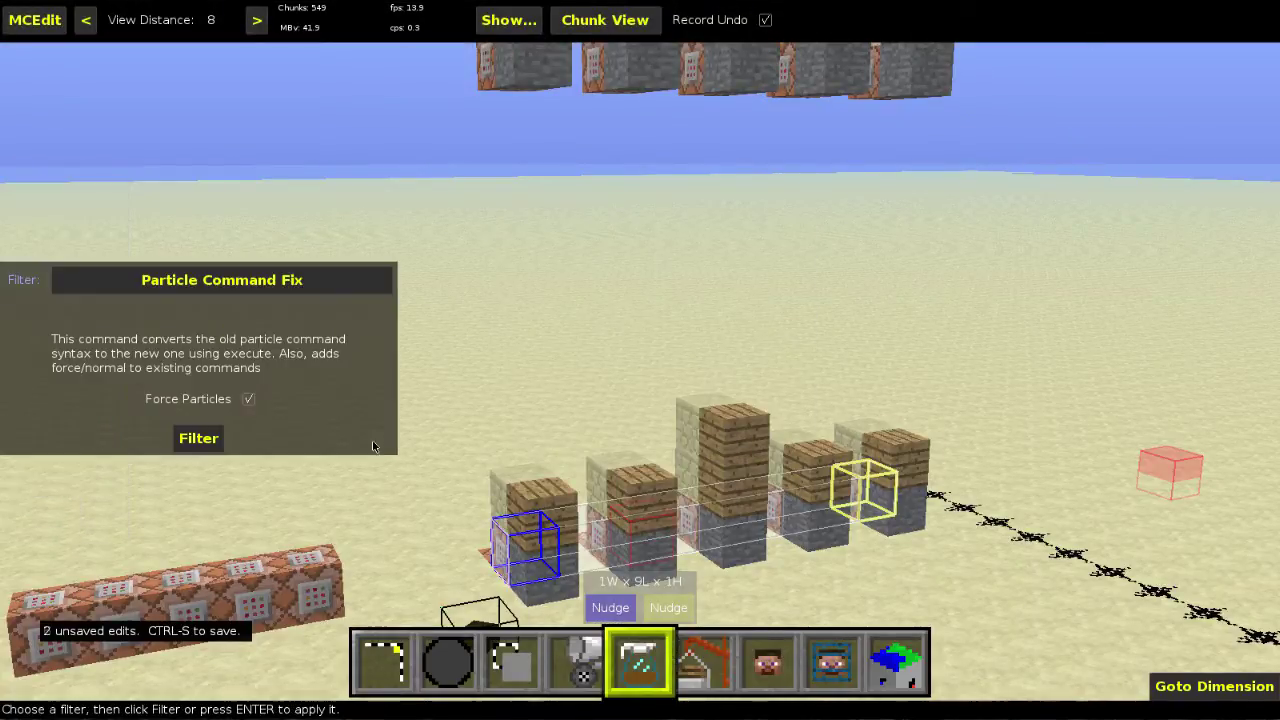
left_click(223, 288)
scroll(150, 640, "down", 5)
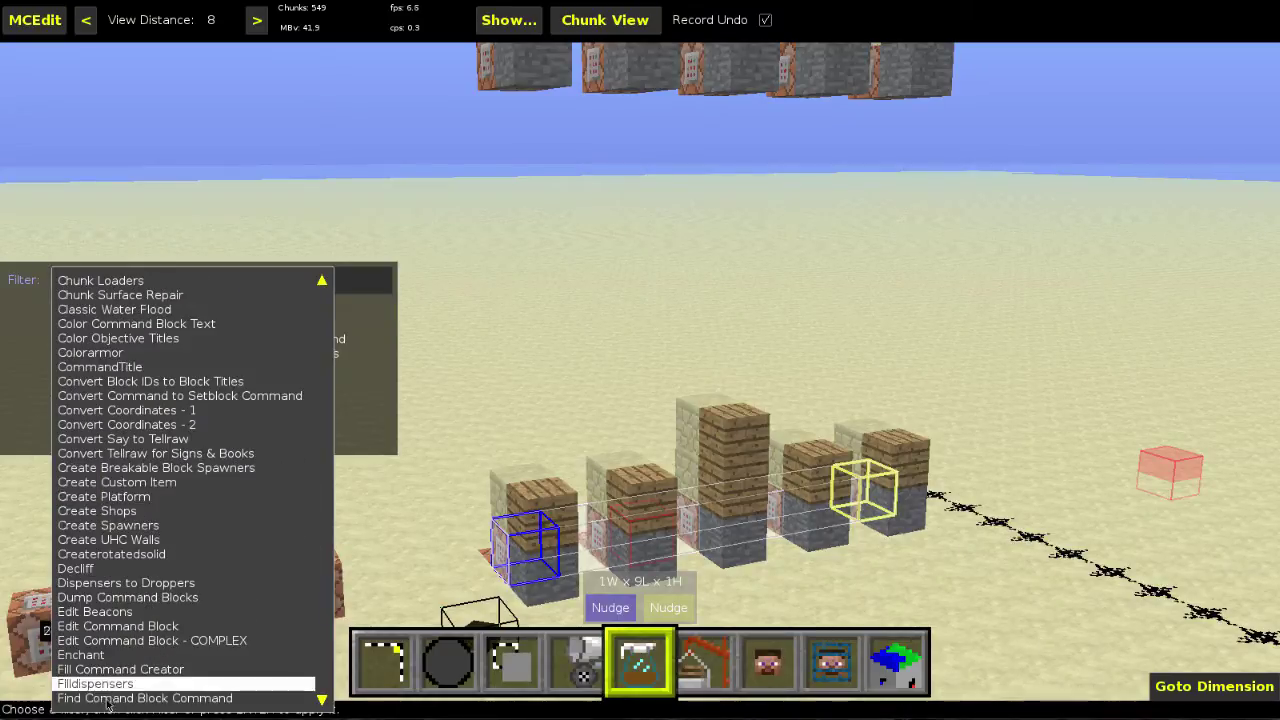
scroll(105, 690, "down", 2)
left_click(104, 660)
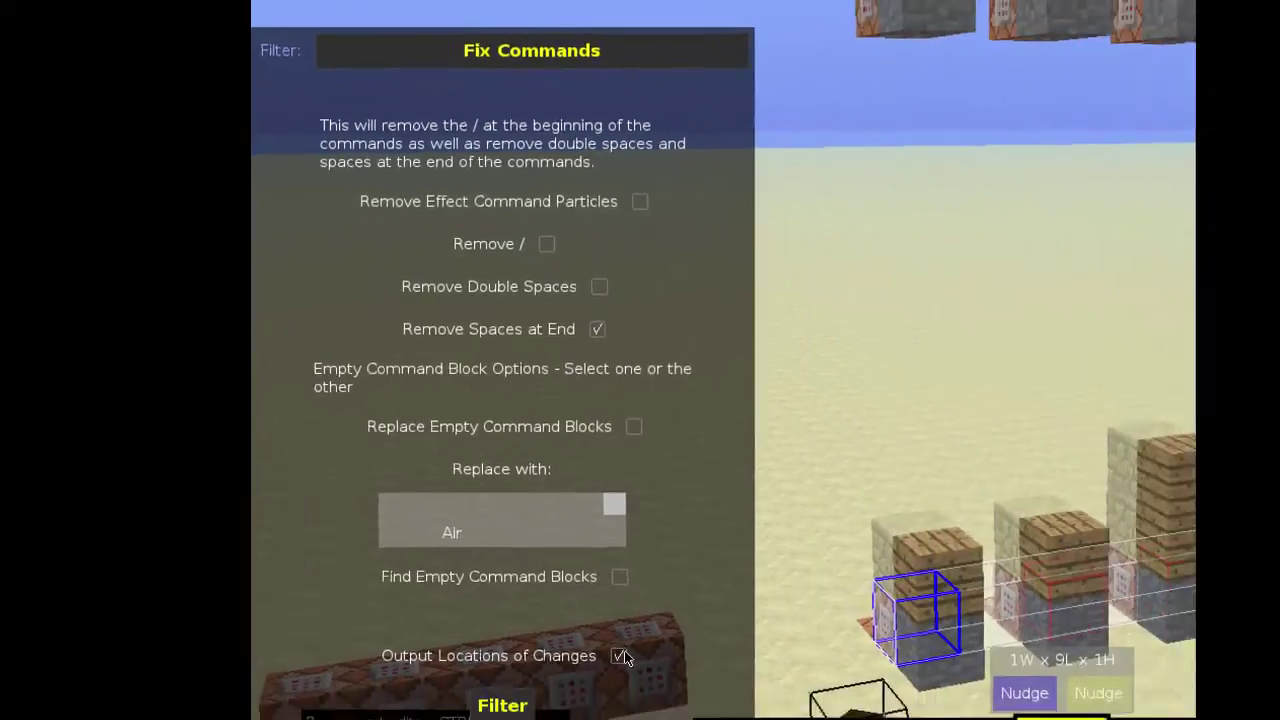
left_click(776, 695)
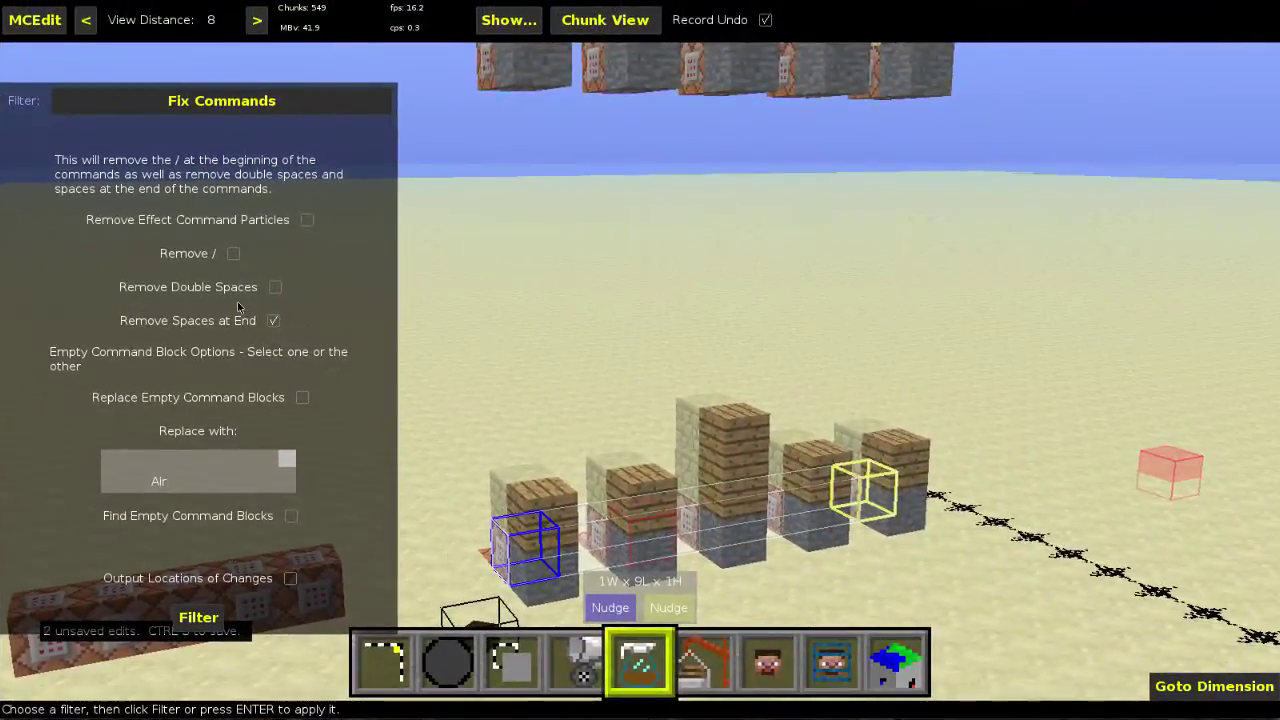
left_click(198, 617)
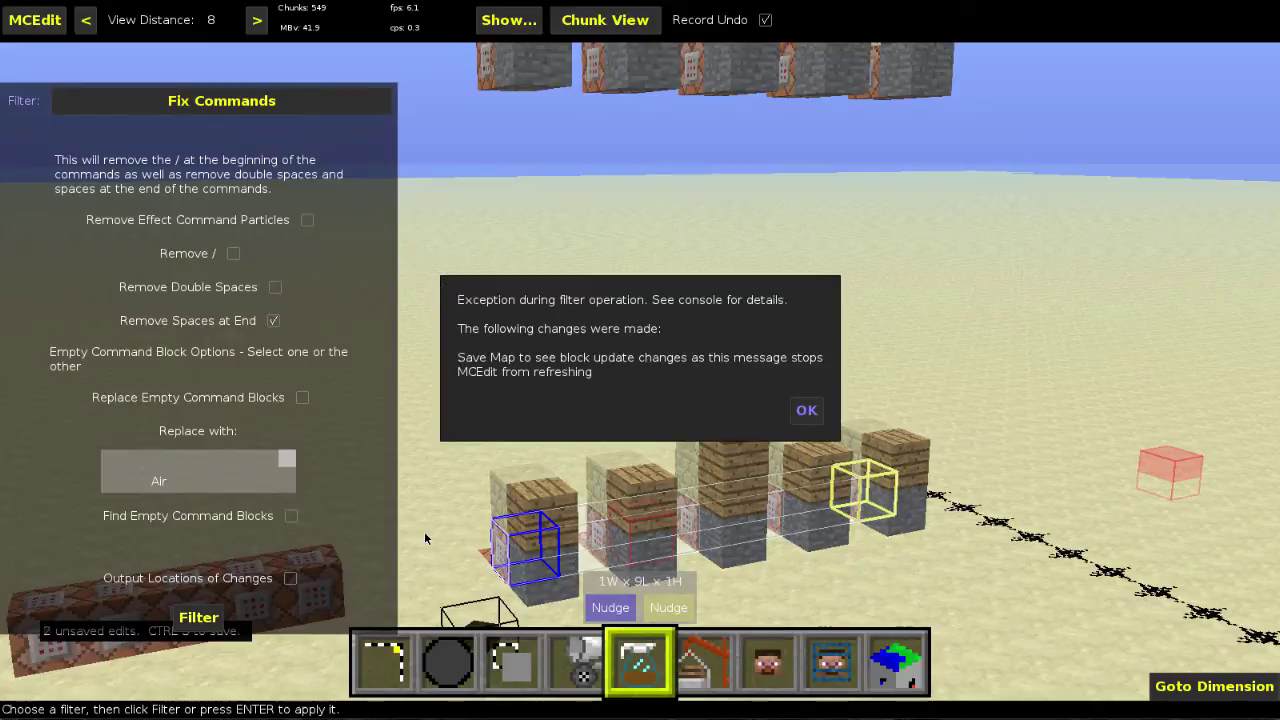
left_click(806, 411)
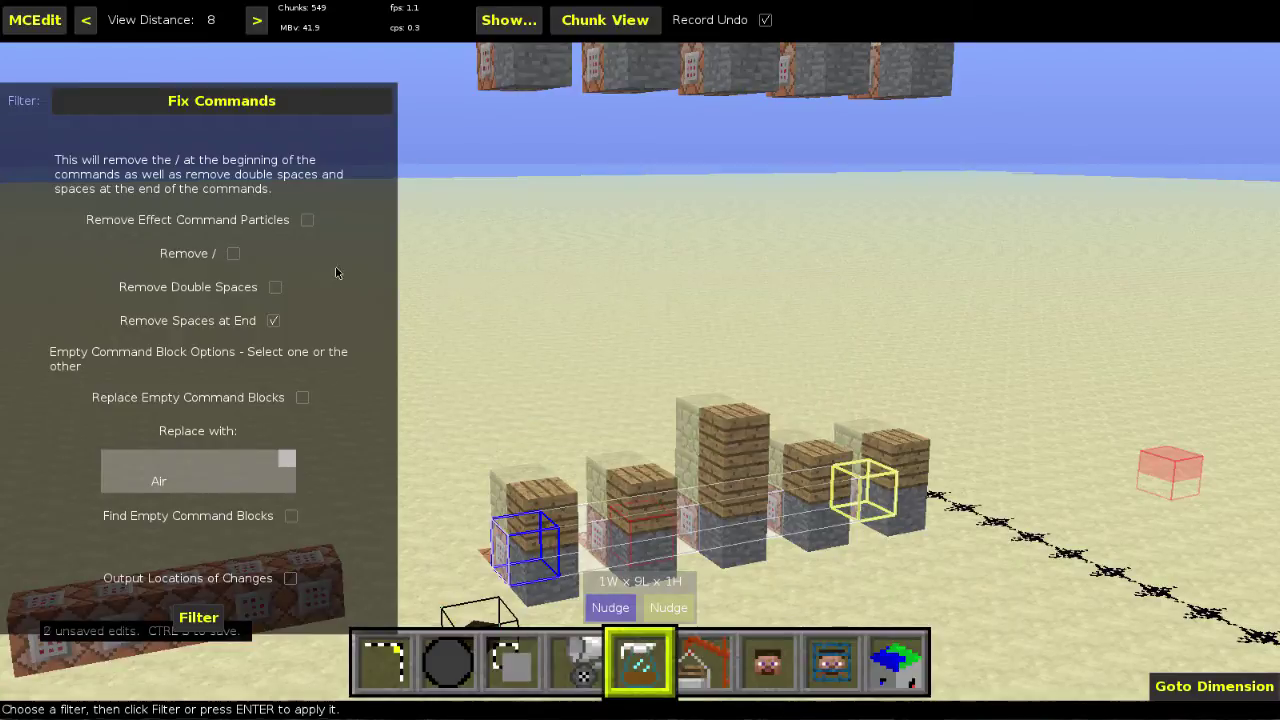
key("1")
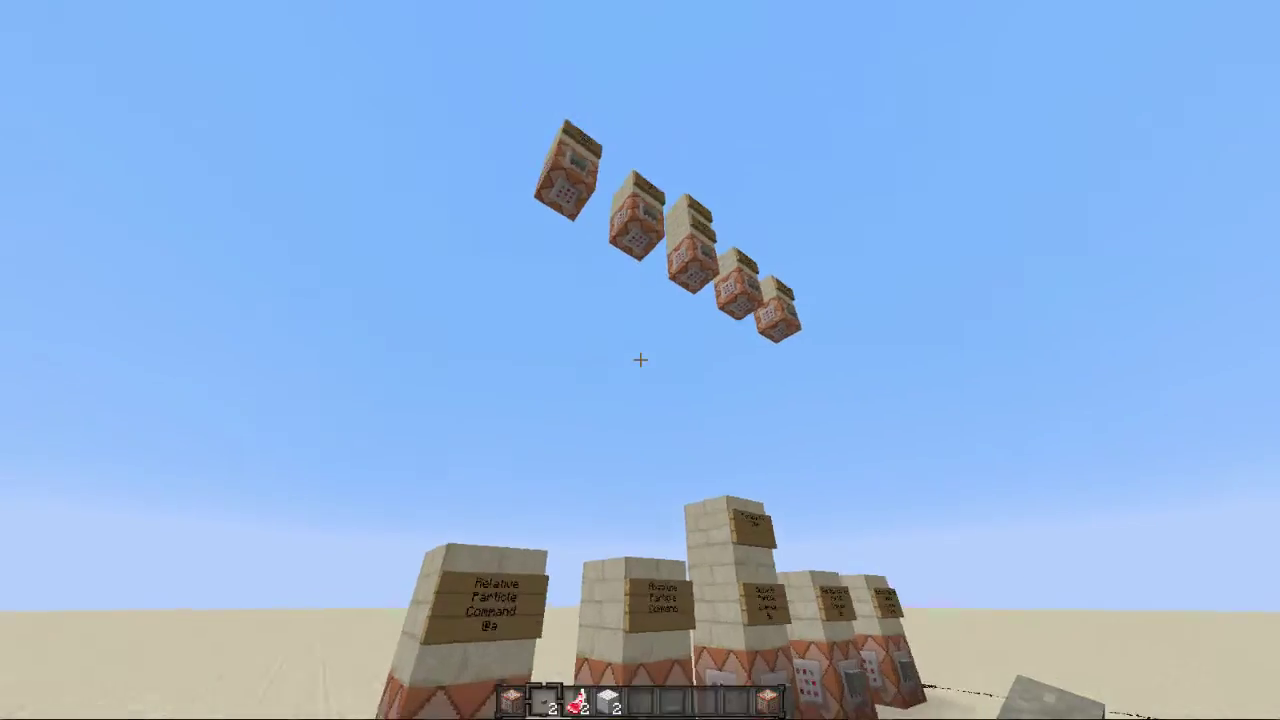
Switch to Minecraft and read the Relative @a block's whole execute command, from its selector through to the normal option.
key("space")
key("space")
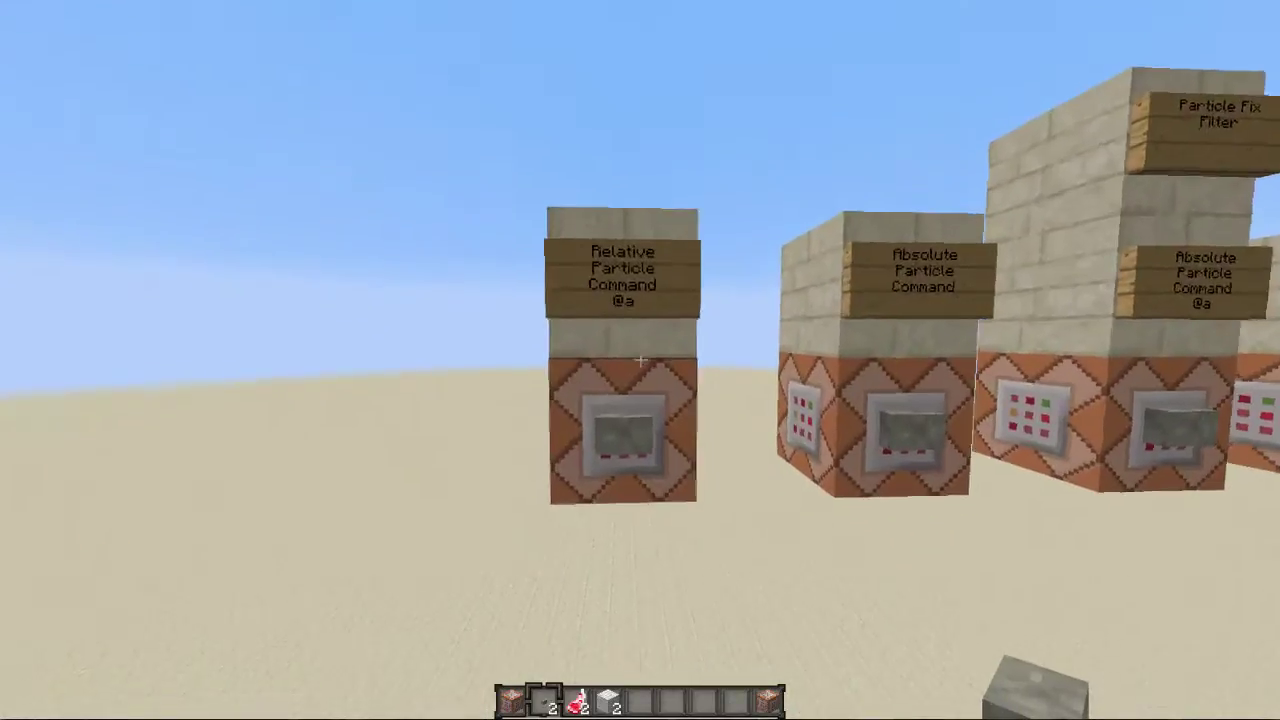
right_click(640, 360)
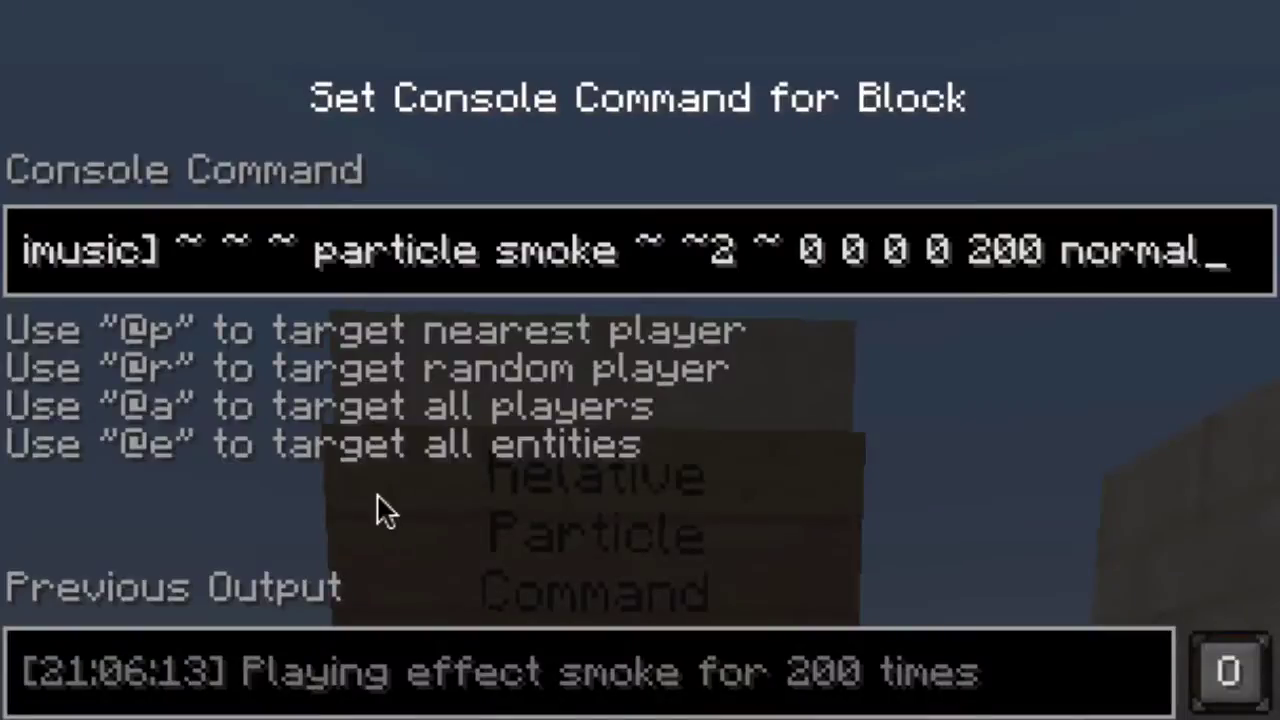
key("ctrl+a")
left_click(249, 272)
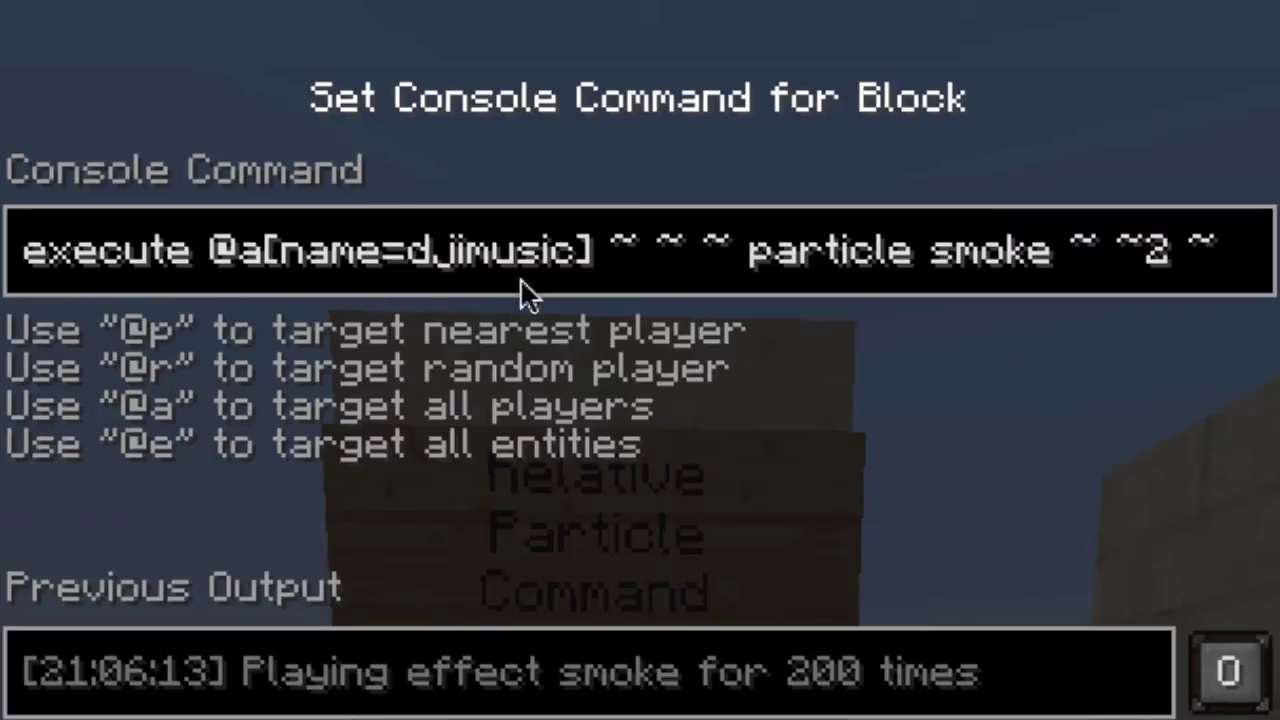
left_click(291, 266)
left_click(430, 268)
left_click(644, 253)
key("Right")
key("Right")
key("Right")
key("Right")
key("Right")
key("Right")
key("Right")
key("Right")
key("Right")
key("Right")
key("Right")
key("Right")
key("Right")
key("Right")
key("Right")
key("Right")
key("Right")
key("Right")
key("Right")
key("Right")
type("0 0")
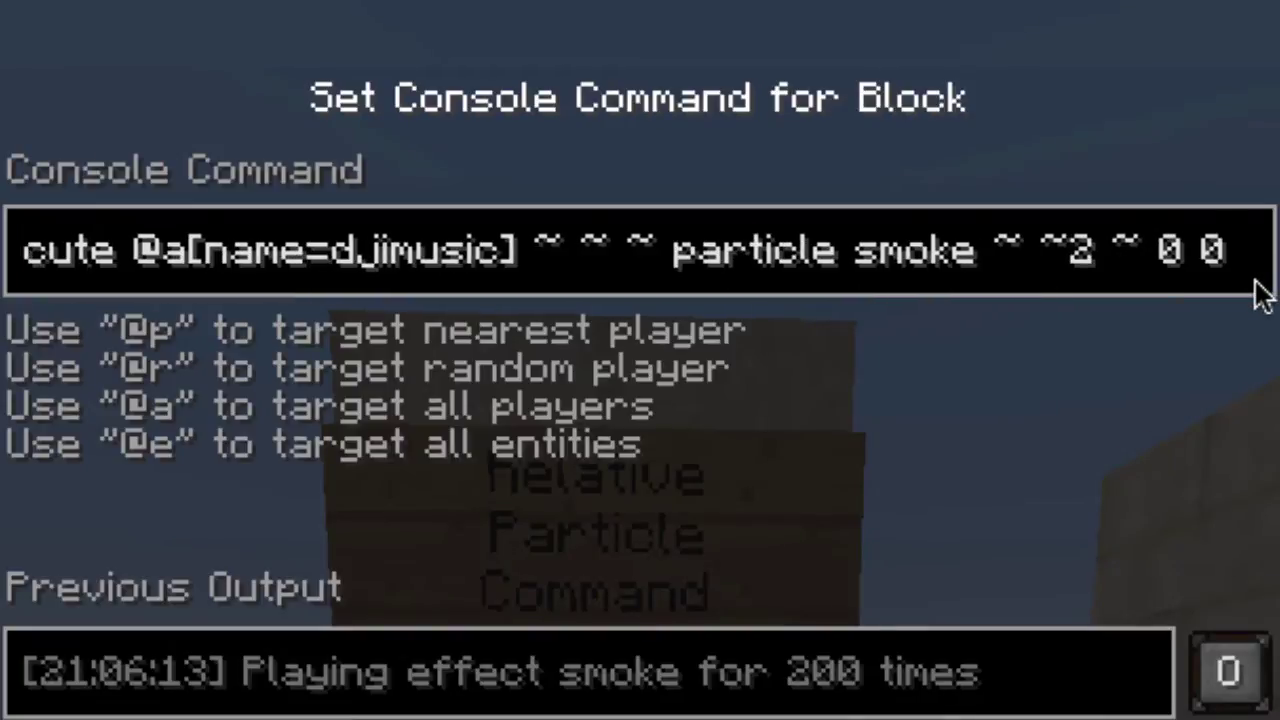
type(" 0 0 200 normal")
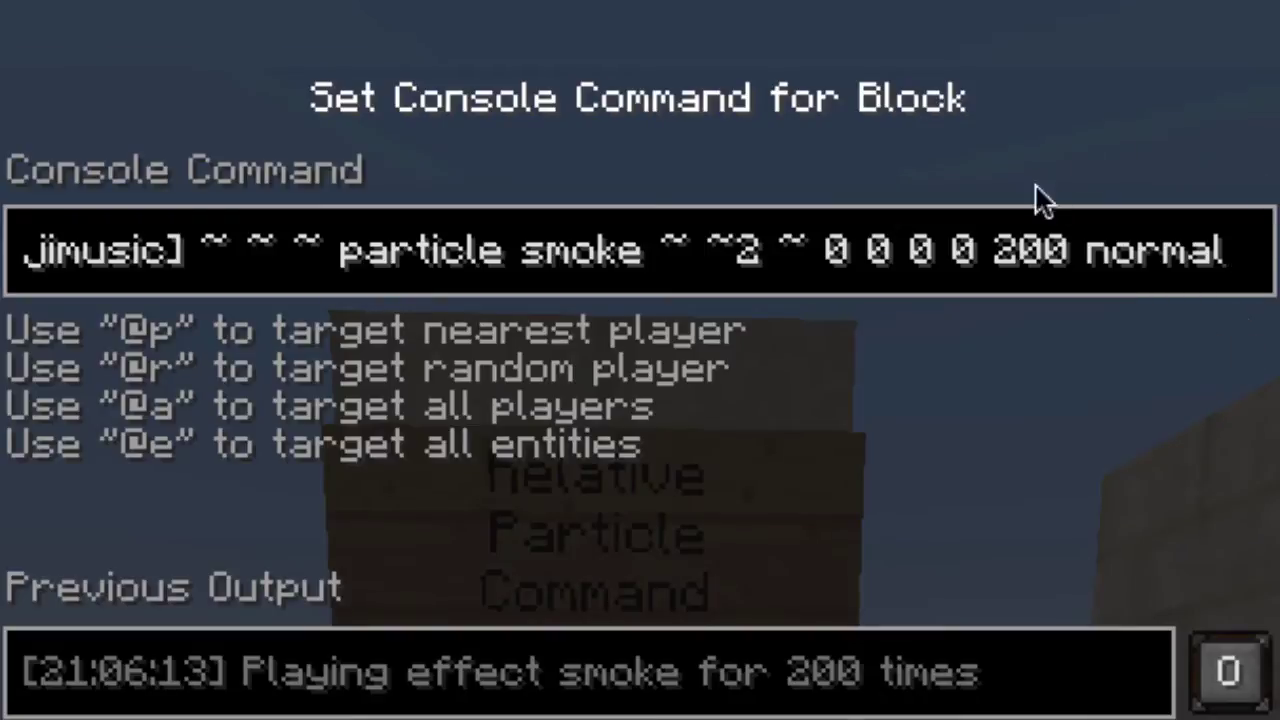
key("Return")
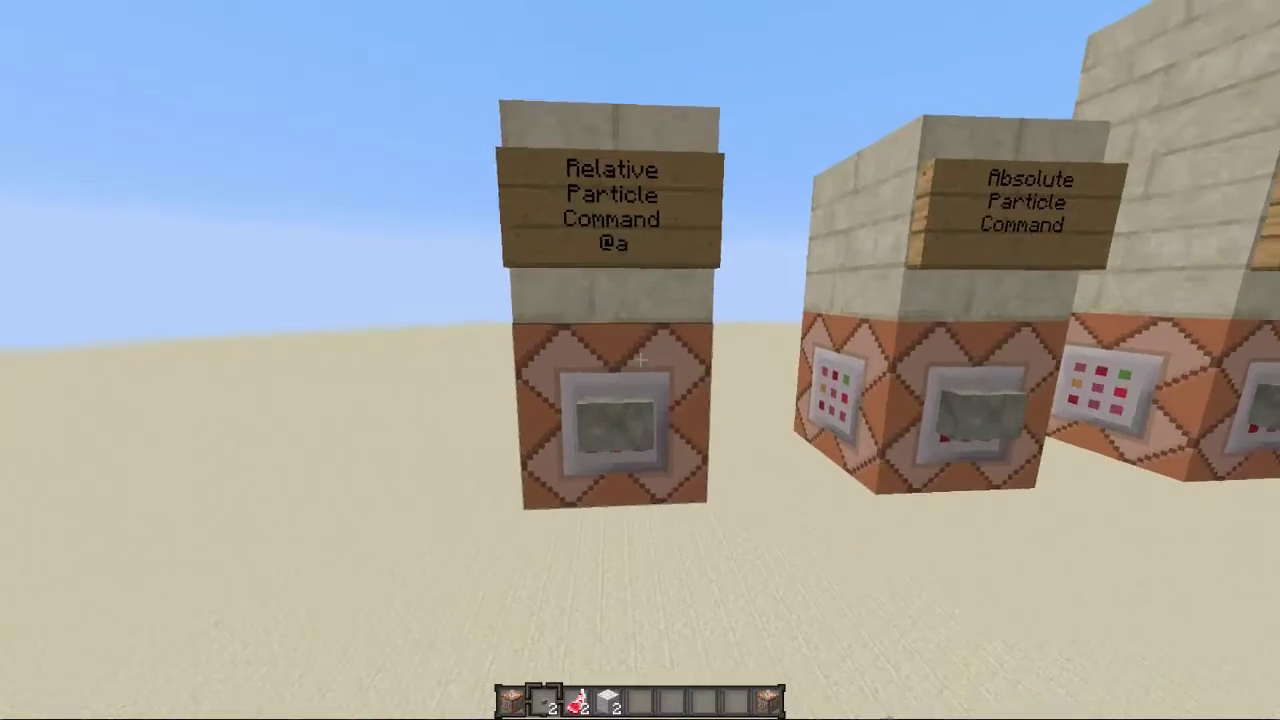
Trigger the Relative @a block's smoke particles from its button, then go to the Absolute block.
right_click(640, 360)
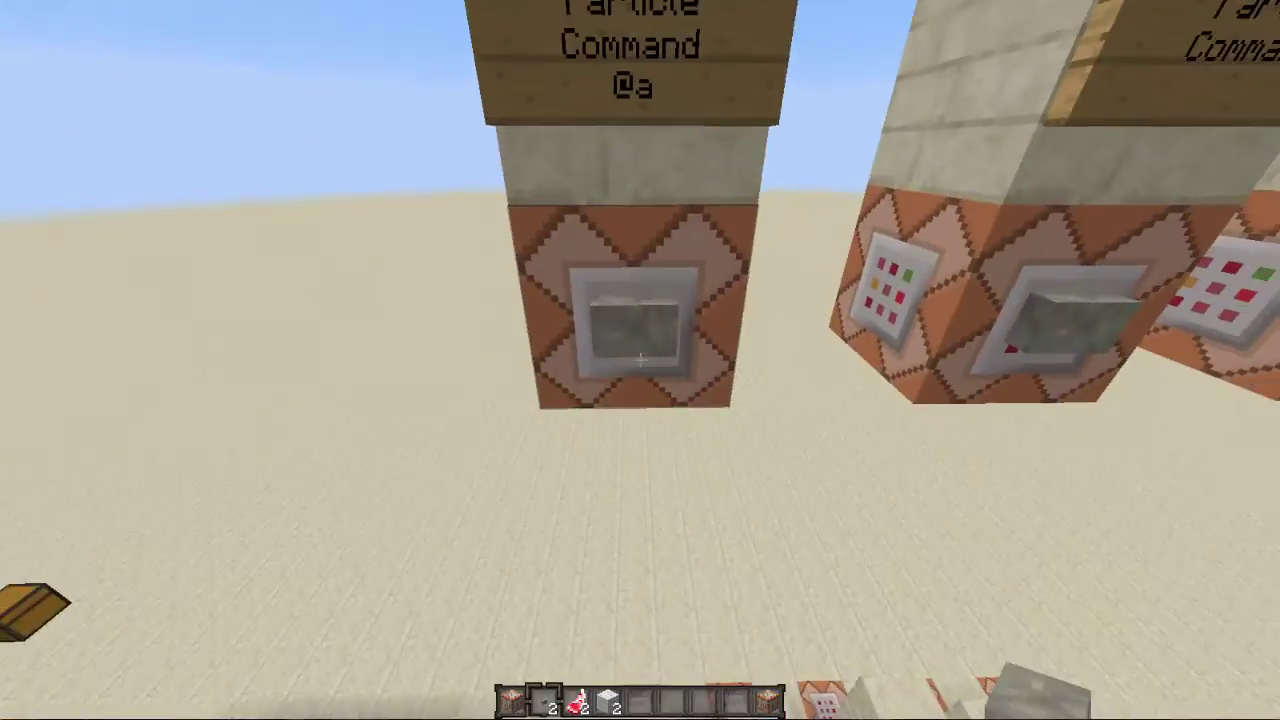
right_click(640, 360)
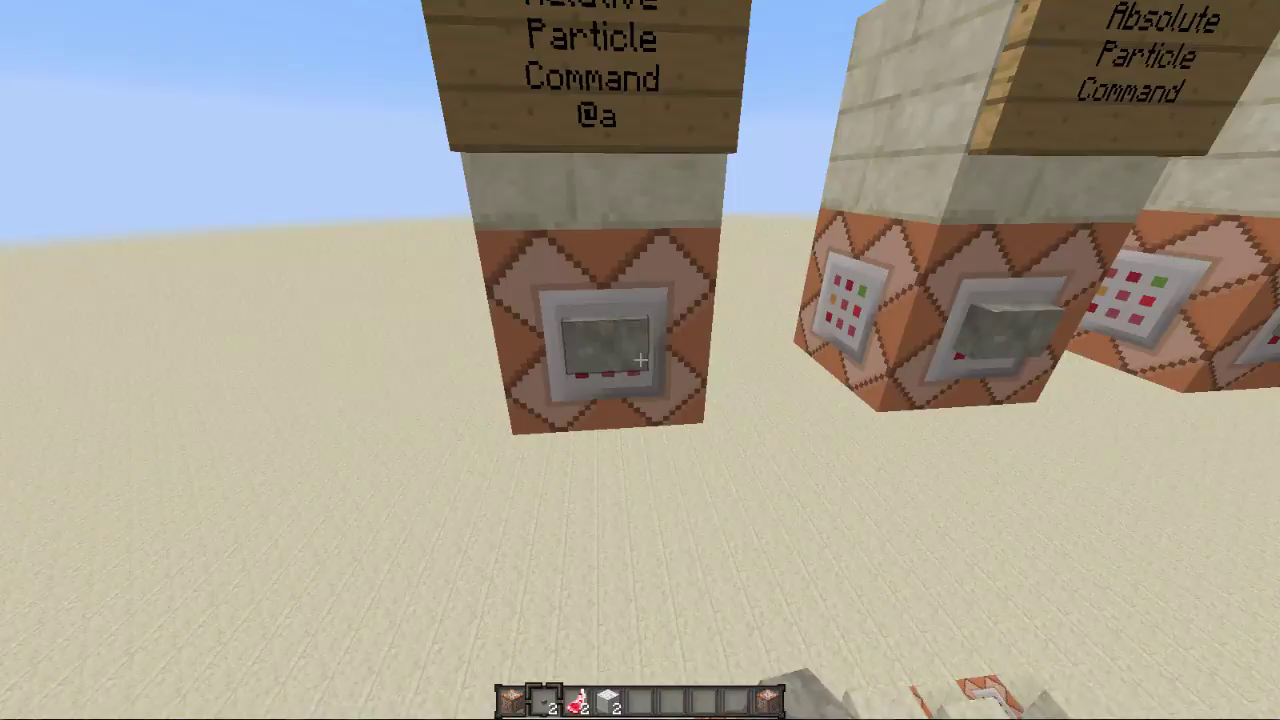
right_click(640, 360)
key("d")
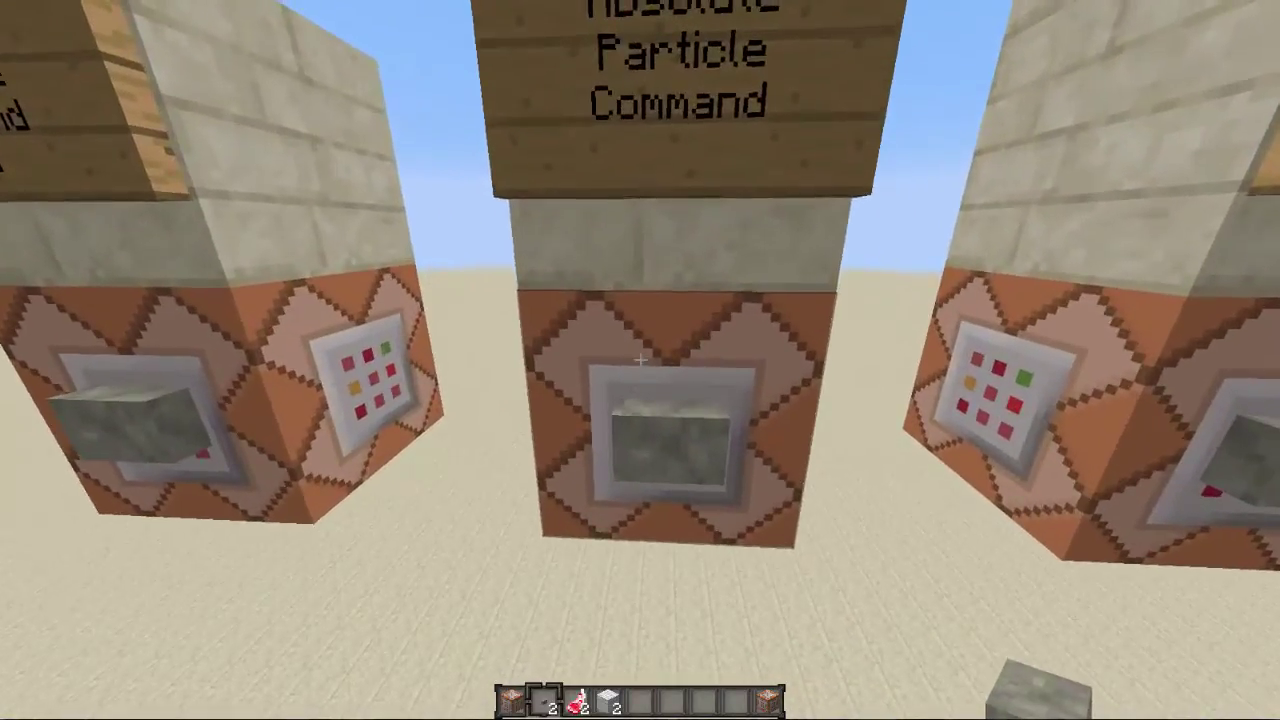
Read the Absolute block's smoke command, trigger its particles from the button, and check the command again.
right_click(640, 360)
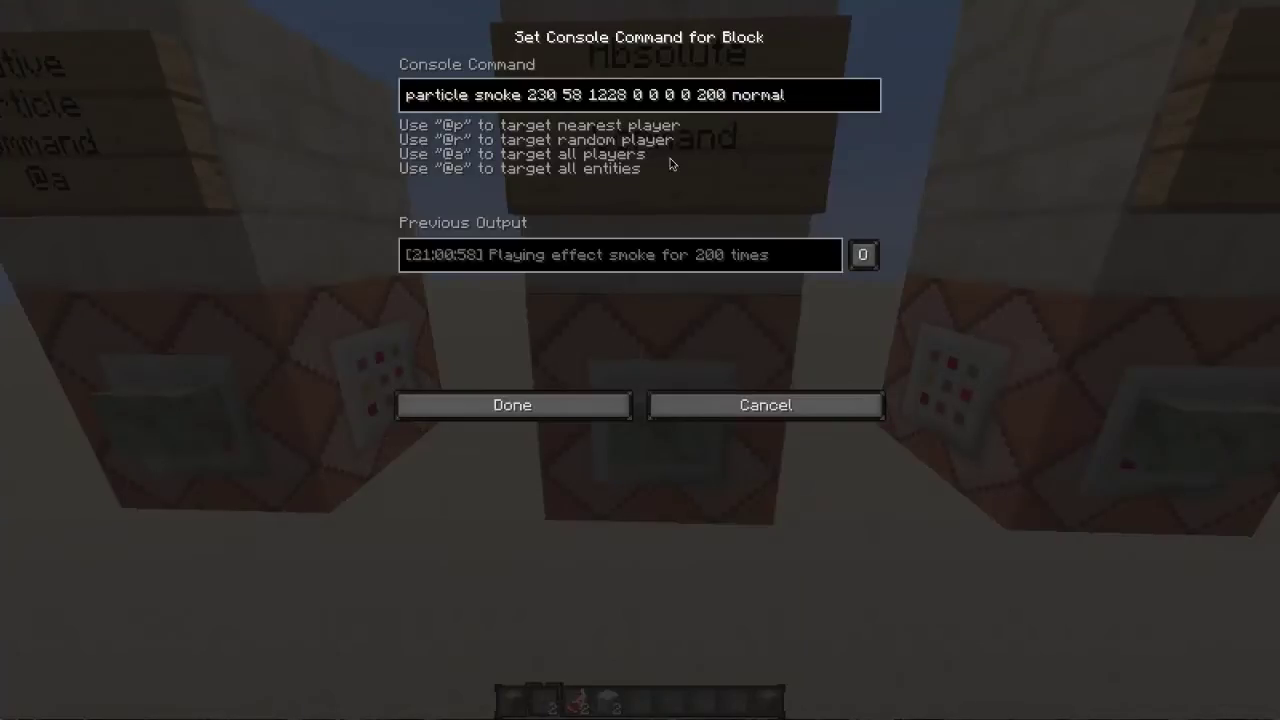
key("Escape")
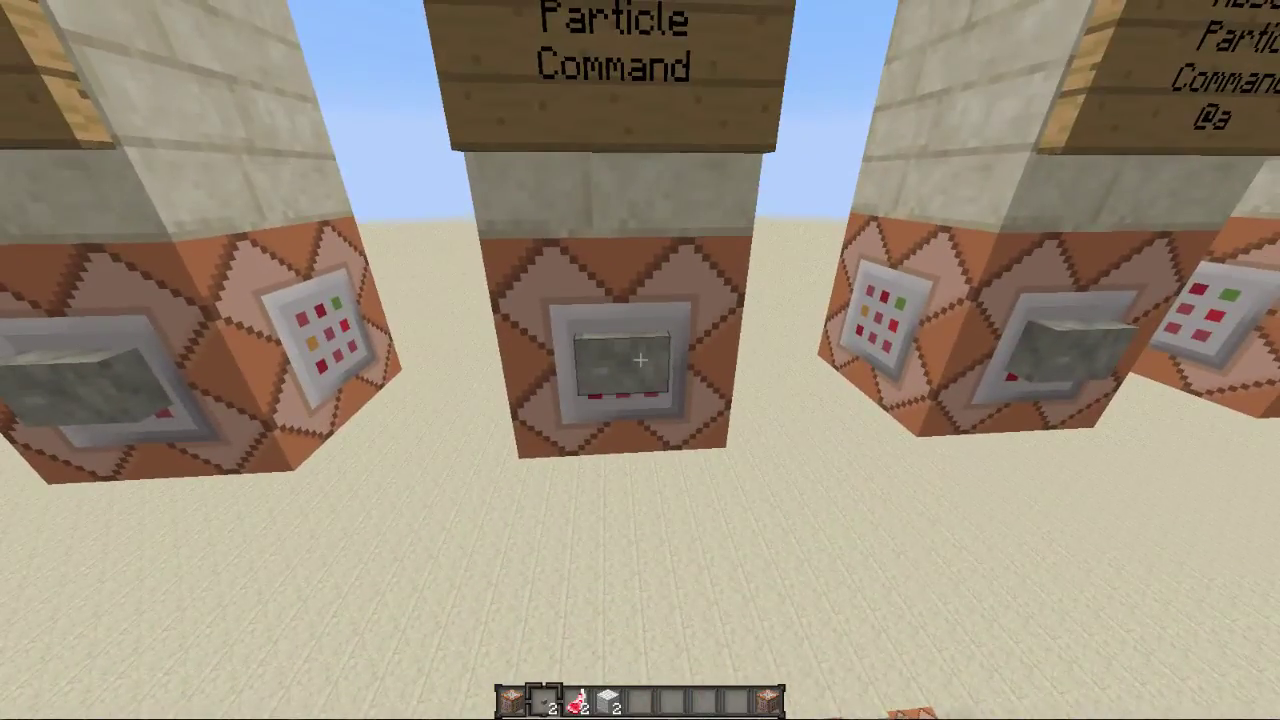
right_click(640, 360)
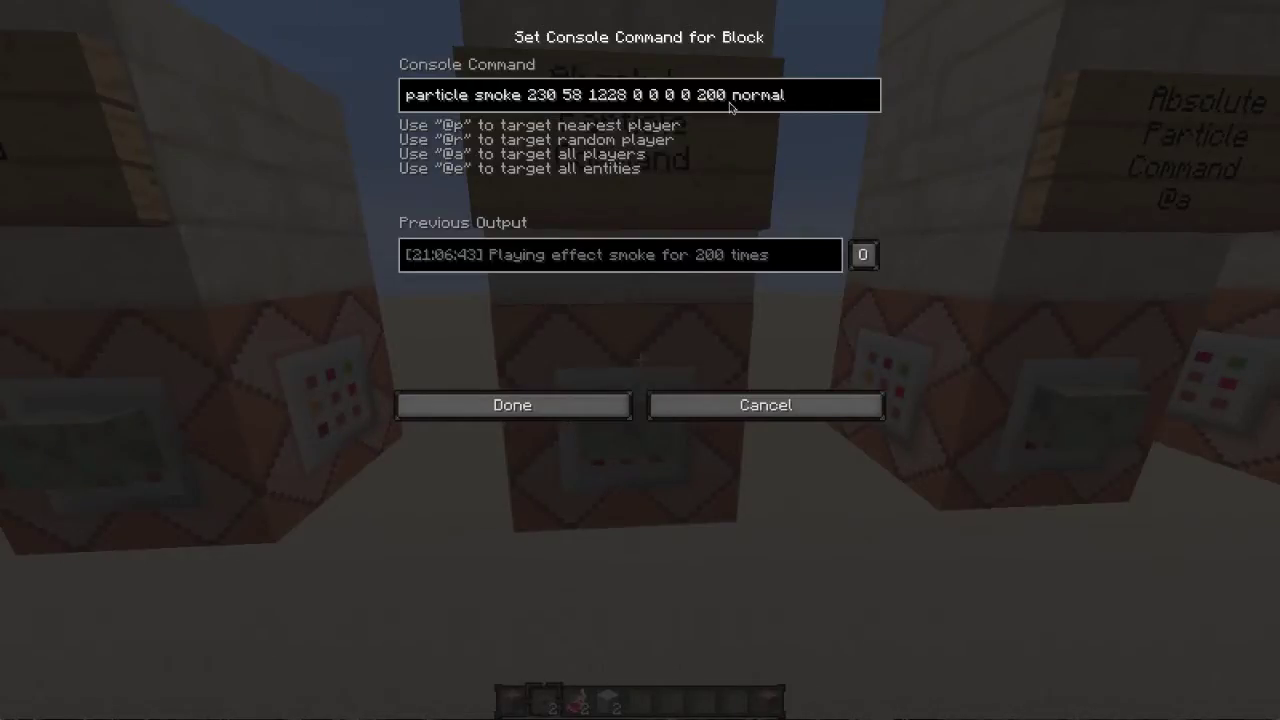
key("Escape")
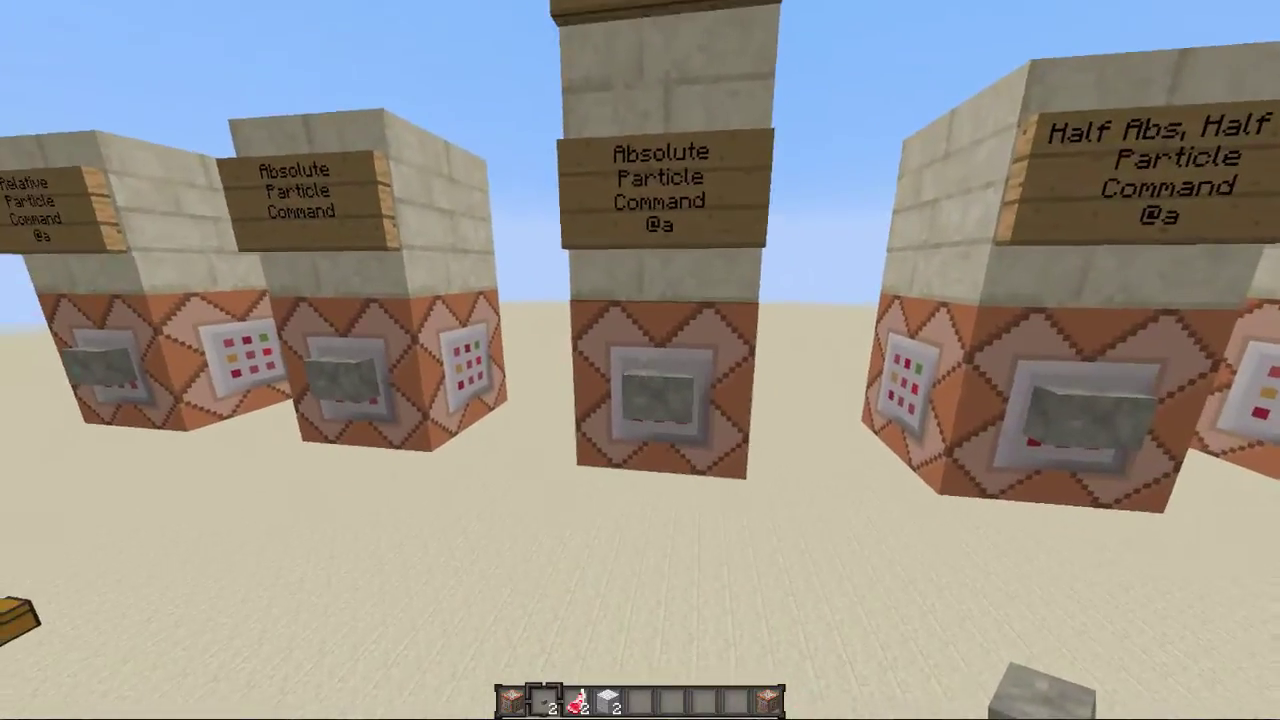
Replace the normal option at the end of the Absolute @a block's smoke command with the @a selector.
right_click(640, 360)
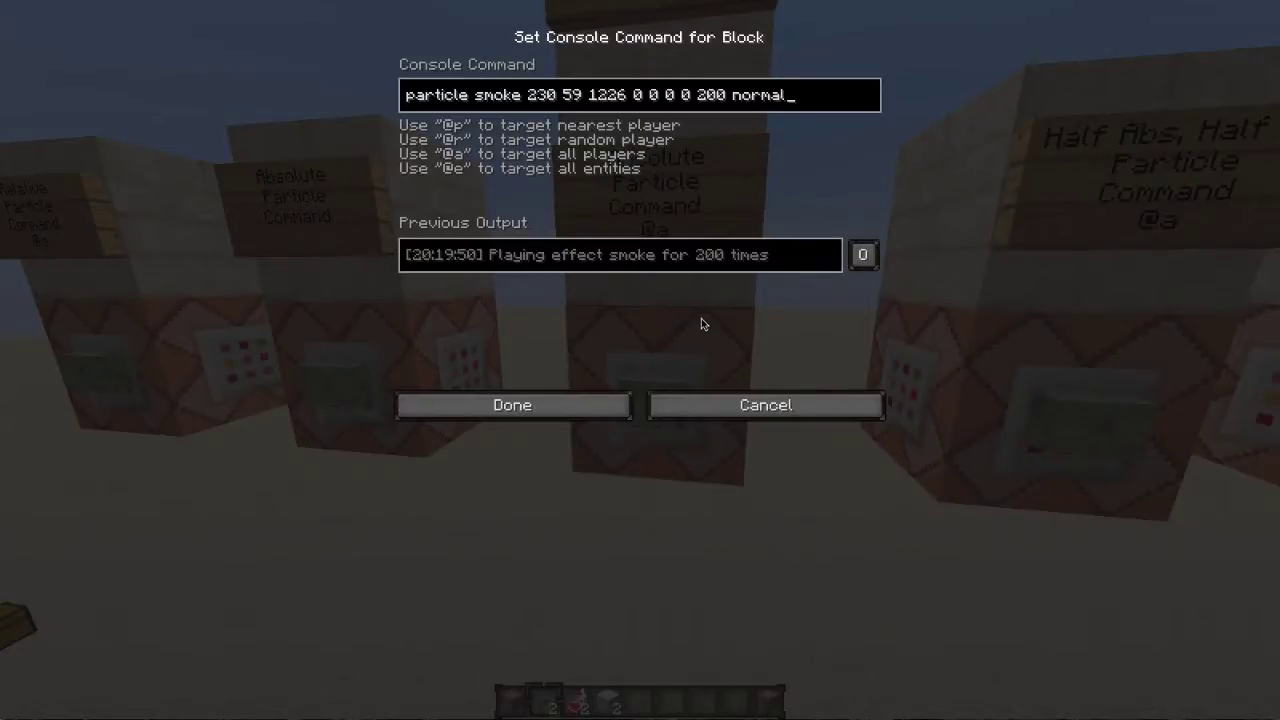
key("Escape")
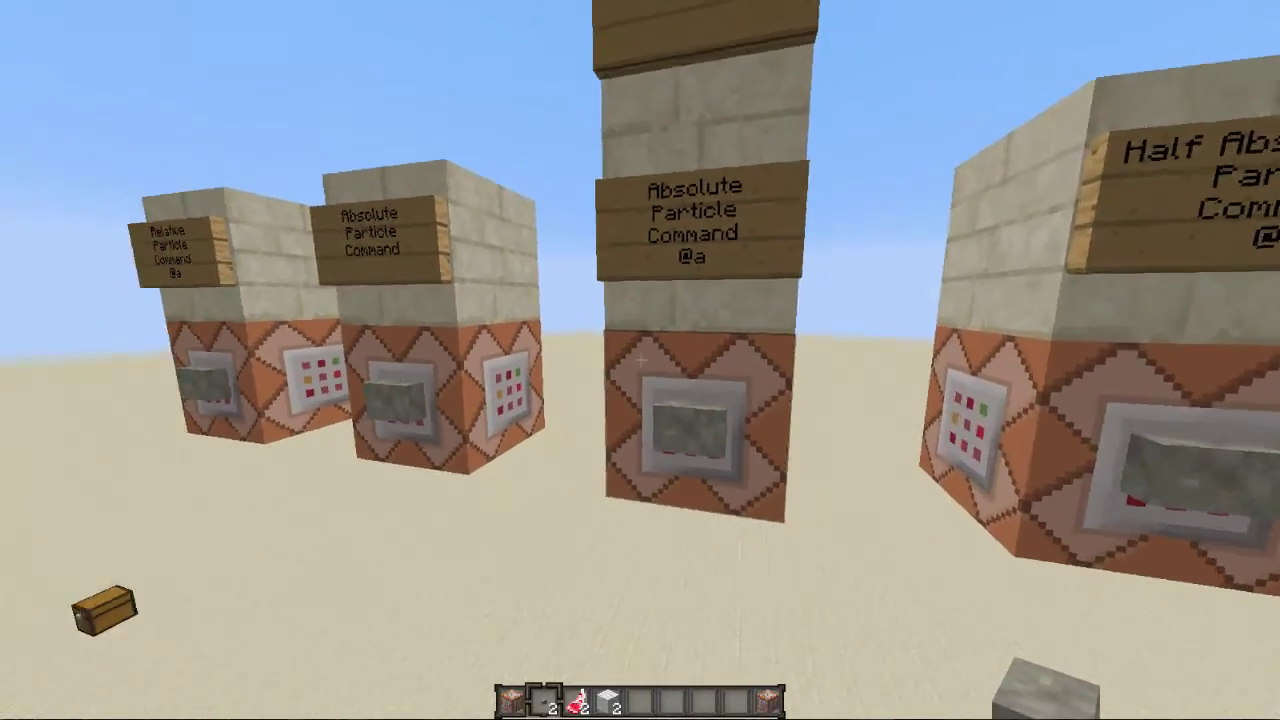
right_click(640, 360)
key("BackSpace")
key("BackSpace")
key("BackSpace")
key("BackSpace")
key("BackSpace")
key("BackSpace")
key("BackSpace")
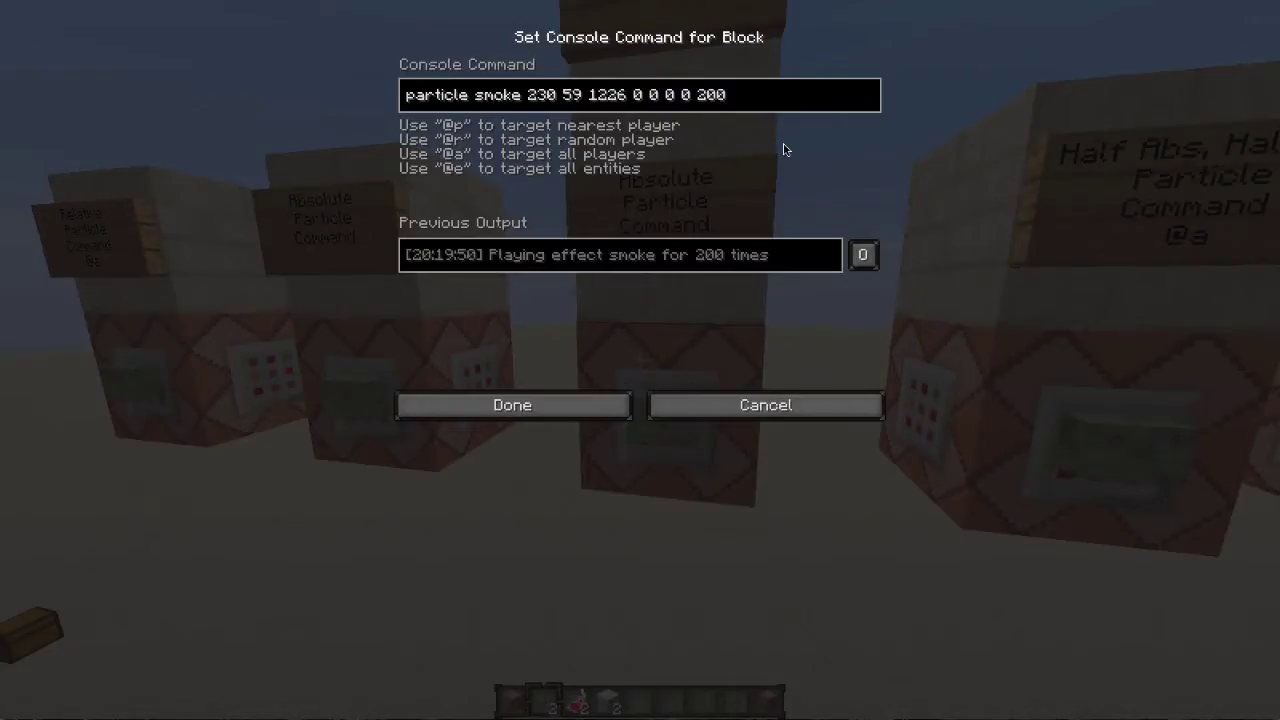
type("@A")
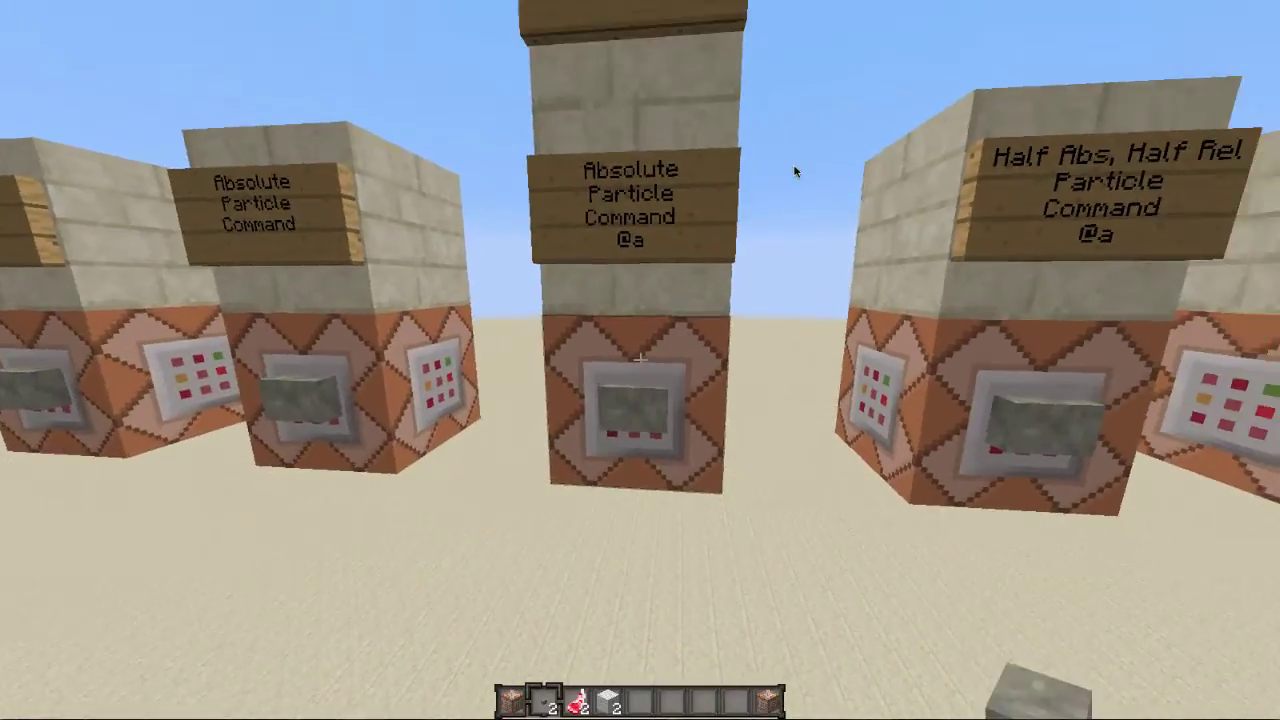
right_click(640, 360)
key("Escape")
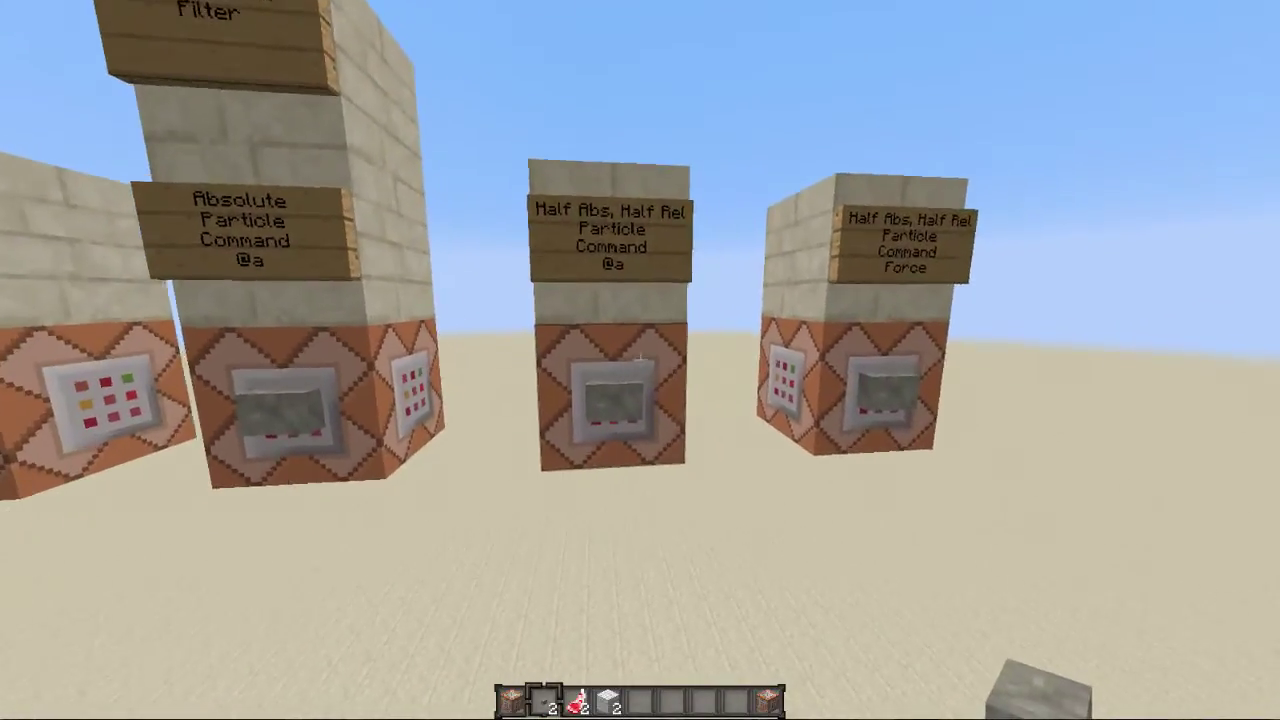
Read the Half Abs, Half Rel @a block's whole execute smoke command, including its mixed absolute and relative coordinates.
right_click(640, 360)
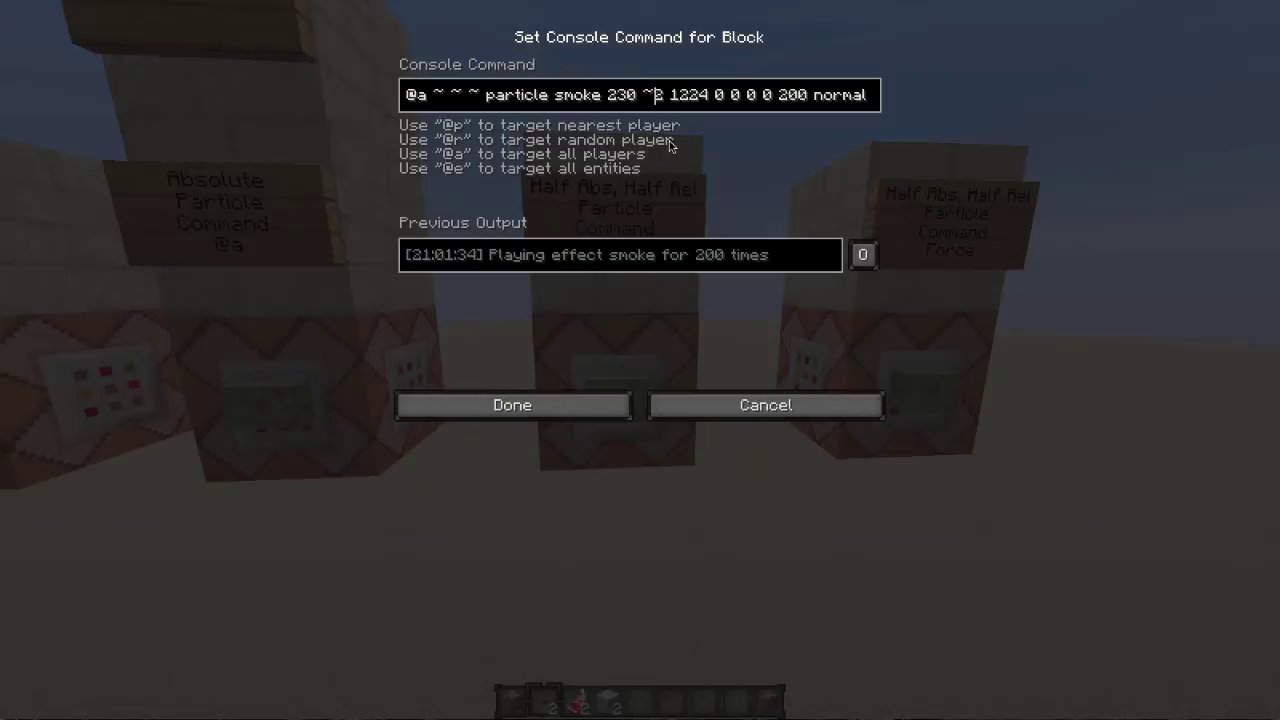
key("ctrl+a")
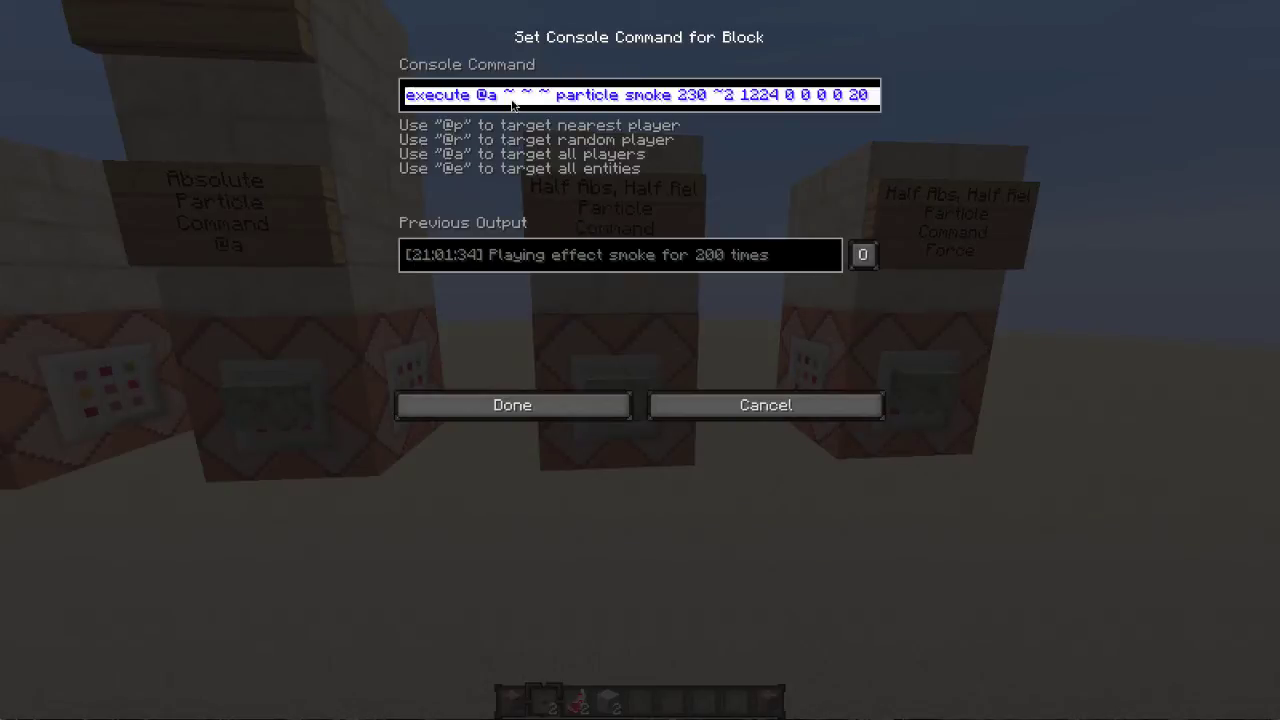
key("Escape")
key("w")
right_click(640, 360)
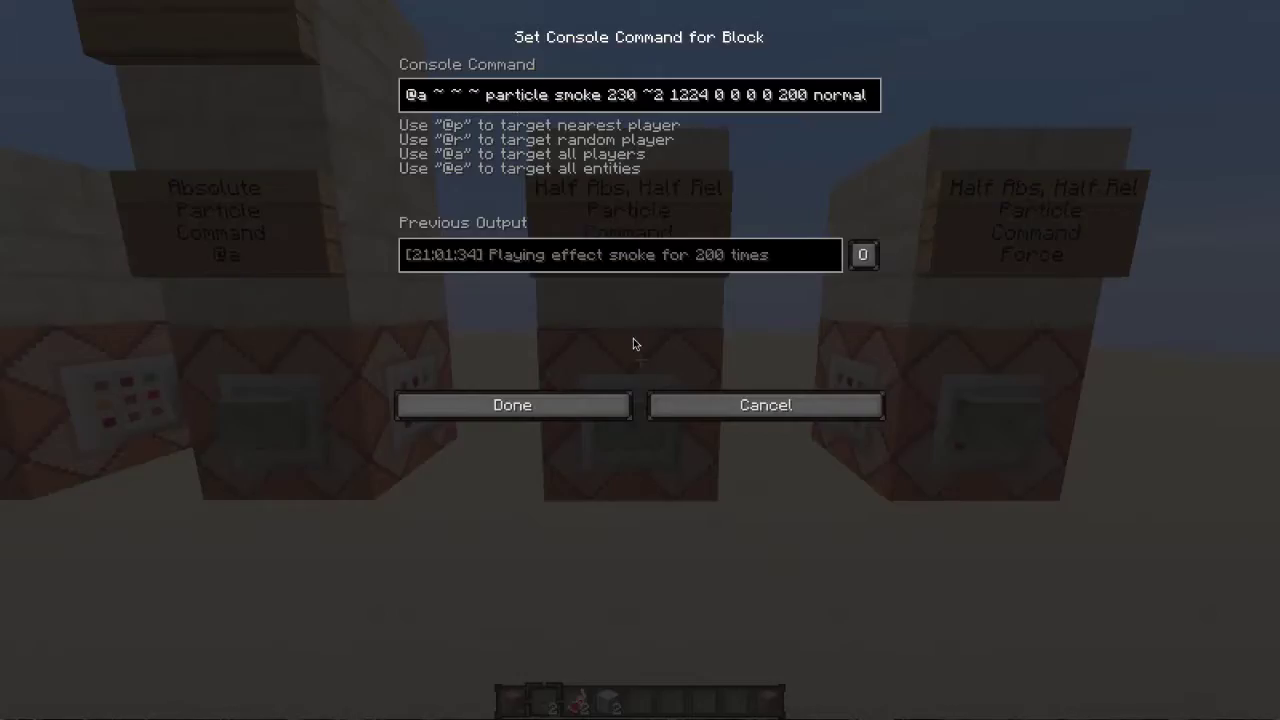
key("Escape")
key("s")
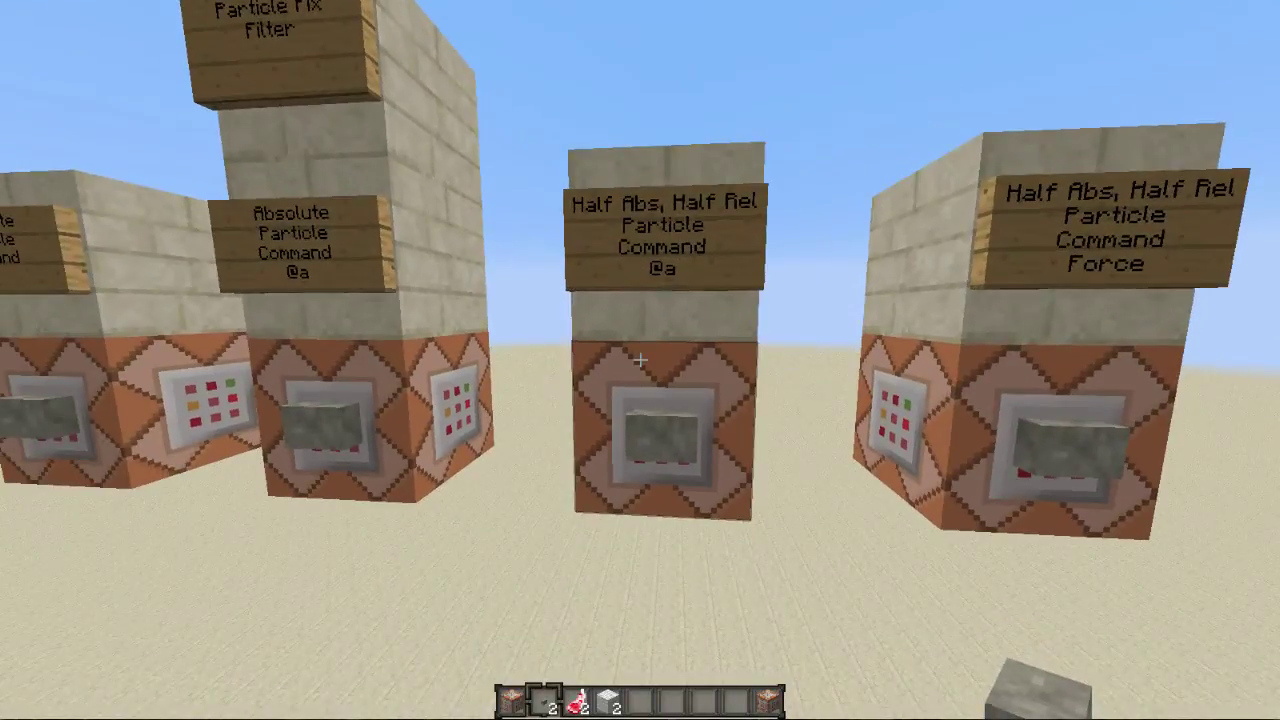
right_click(640, 360)
key("ctrl+a")
key("Escape")
right_click(640, 360)
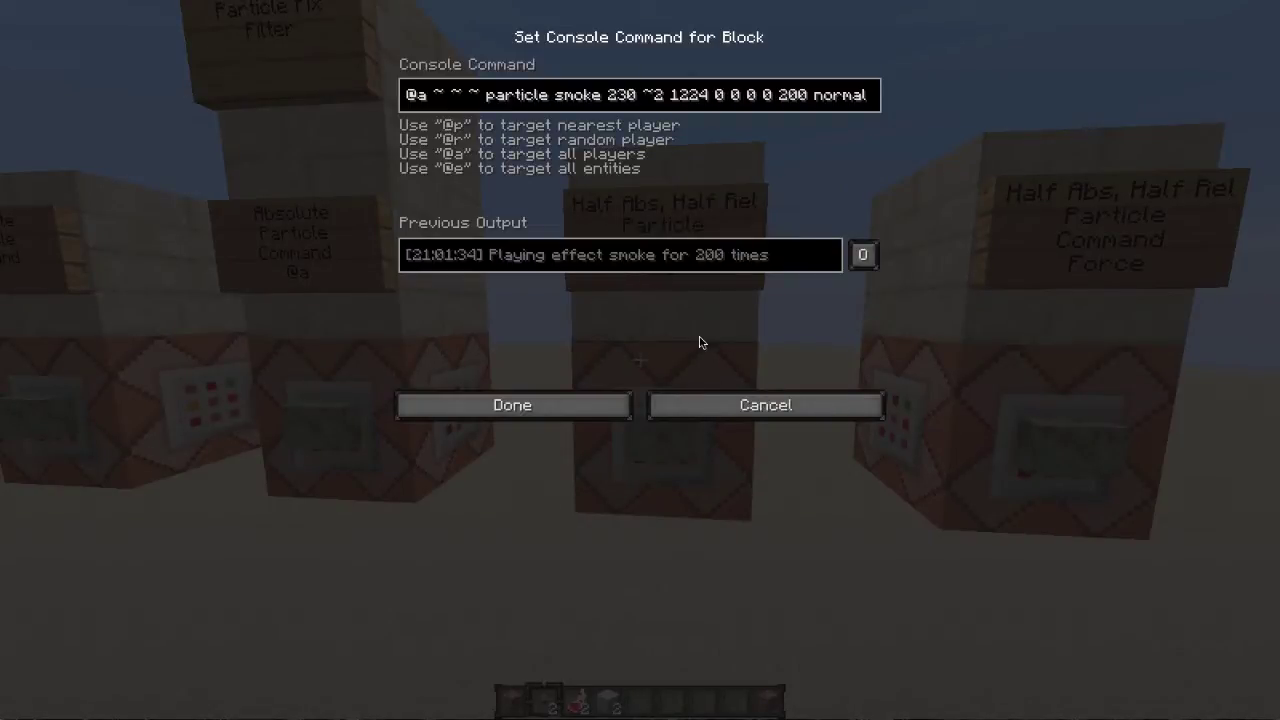
key("Escape")
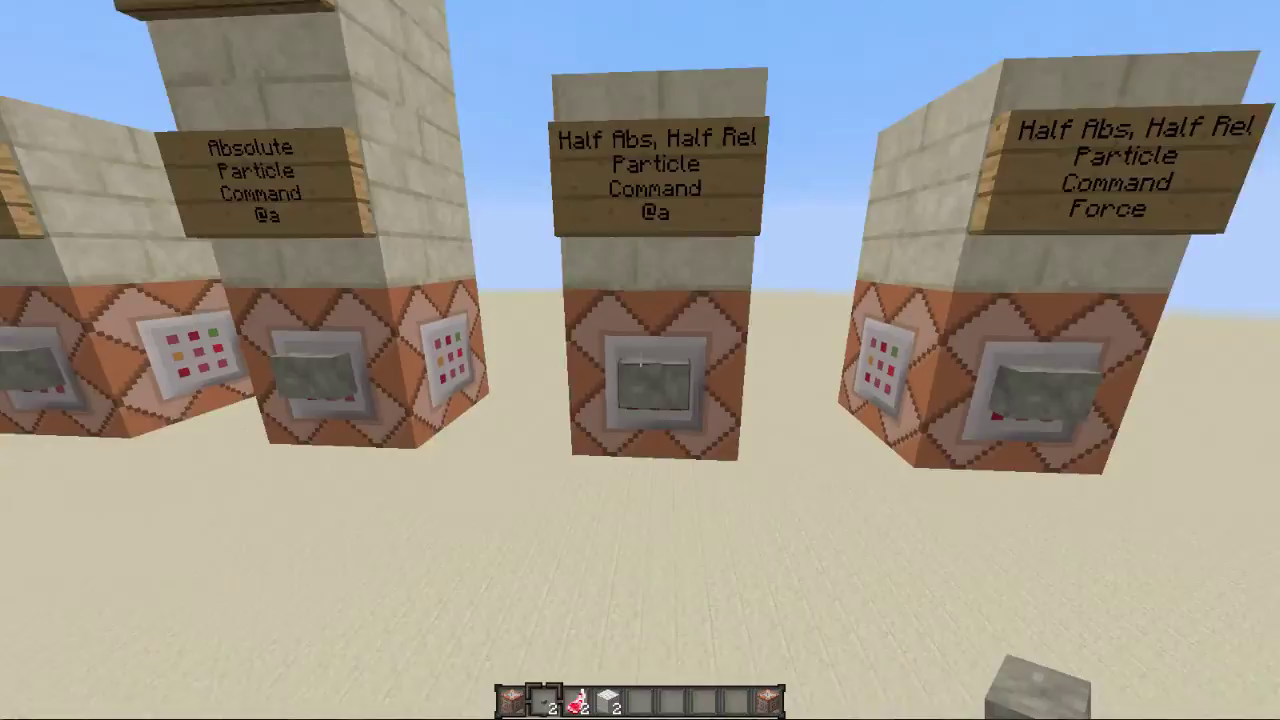
Trigger the Half Abs, Half Rel @a block's smoke particles from its button and read its command again.
right_click(640, 360)
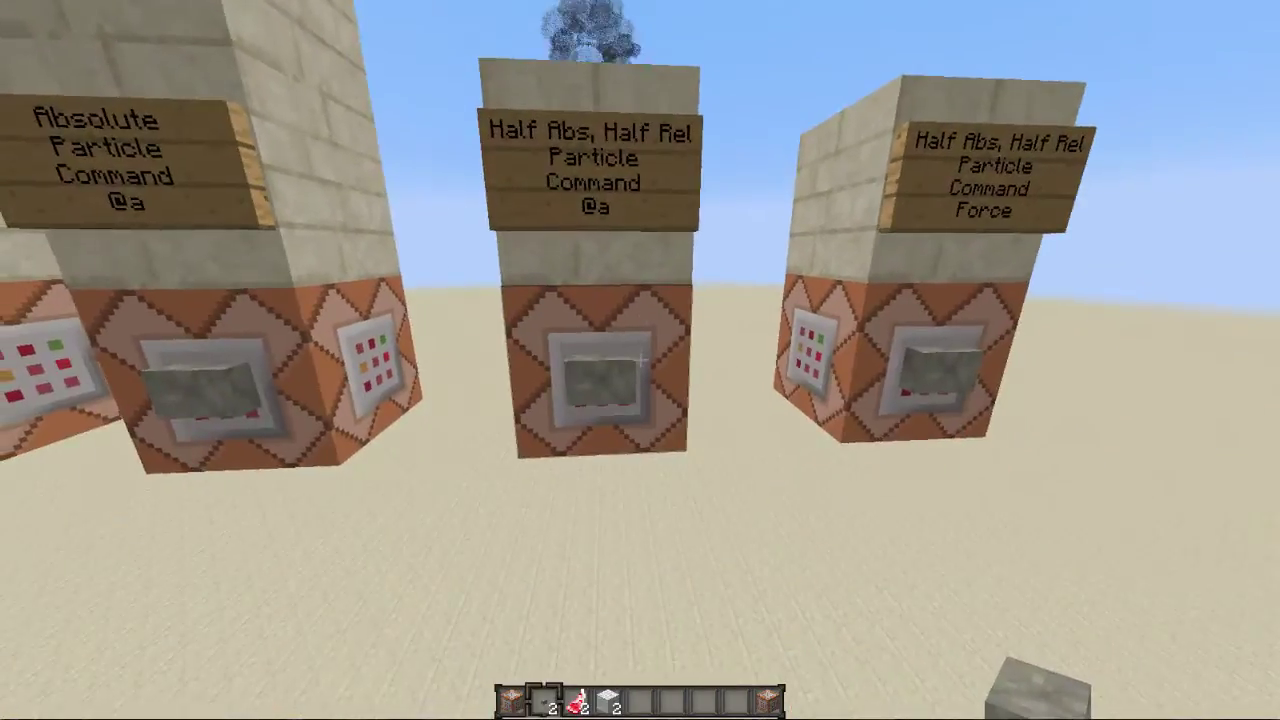
right_click(640, 360)
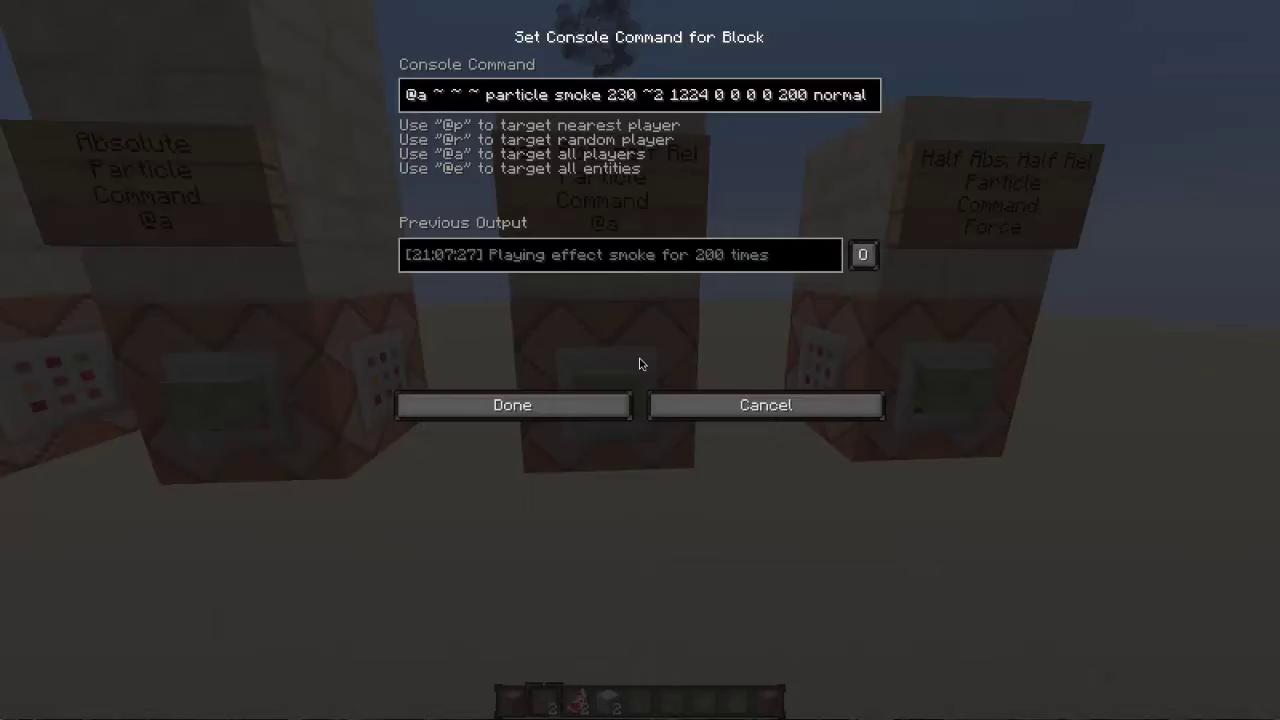
key("Escape")
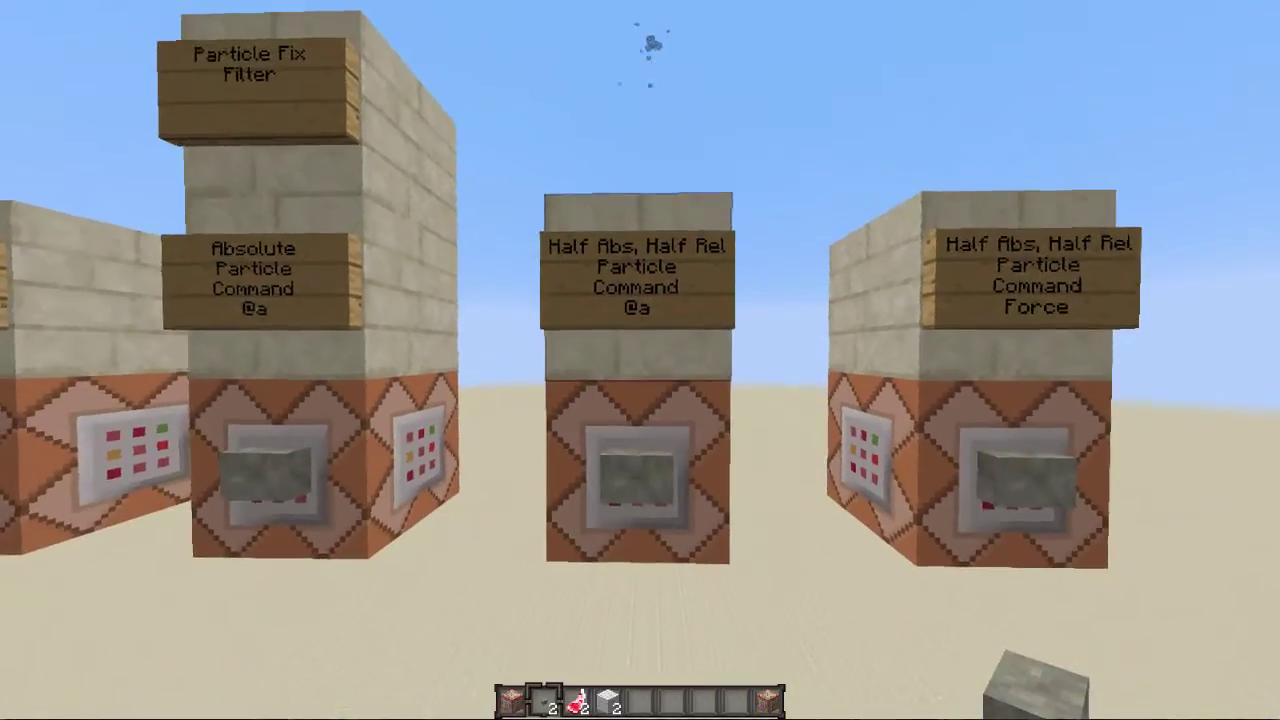
right_click(640, 360)
key("ctrl+a")
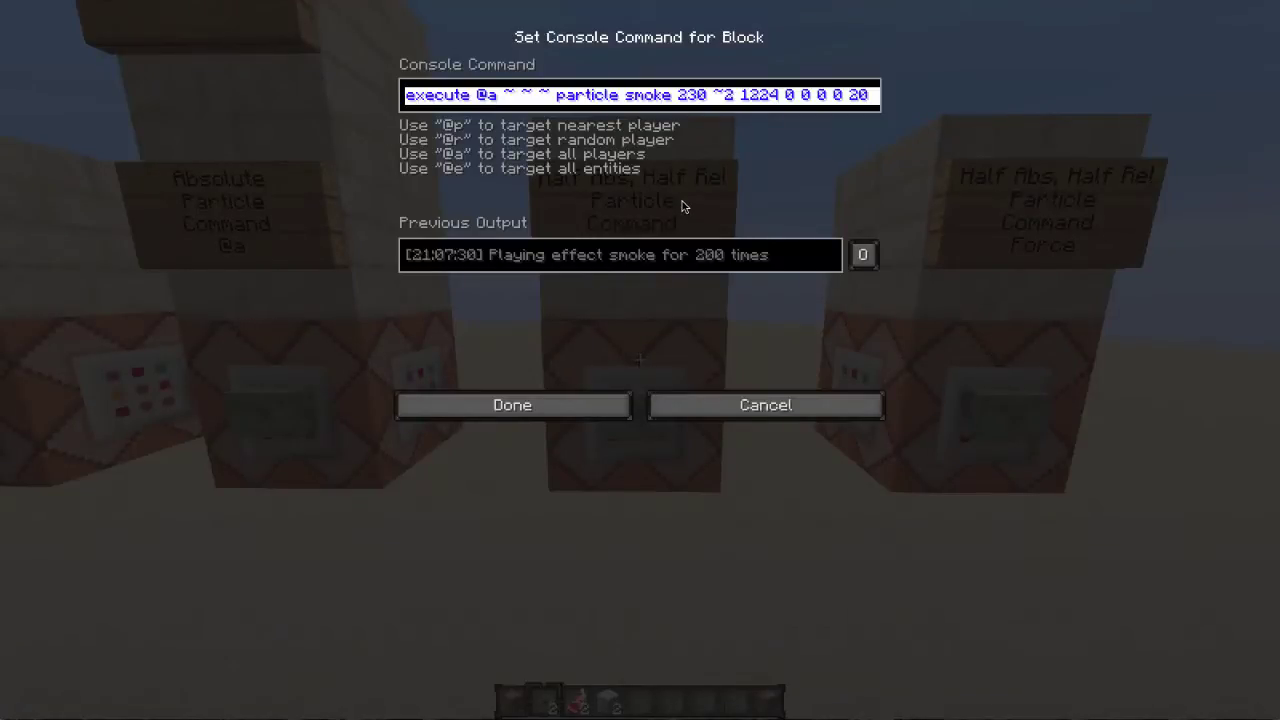
key("Escape")
key("s")
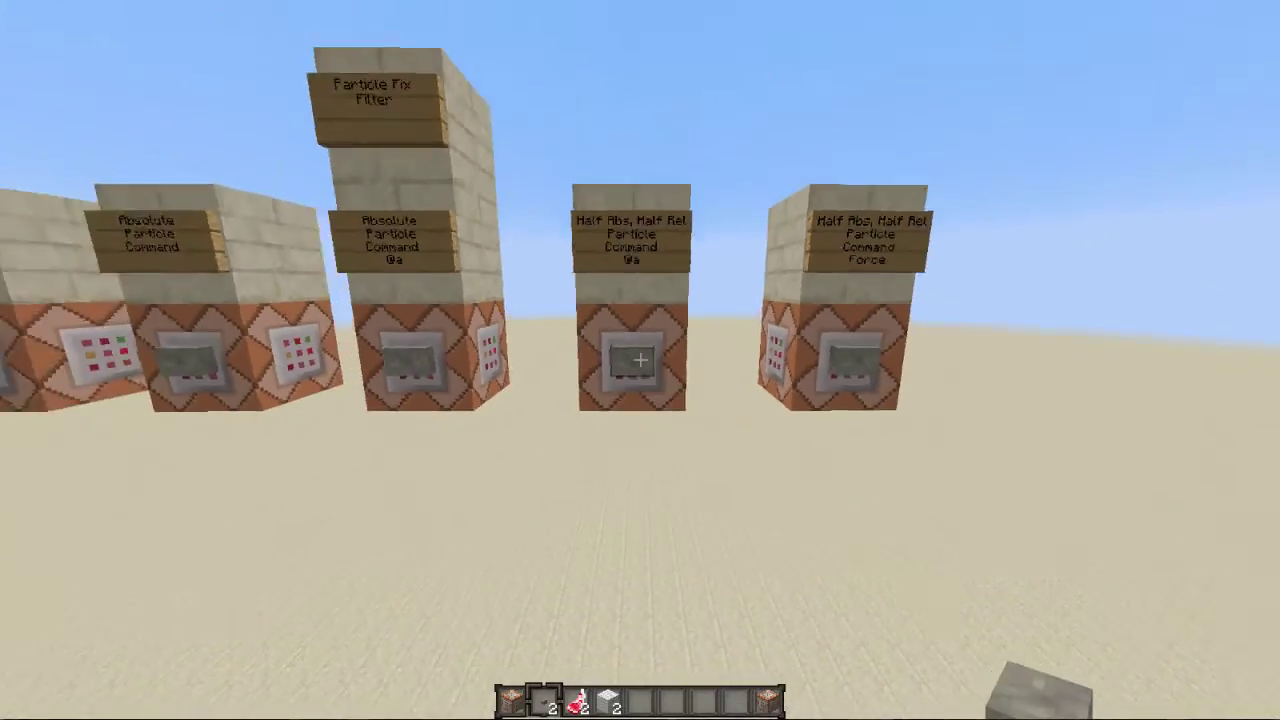
Trigger the Half Abs, Half Rel @a block's particles from level with it, from above it and from below it.
right_click(640, 360)
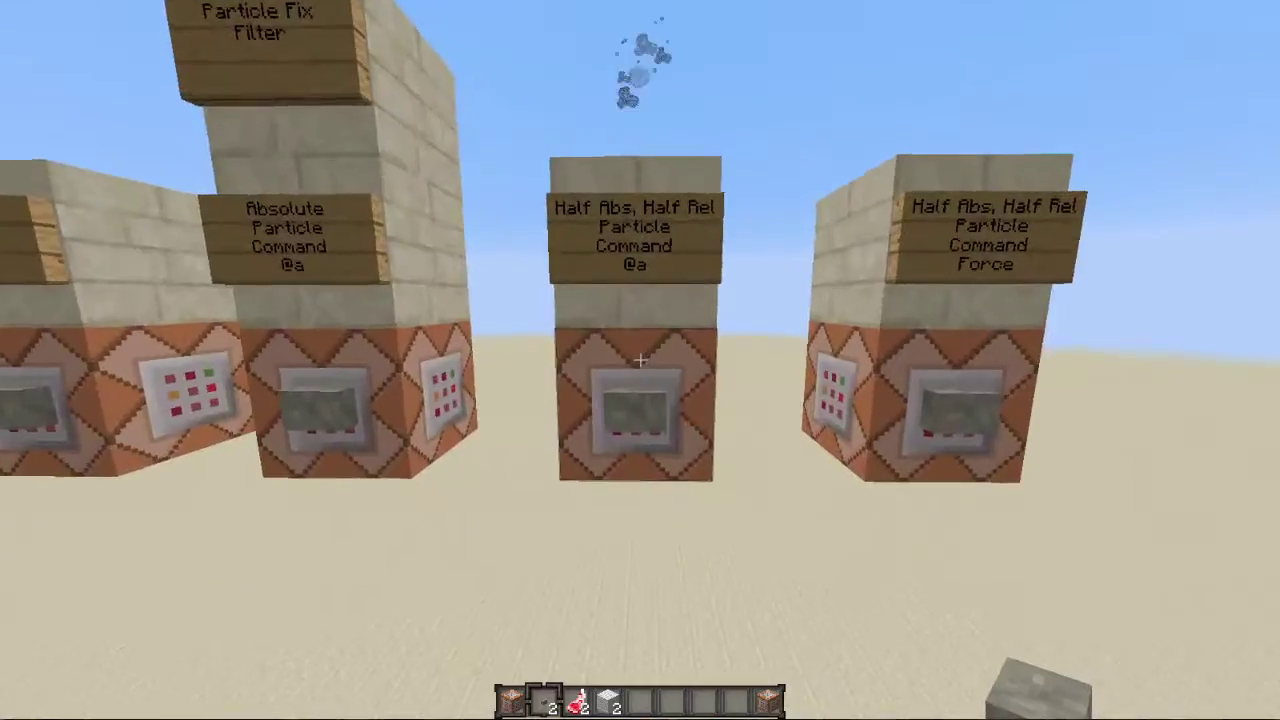
key("space")
key("s")
key("w")
right_click(640, 360)
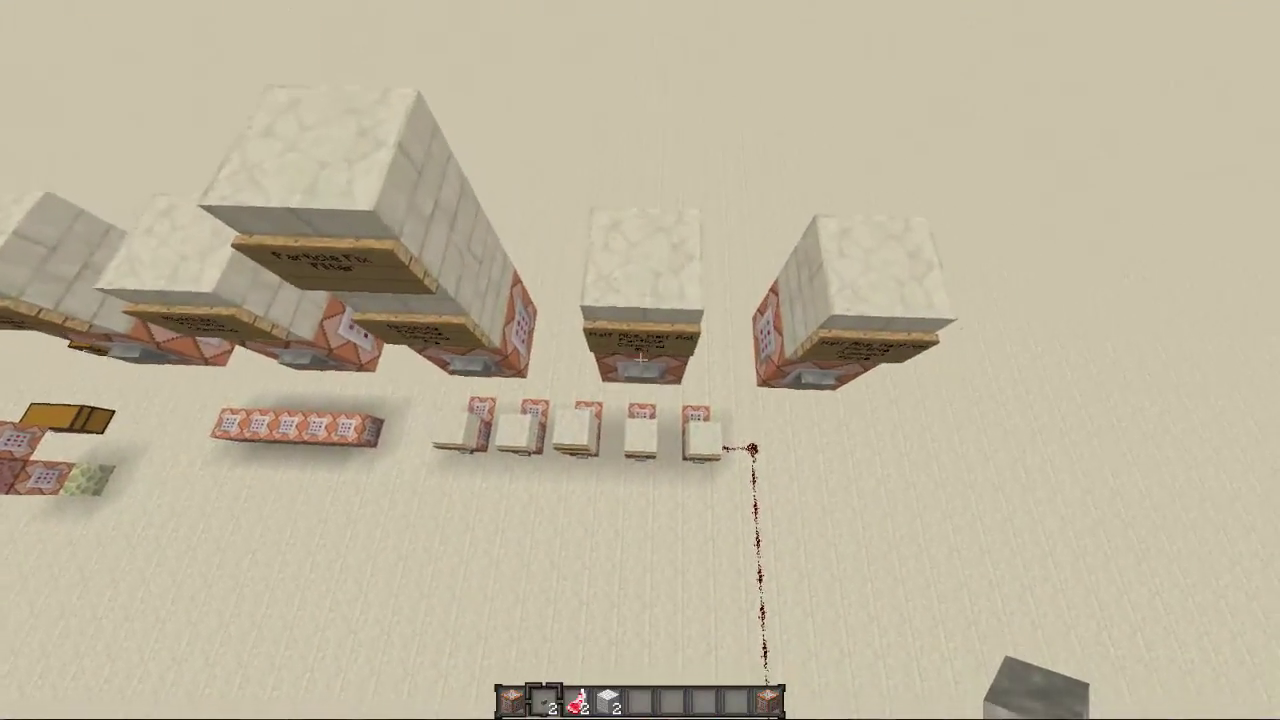
key("shift")
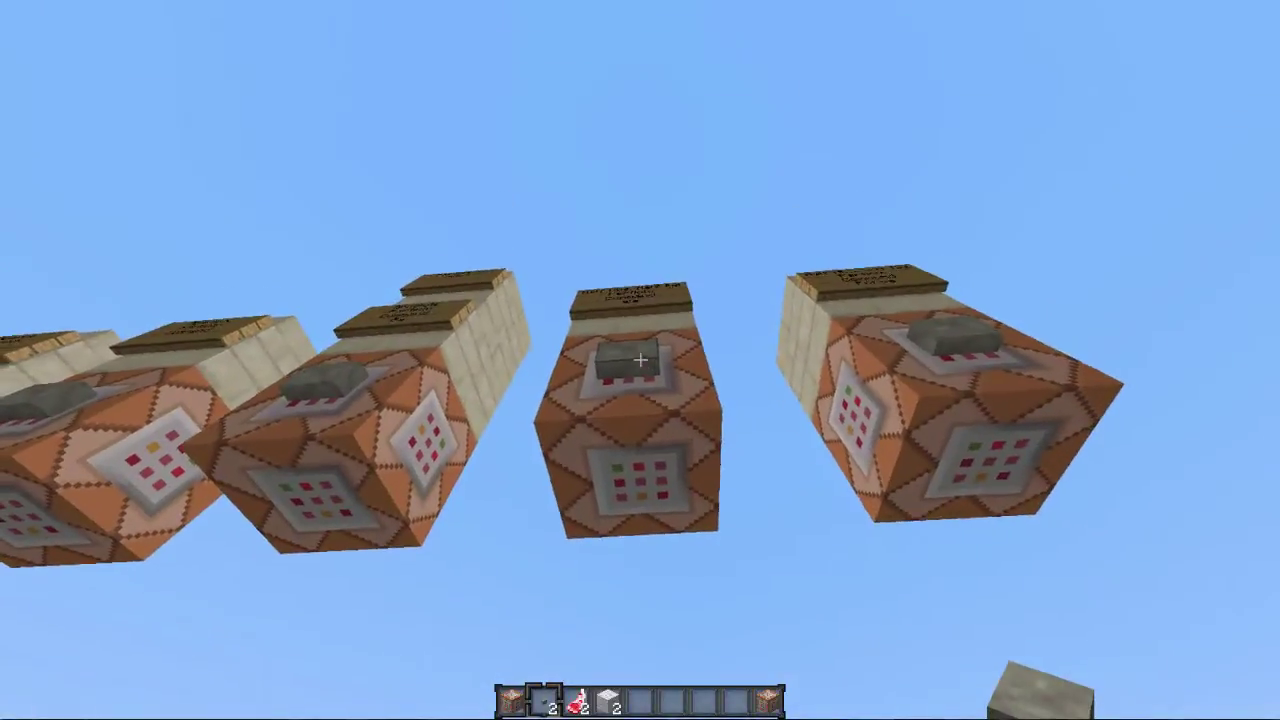
right_click(640, 360)
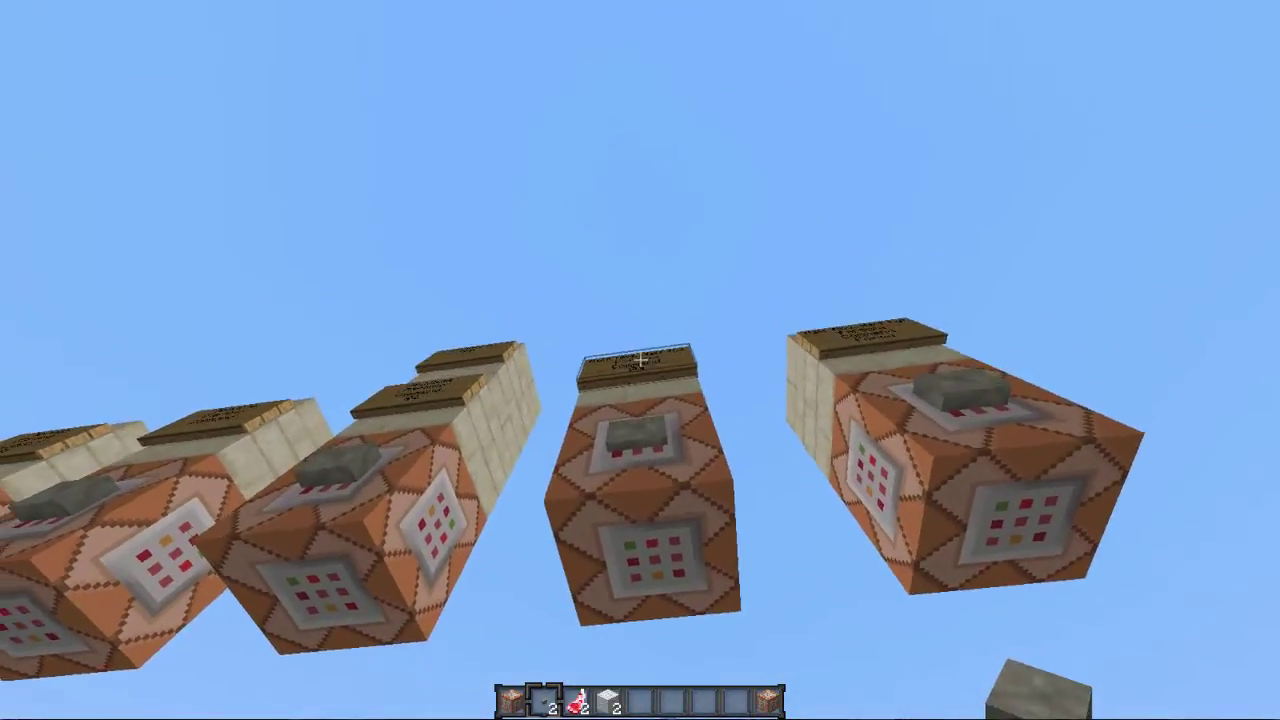
Go to the Half Abs, Half Rel Force block and read its reddust execute command from the normal option back to the @a selector.
key("space")
key("d")
key("shift")
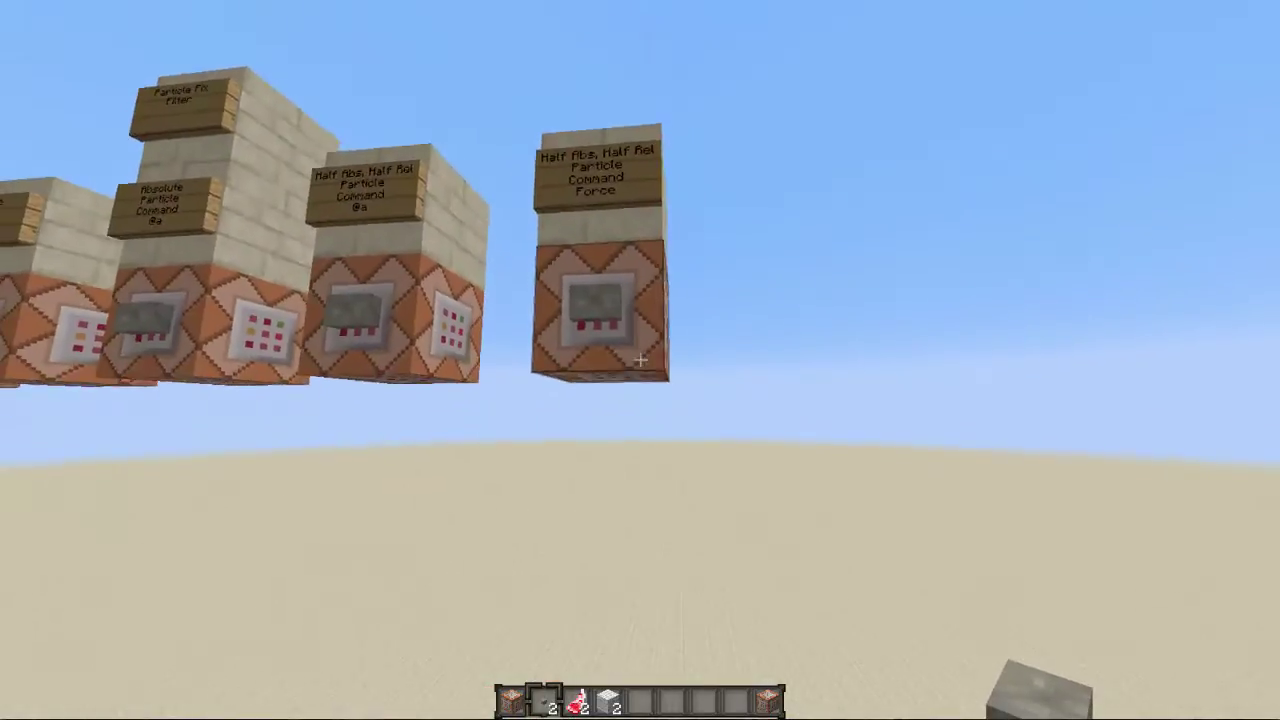
right_click(640, 360)
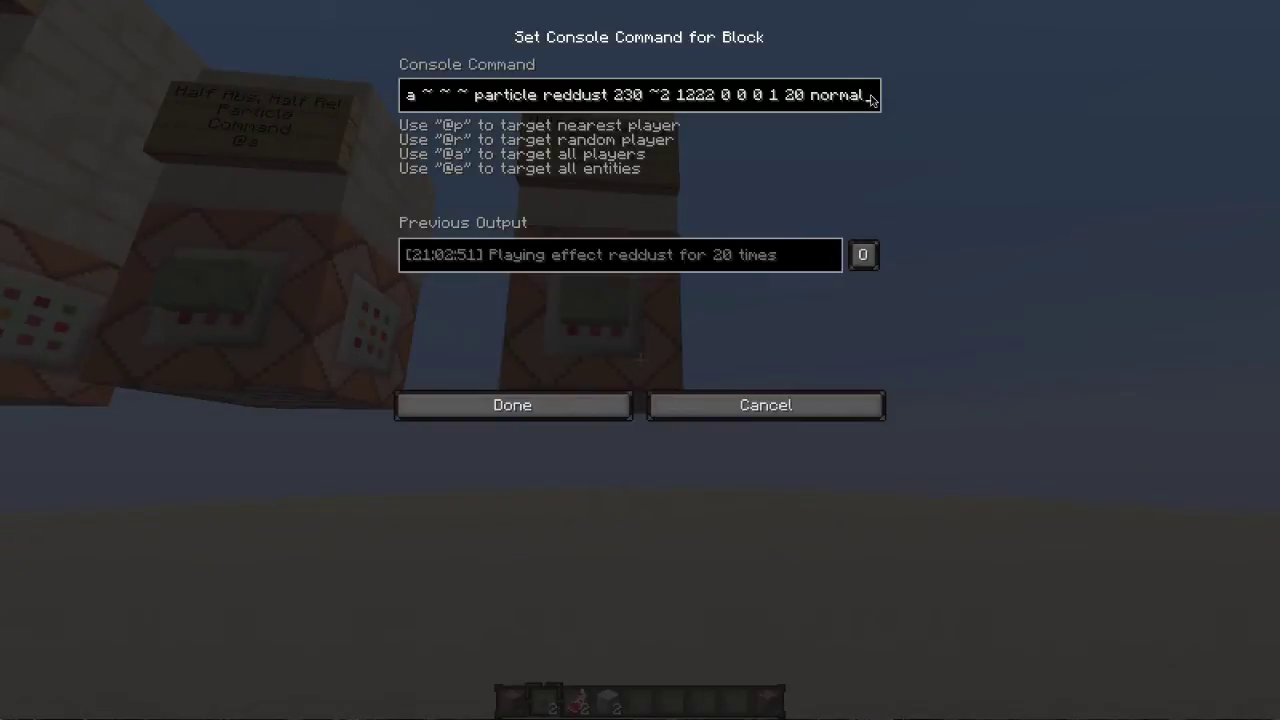
key("ctrl+a")
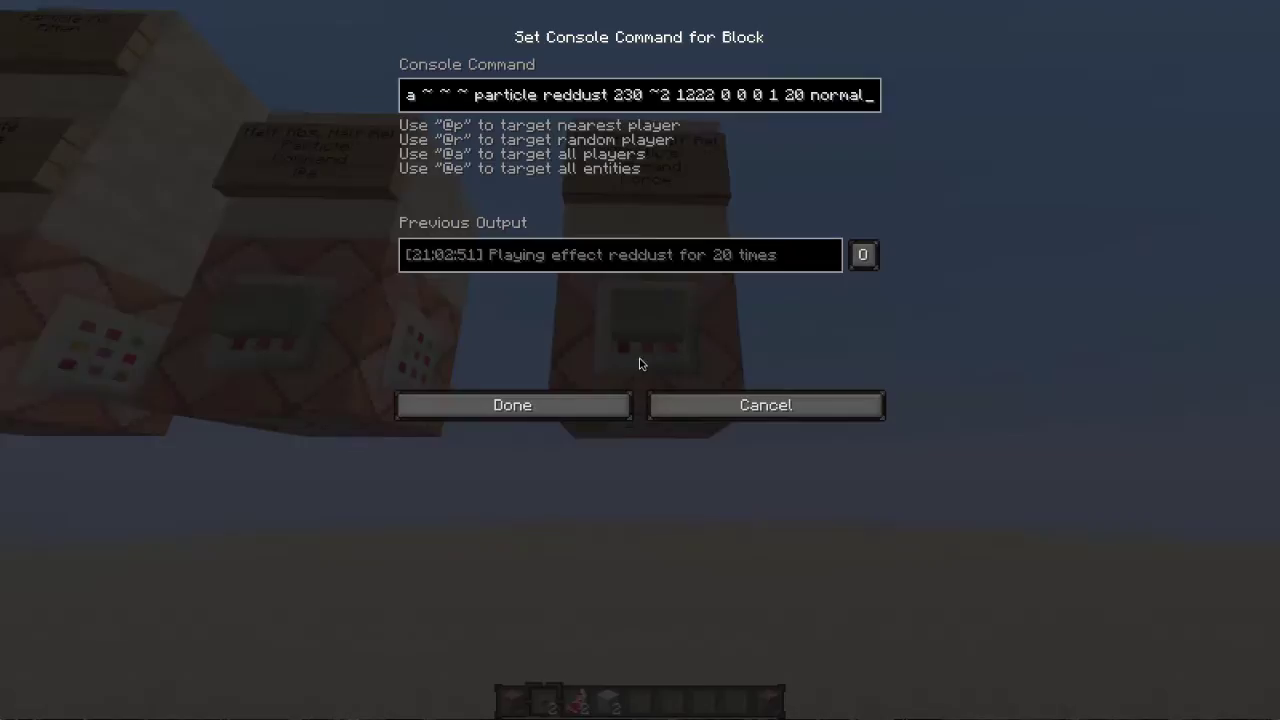
left_click(409, 102)
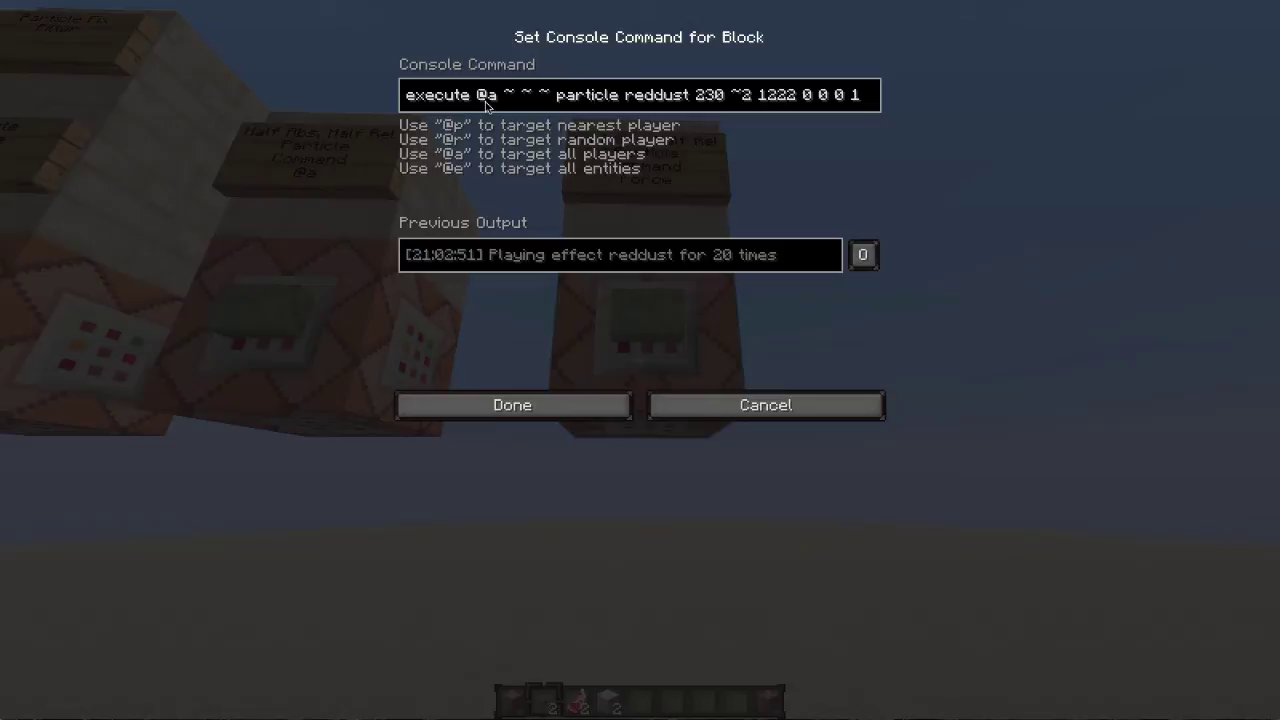
left_click(512, 405)
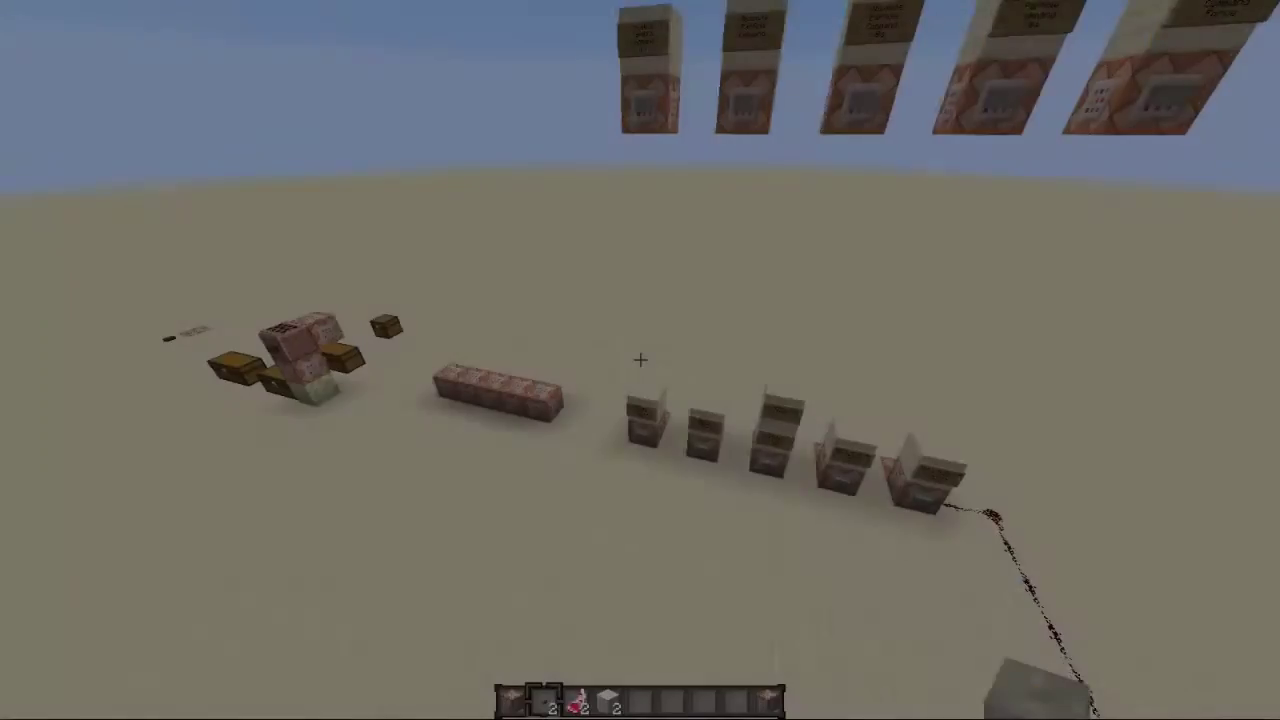
Return to the Relative @a block, check the end of its smoke command and save it without editing.
key("a")
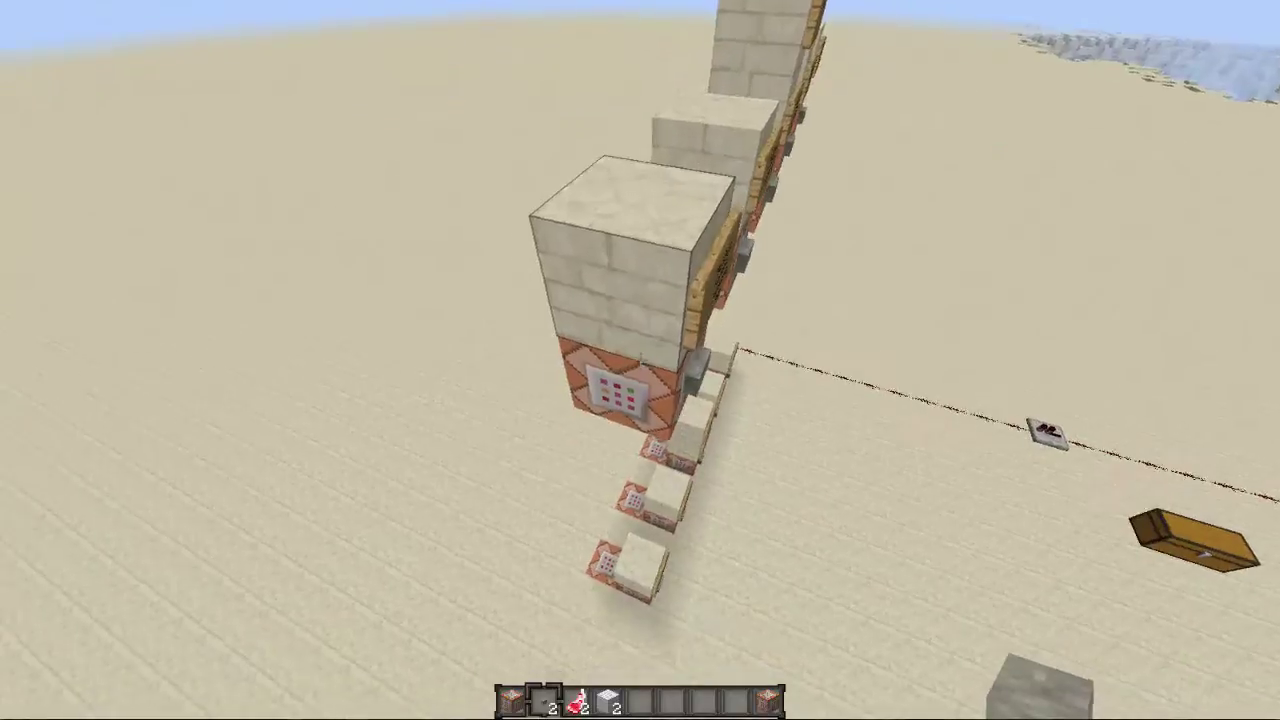
right_click(640, 360)
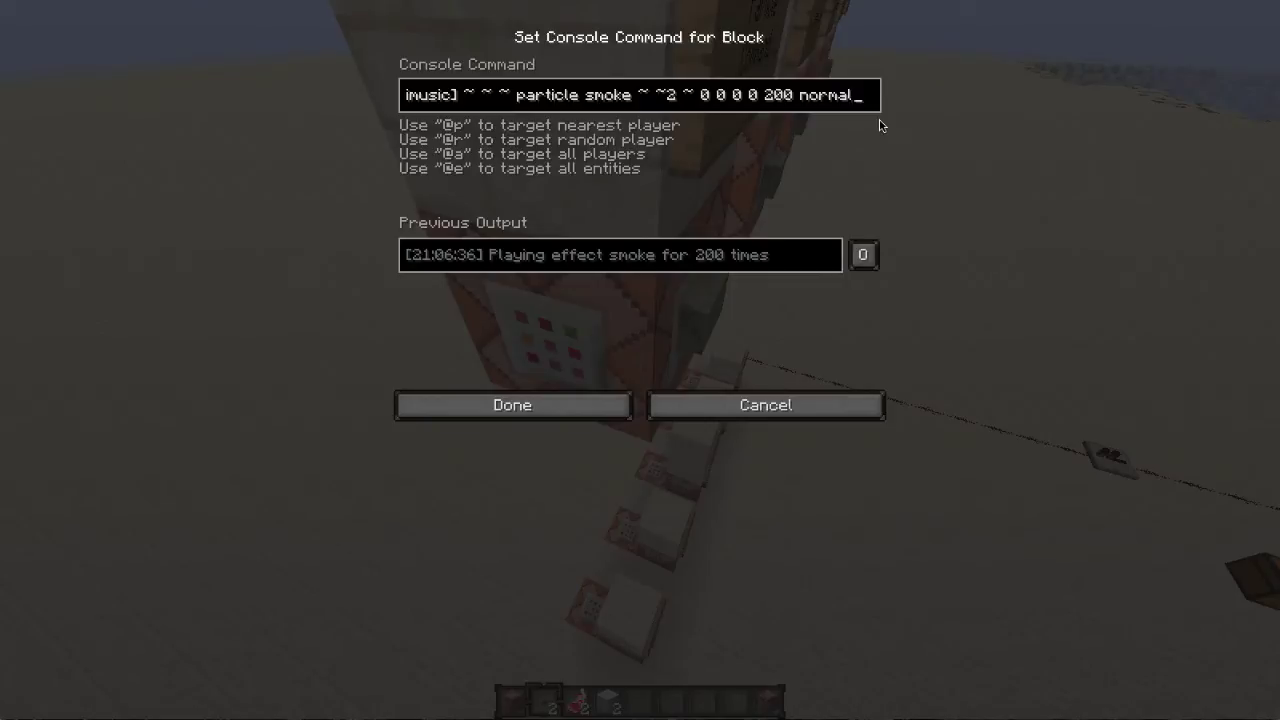
key("Return")
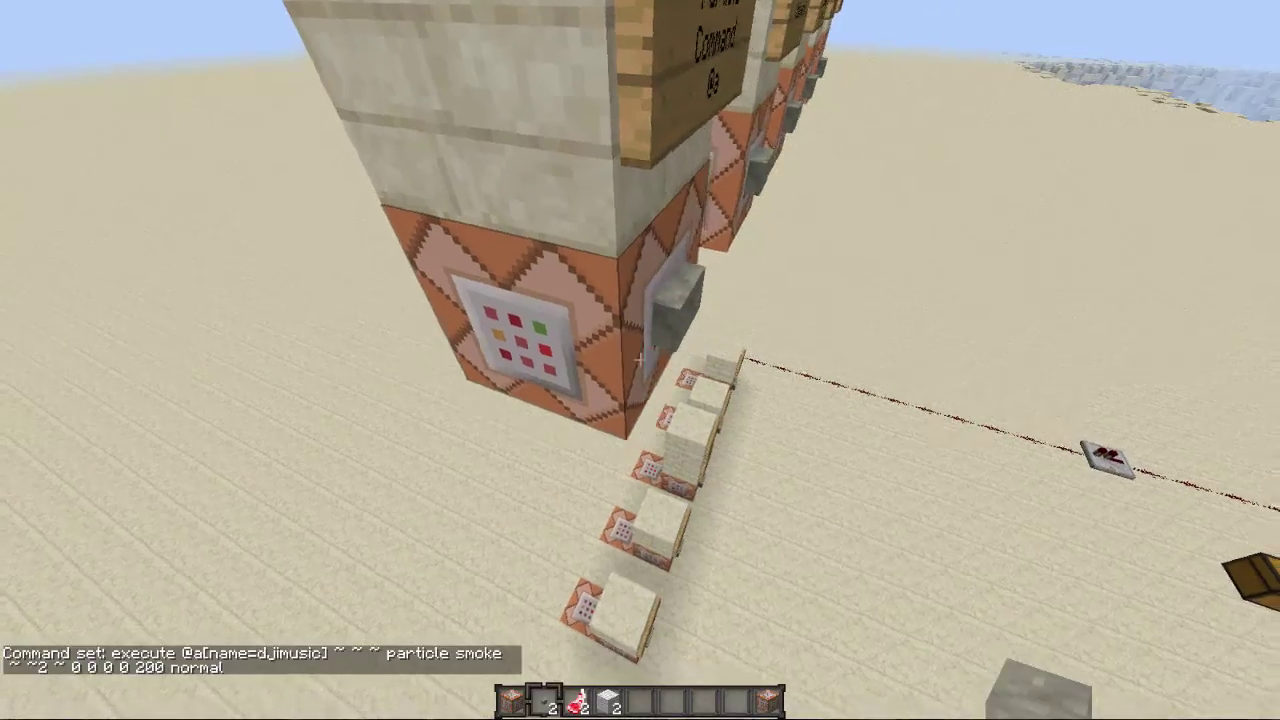
key("d")
right_click(640, 360)
key("Escape")
key("w")
key("d")
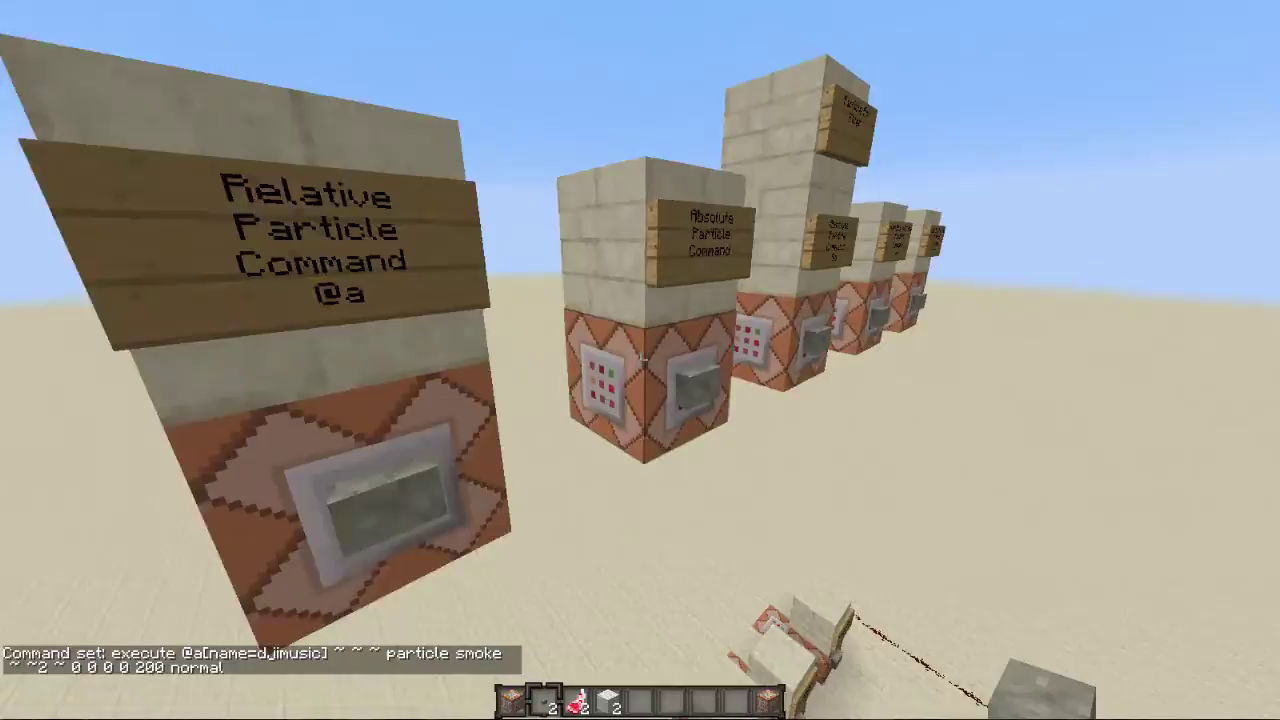
key("s")
key("s")
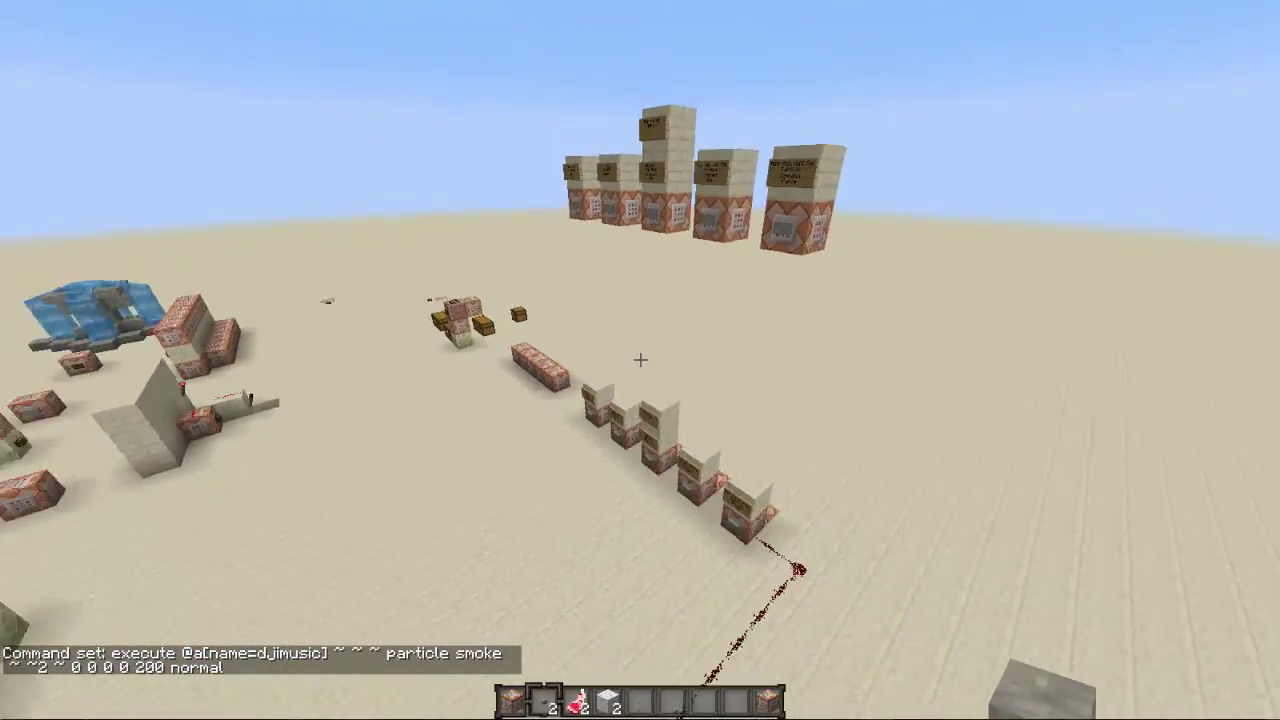
key("w")
key("w")
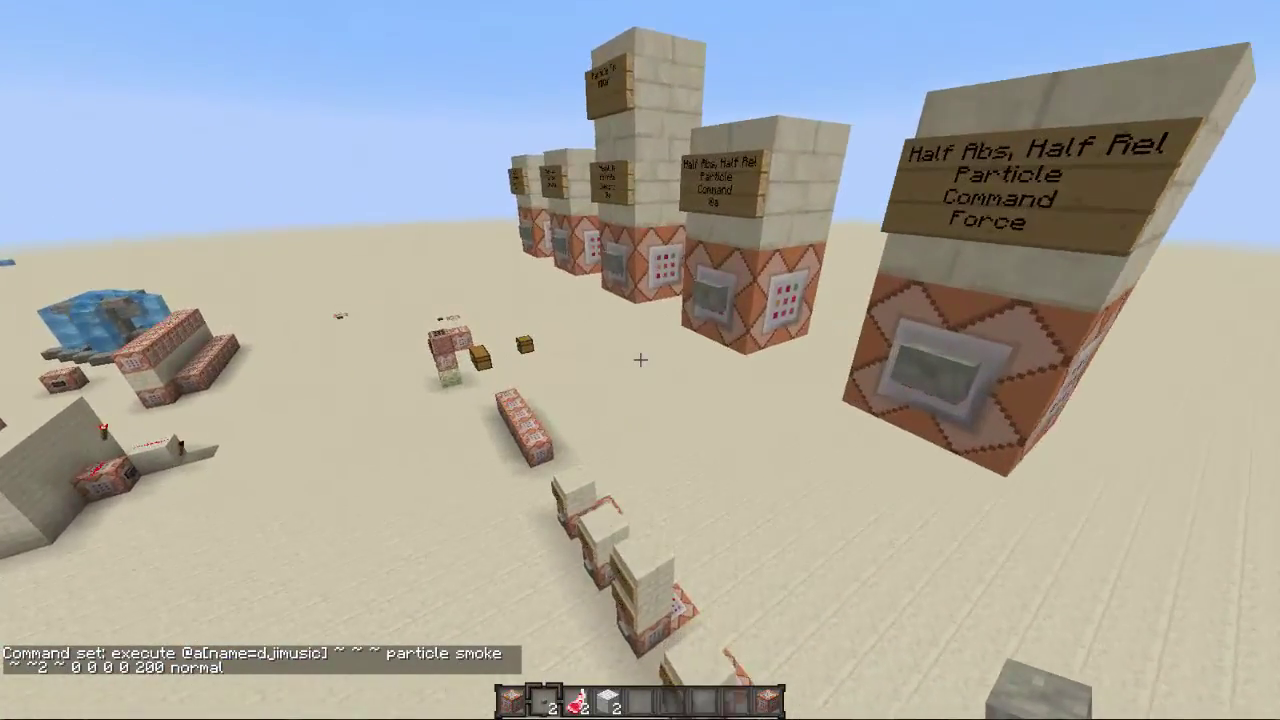
key("s")
key("d")
key("s")
key("a")
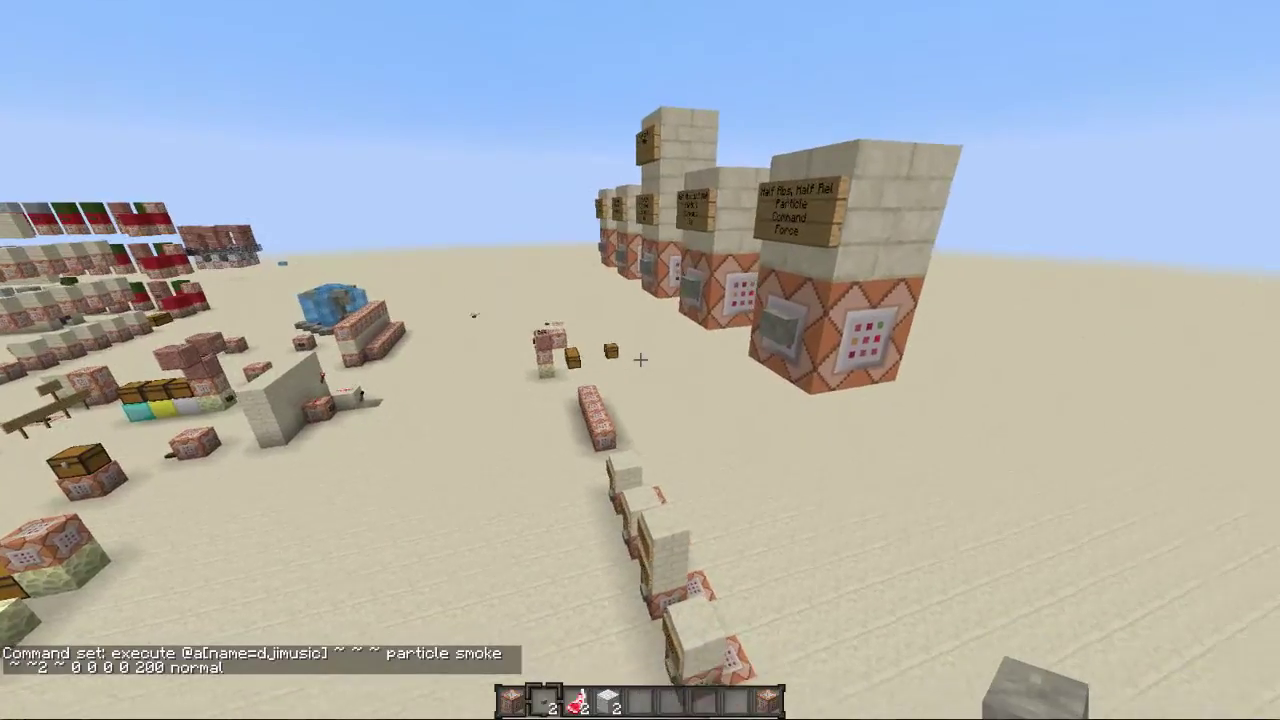
key("s")
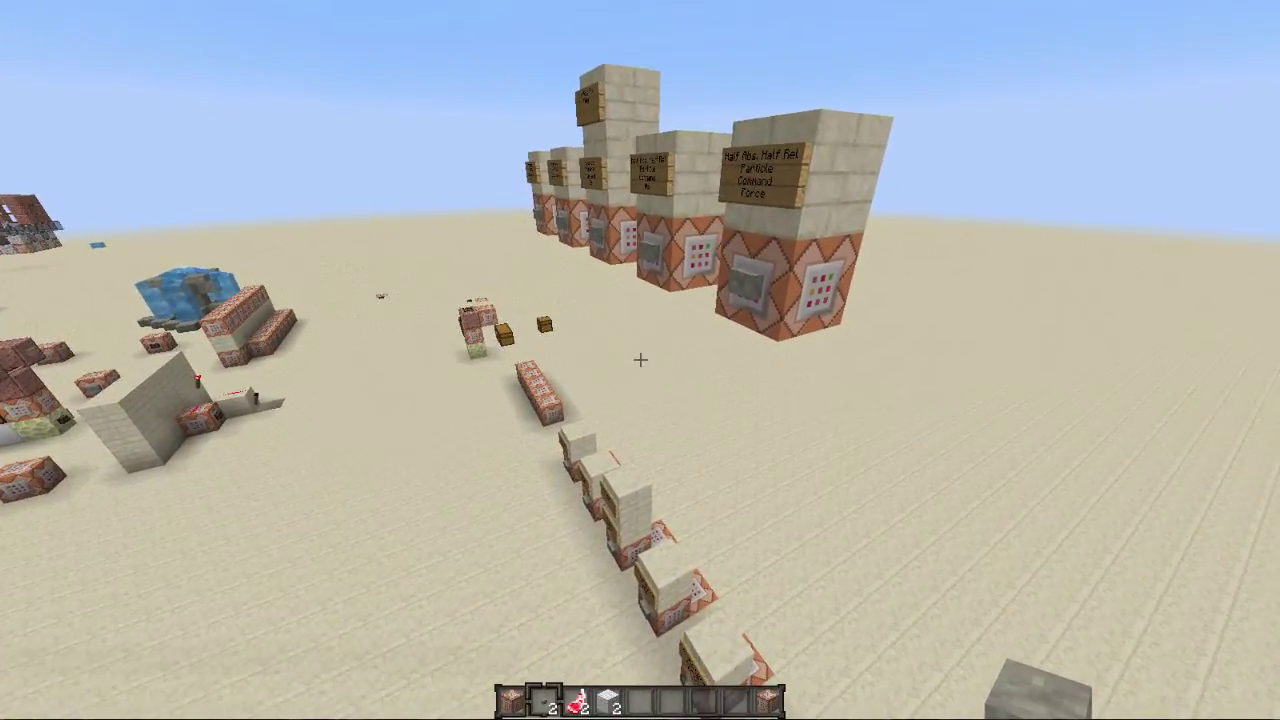